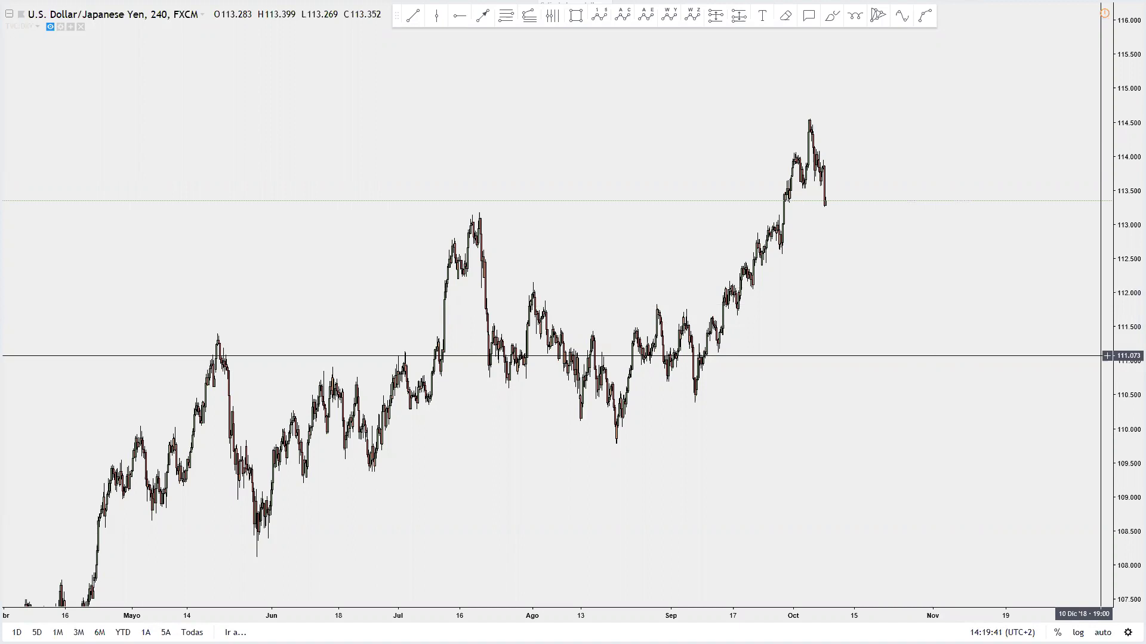
{"action": "mouse_move", "coordinate": [935, 438]}
{"action": "left_mouse_down"}
{"action": "mouse_move", "coordinate": [924, 433]}
{"action": "mouse_move", "coordinate": [931, 440]}
{"action": "left_mouse_up"}
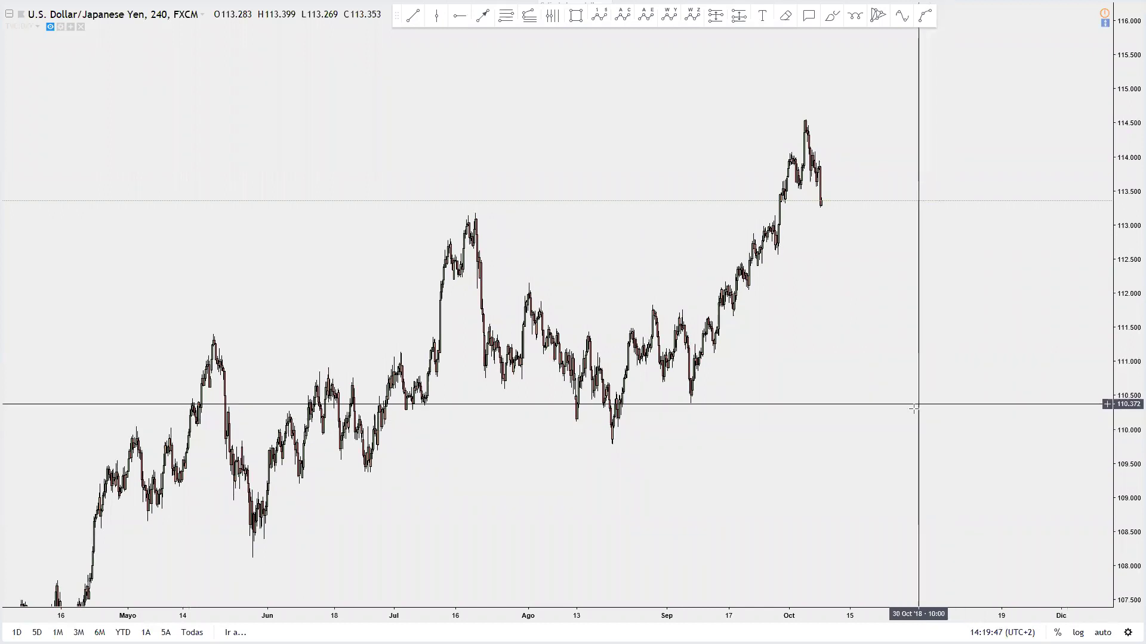
{"action": "left_click_drag", "start_coordinate": [833, 435], "coordinate": [830, 430]}
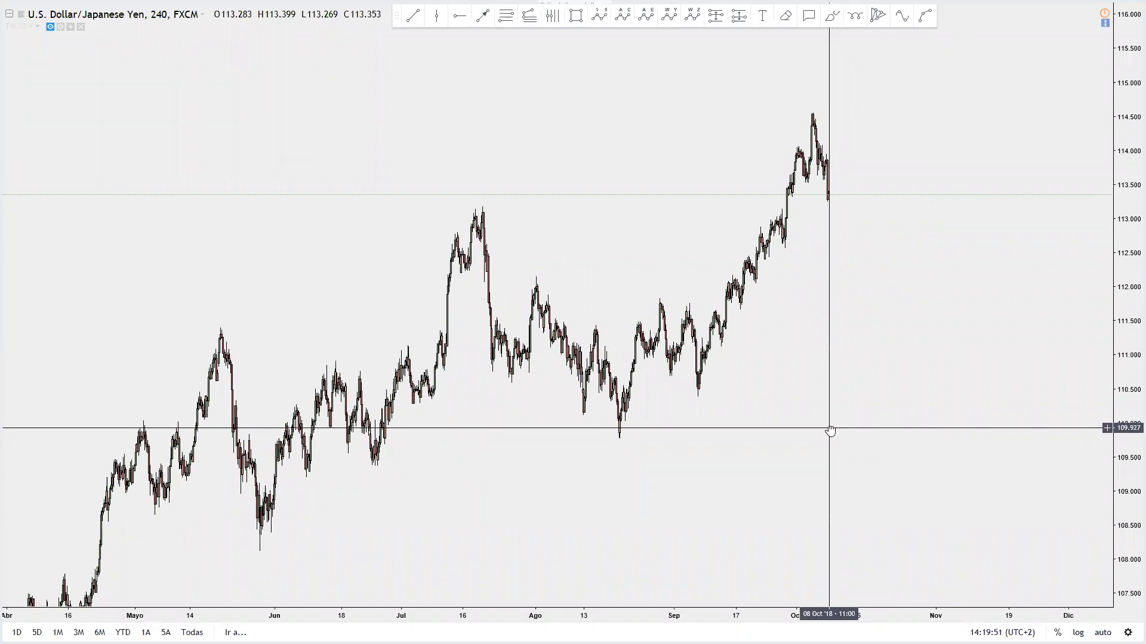
{"action": "left_click_drag", "start_coordinate": [1126, 367], "coordinate": [1126, 380]}
{"action": "left_click_drag", "start_coordinate": [874, 397], "coordinate": [875, 400]}
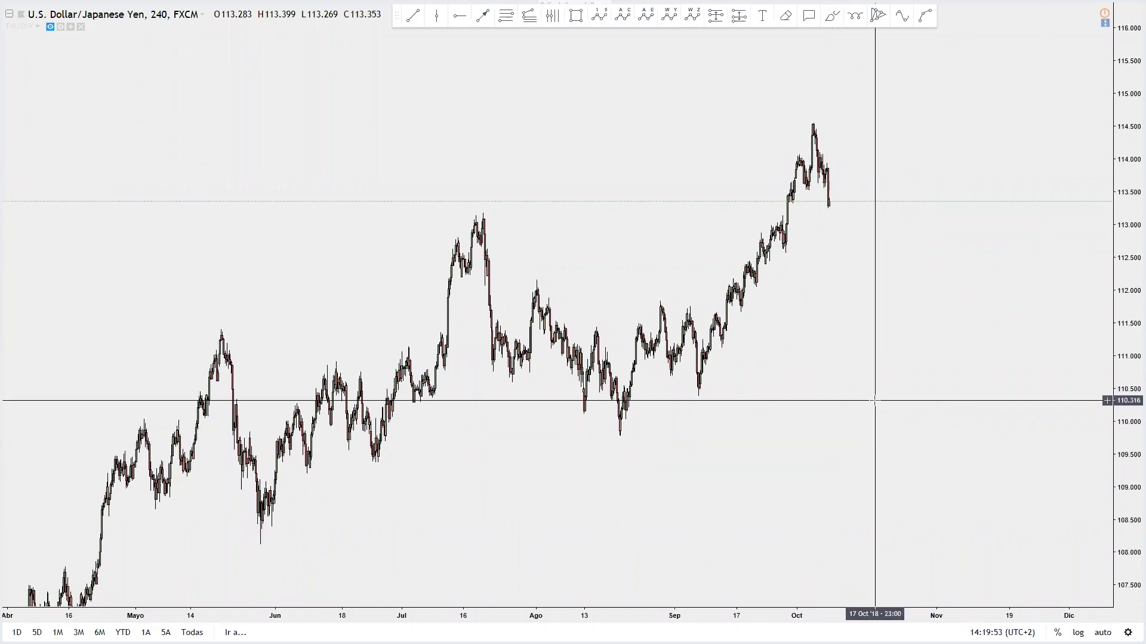
{"action": "left_click_drag", "start_coordinate": [1129, 428], "coordinate": [1129, 418]}
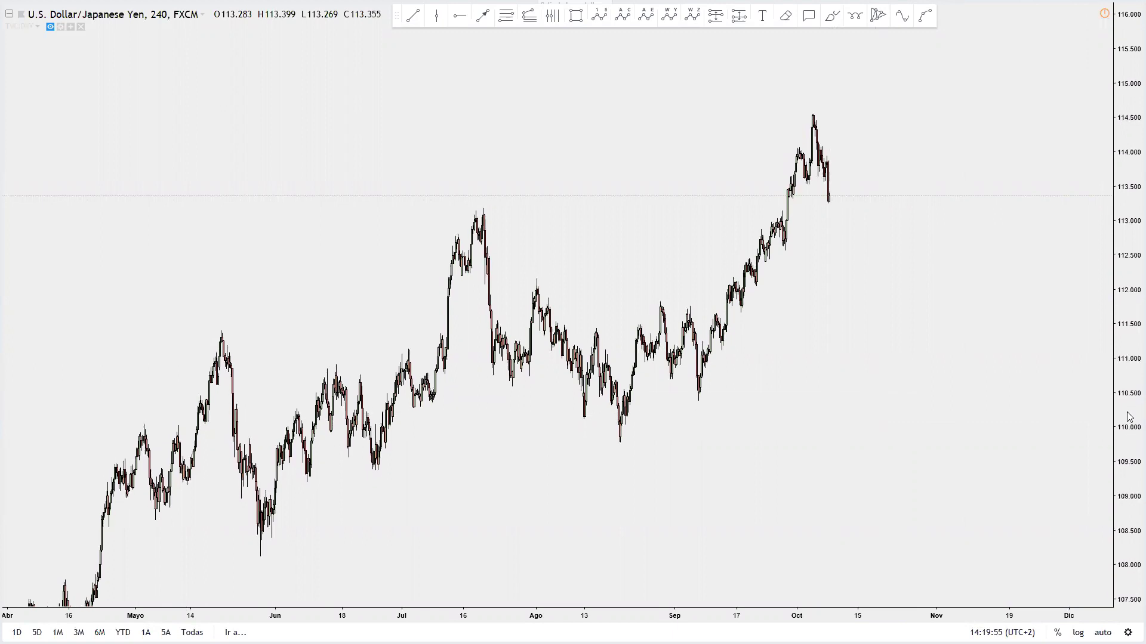
{"action": "left_click_drag", "start_coordinate": [941, 416], "coordinate": [938, 409]}
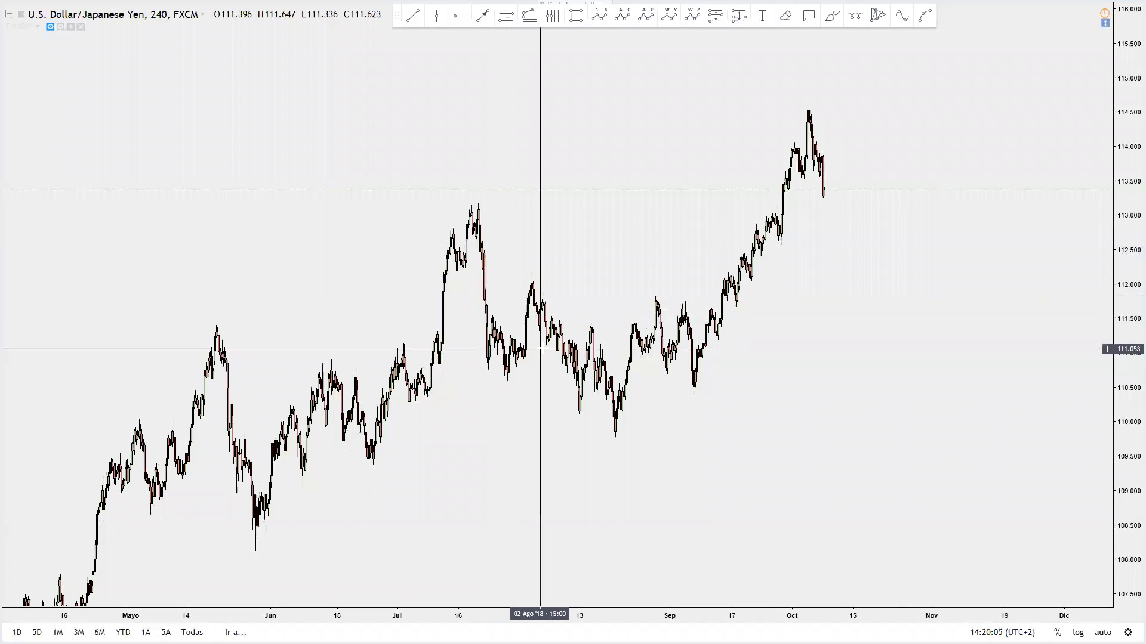
Examine the U.S. Dollar/Japanese Yen 240-minute price history, comparing the wider 2018 swings with the April to October advance
{"action": "scroll", "coordinate": [591, 369], "scroll_direction": "down", "scroll_amount": 3}
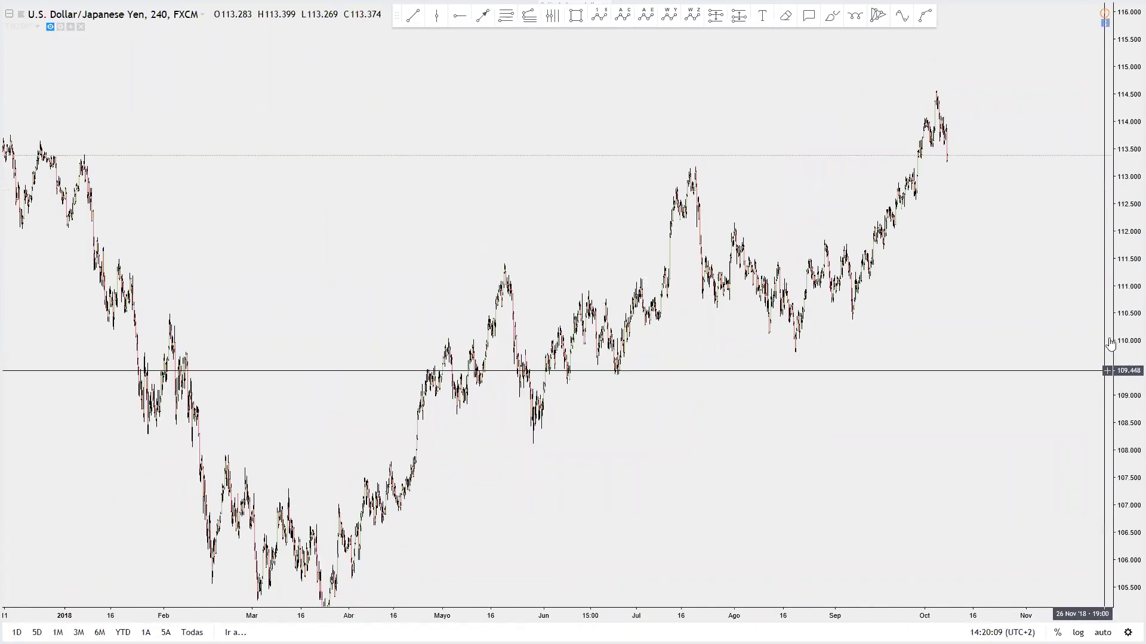
{"action": "scroll", "coordinate": [696, 449], "scroll_direction": "up", "scroll_amount": 5}
{"action": "scroll", "coordinate": [696, 449], "scroll_direction": "down", "scroll_amount": 6}
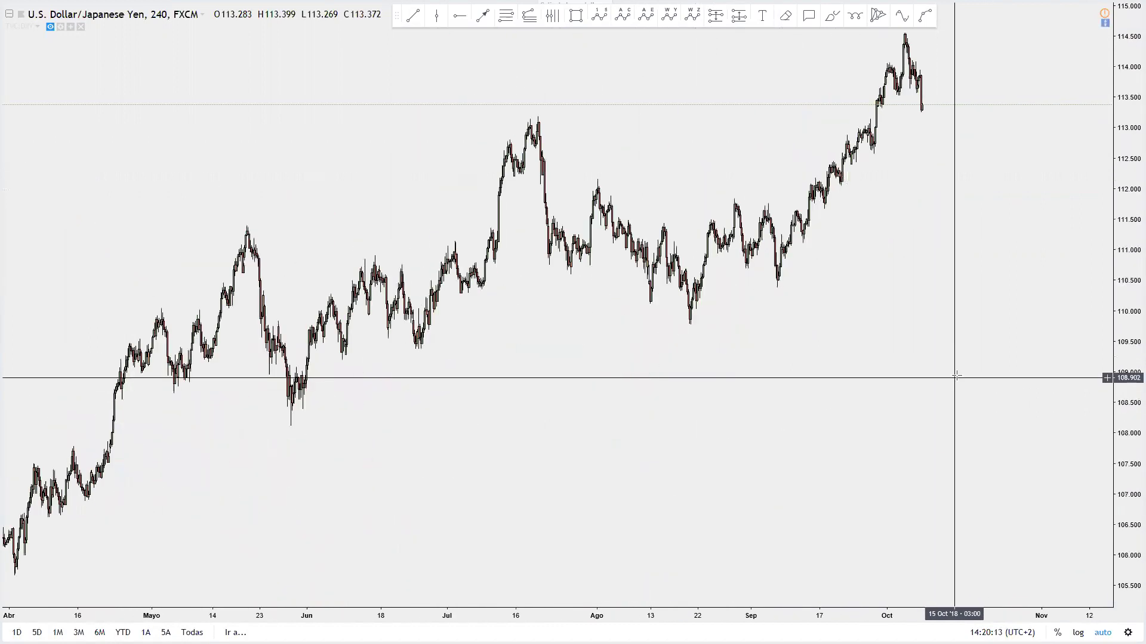
{"action": "left_click_drag", "start_coordinate": [1121, 295], "coordinate": [1121, 264]}
{"action": "left_click_drag", "start_coordinate": [975, 305], "coordinate": [907, 424]}
{"action": "left_click_drag", "start_coordinate": [1129, 404], "coordinate": [1129, 361]}
{"action": "mouse_move", "coordinate": [852, 385]}
{"action": "left_mouse_down"}
{"action": "mouse_move", "coordinate": [878, 402]}
{"action": "mouse_move", "coordinate": [854, 401]}
{"action": "left_mouse_up"}
{"action": "scroll", "coordinate": [865, 399], "scroll_direction": "up", "scroll_amount": 1}
{"action": "scroll", "coordinate": [865, 398], "scroll_direction": "down", "scroll_amount": 1}
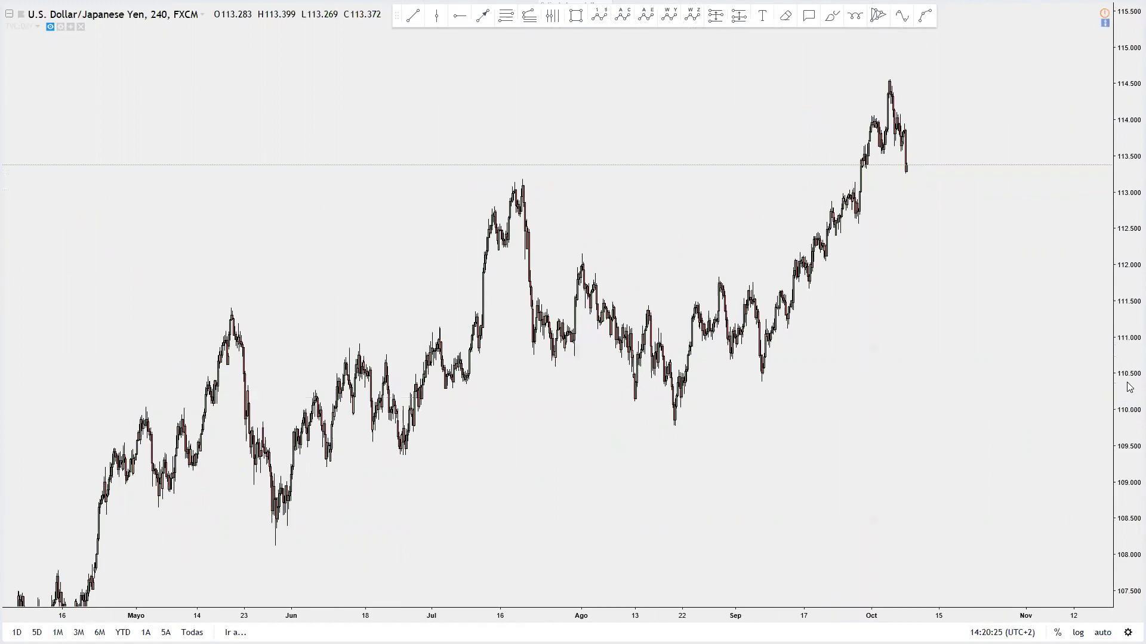
{"action": "left_click_drag", "start_coordinate": [1129, 379], "coordinate": [1106, 369]}
{"action": "left_click_drag", "start_coordinate": [963, 359], "coordinate": [887, 375]}
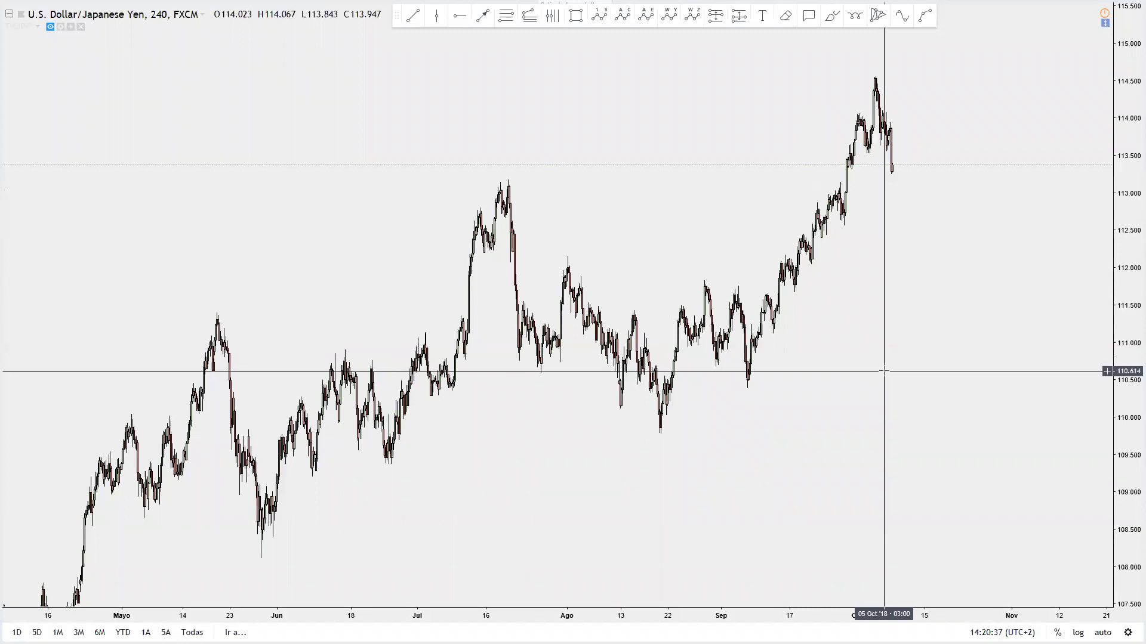
{"action": "left_click_drag", "start_coordinate": [881, 372], "coordinate": [876, 374]}
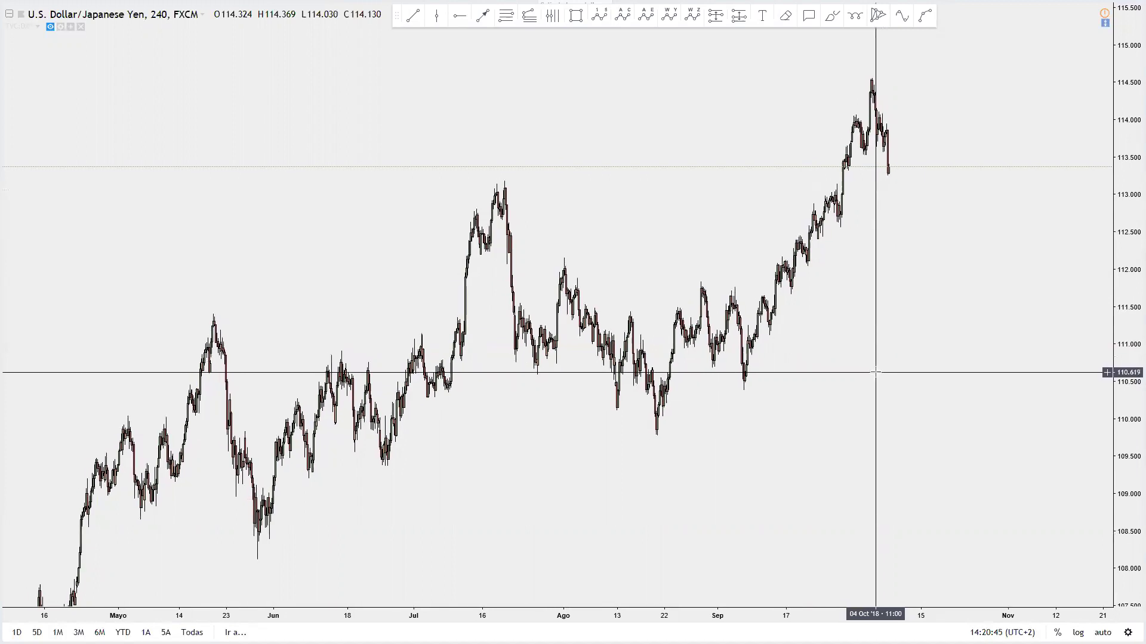
{"action": "left_click_drag", "start_coordinate": [877, 379], "coordinate": [873, 376]}
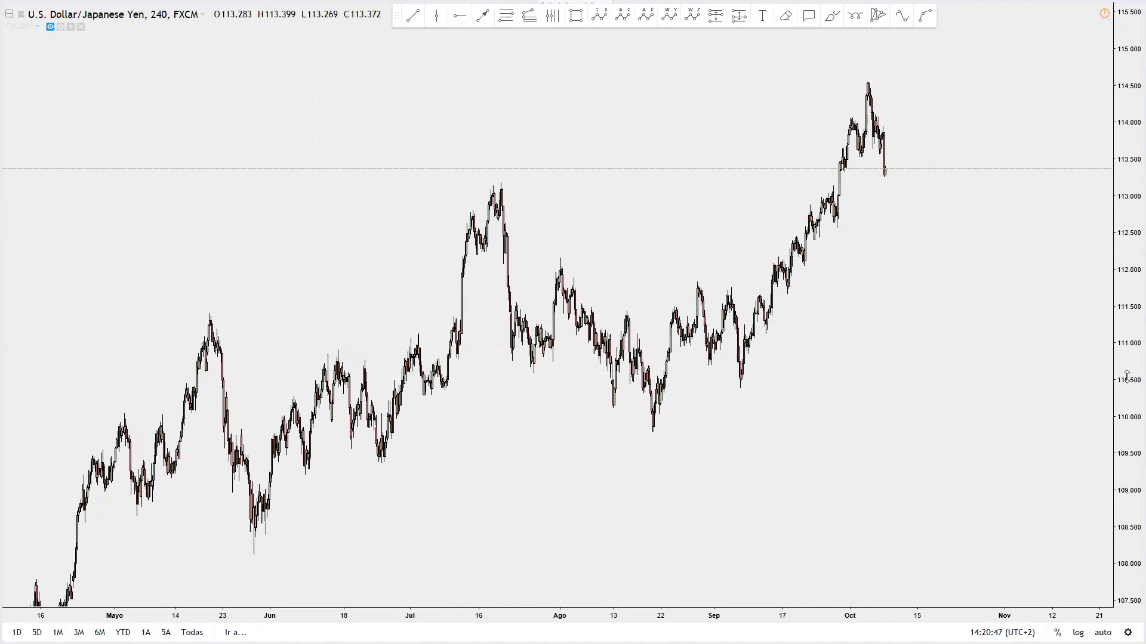
{"action": "left_click_drag", "start_coordinate": [995, 396], "coordinate": [988, 397]}
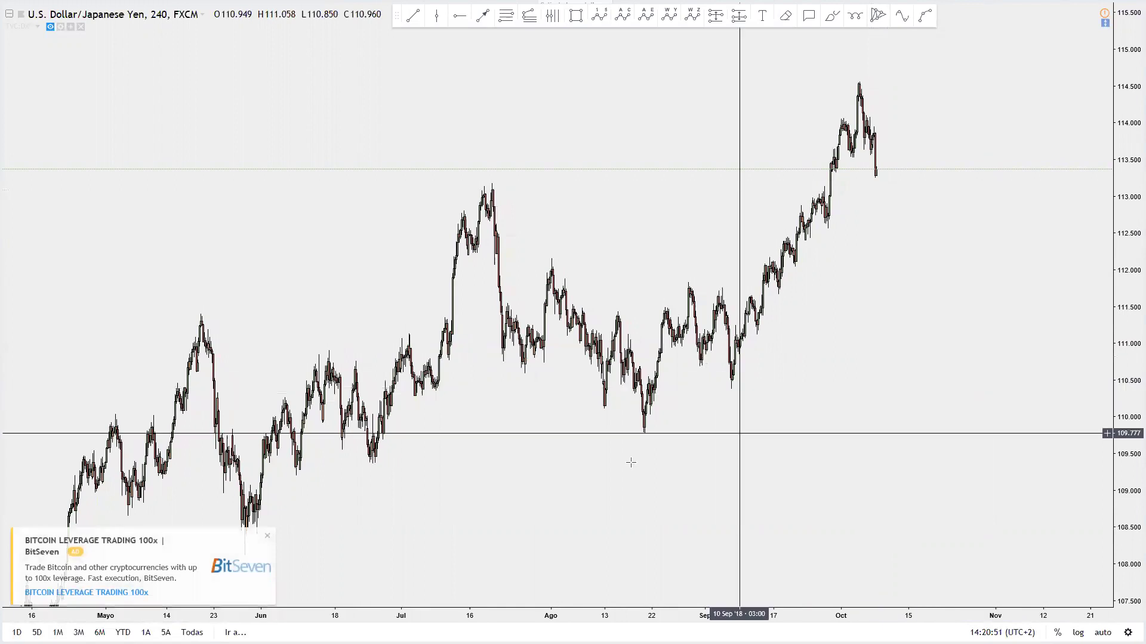
Dismiss the BitSeven advertisement covering the chart
{"action": "left_click", "coordinate": [268, 537]}
{"action": "left_click", "coordinate": [463, 431]}
{"action": "left_click_drag", "start_coordinate": [685, 470], "coordinate": [685, 465]}
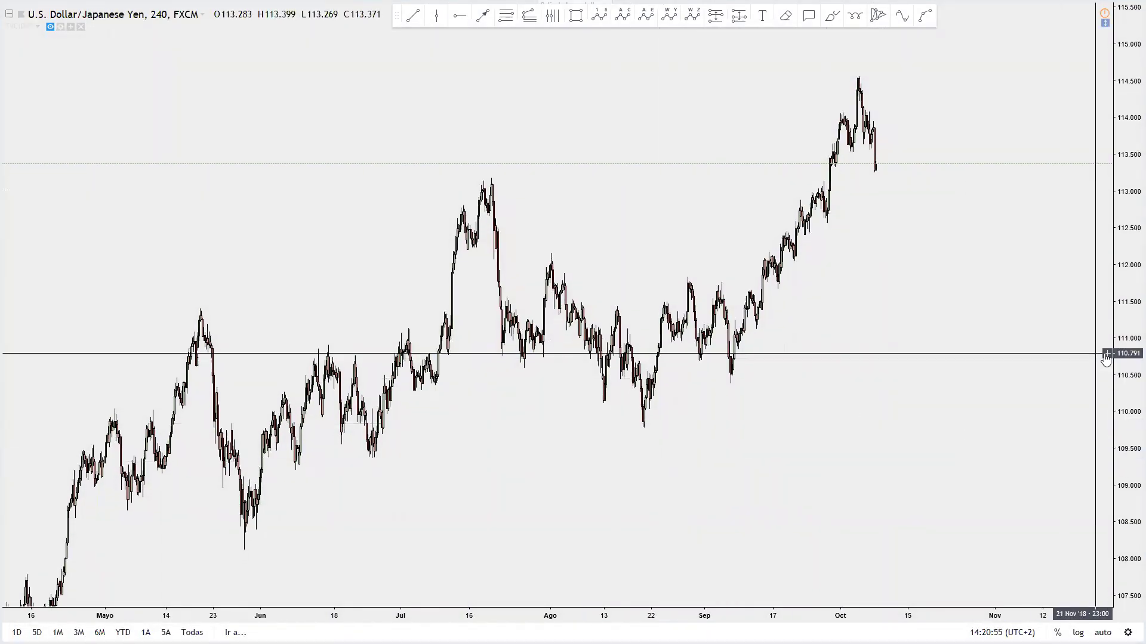
{"action": "left_click_drag", "start_coordinate": [1122, 361], "coordinate": [1120, 373]}
{"action": "left_click_drag", "start_coordinate": [929, 415], "coordinate": [916, 416]}
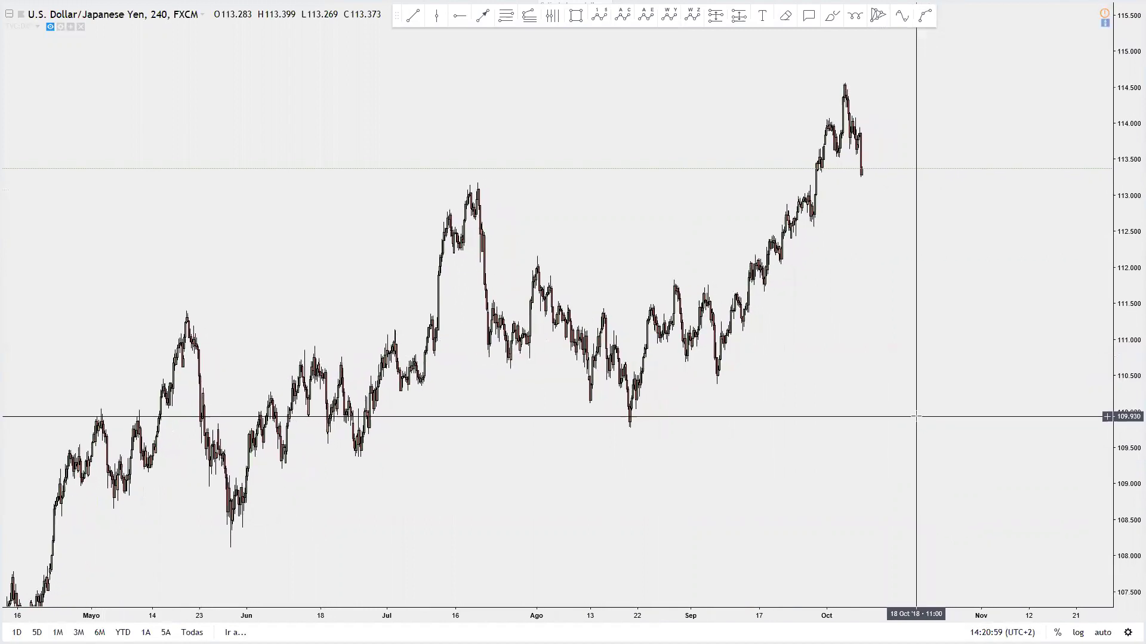
{"action": "mouse_move", "coordinate": [595, 496]}
{"action": "left_mouse_down"}
{"action": "mouse_move", "coordinate": [603, 485]}
{"action": "mouse_move", "coordinate": [589, 494]}
{"action": "left_mouse_up"}
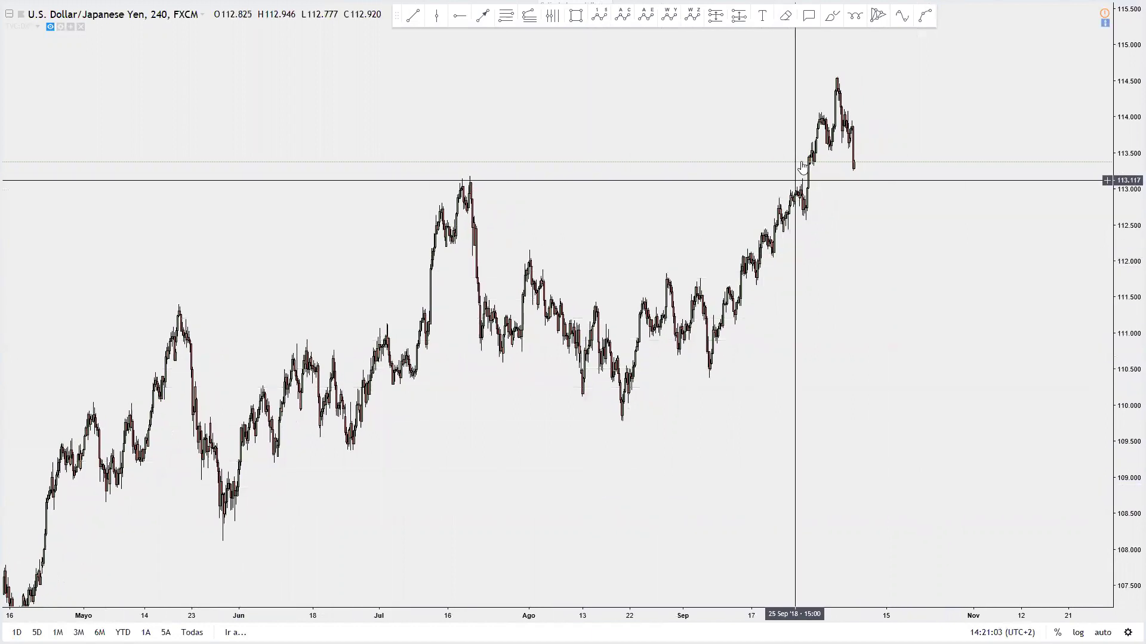
{"action": "left_click_drag", "start_coordinate": [874, 335], "coordinate": [867, 336]}
Draw a rising trend line from the 29 May low at about 108.10, along the August low, to about 111.75 in late November
{"action": "left_click", "coordinate": [414, 23]}
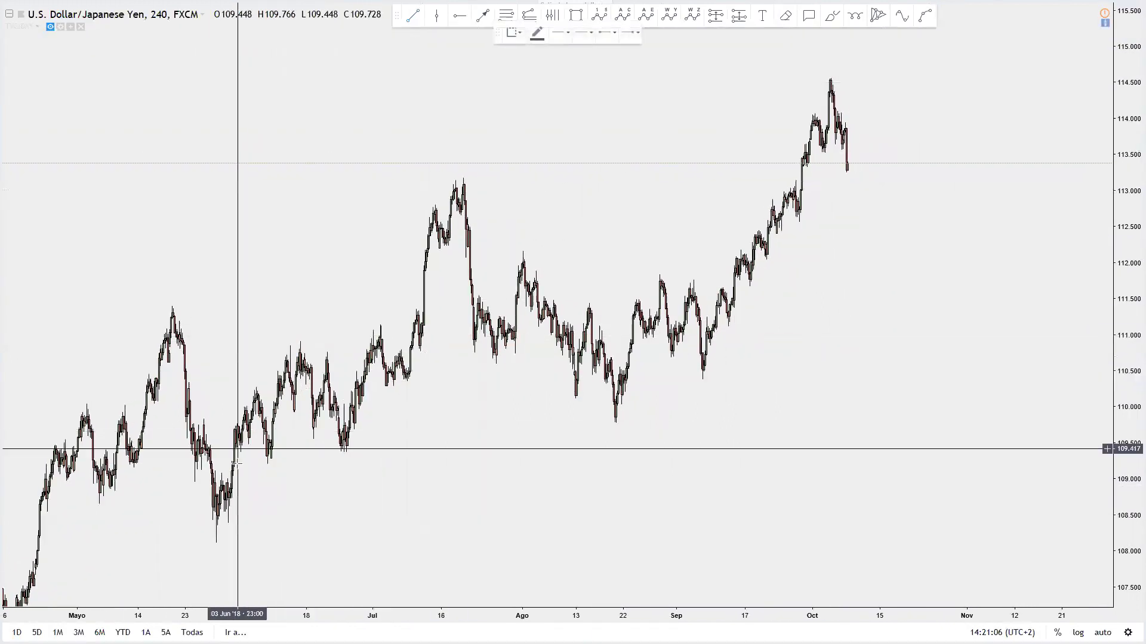
{"action": "left_click", "coordinate": [226, 541]}
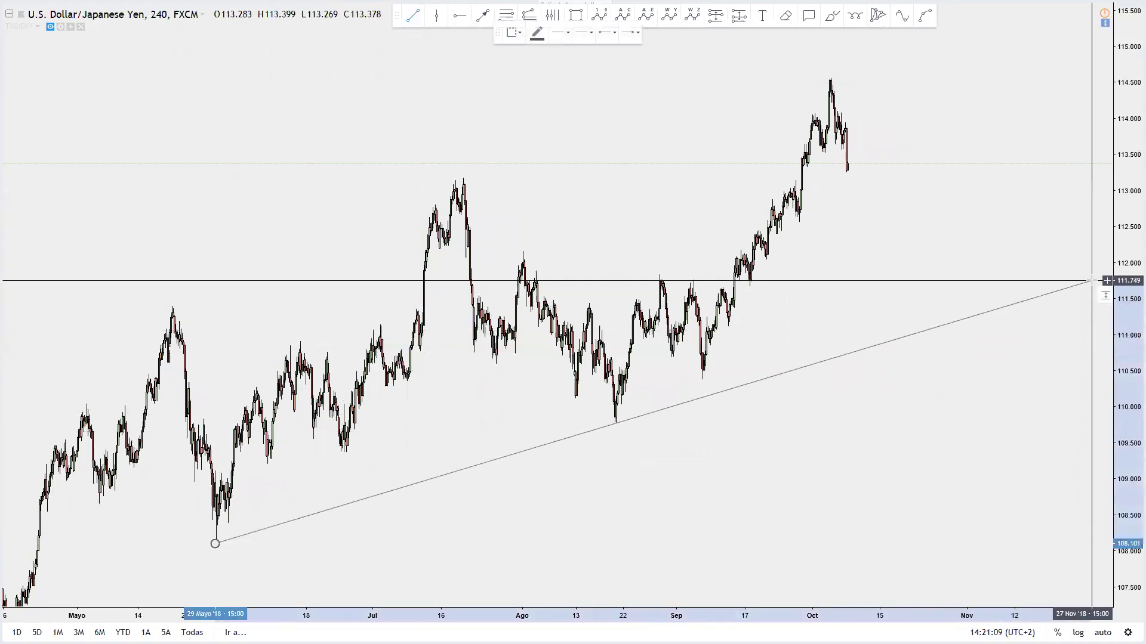
{"action": "left_click", "coordinate": [1091, 280]}
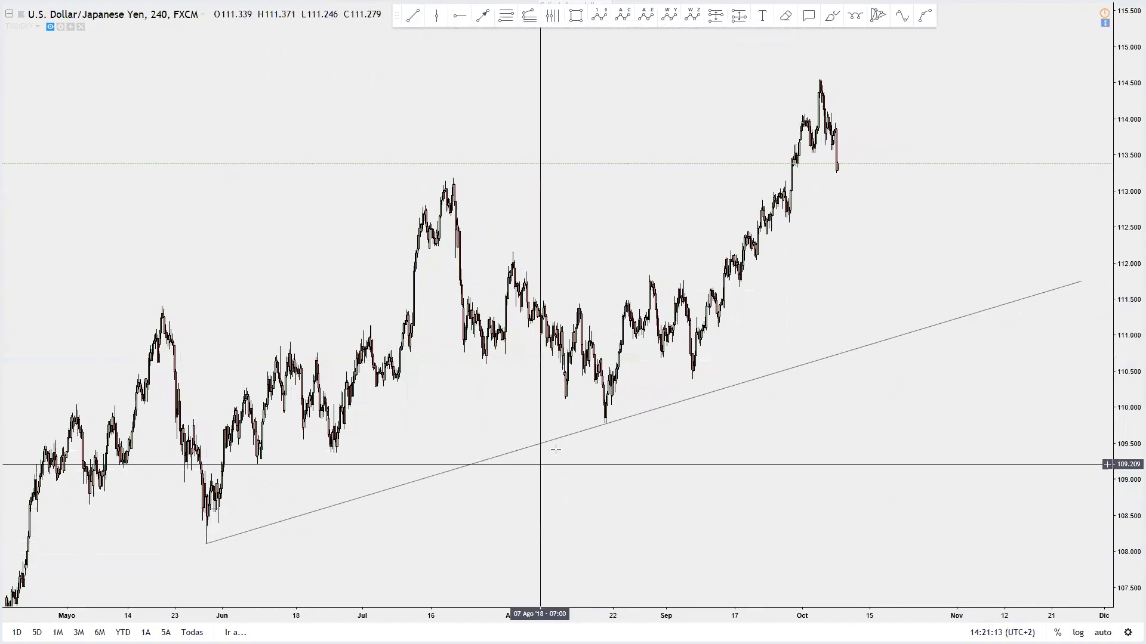
{"action": "left_click", "coordinate": [205, 545]}
{"action": "left_click_drag", "start_coordinate": [308, 550], "coordinate": [306, 543]}
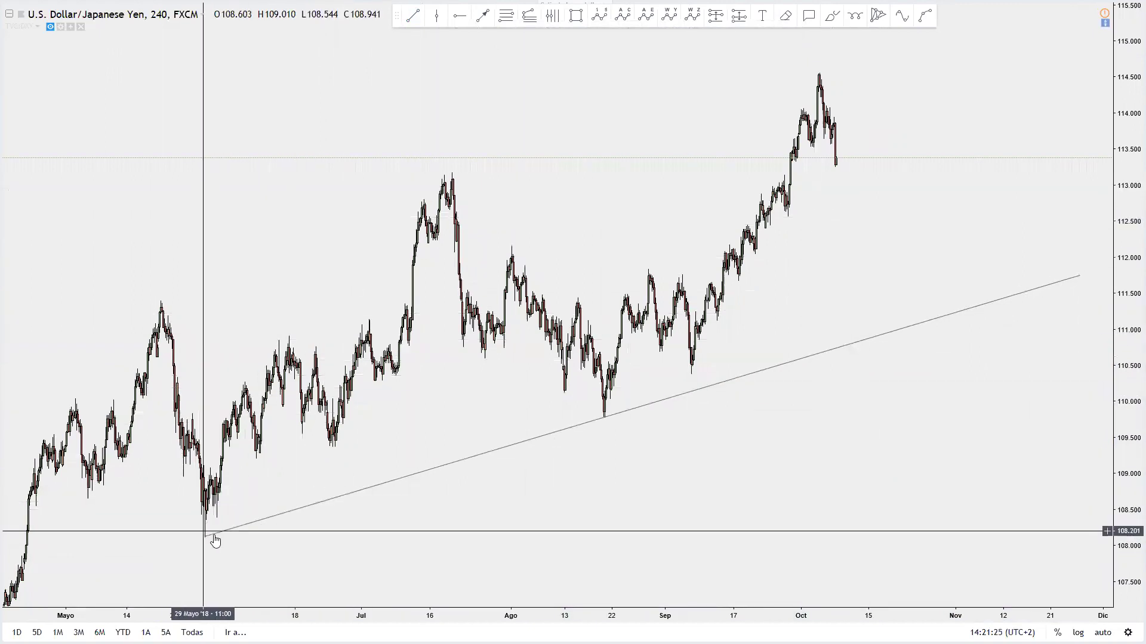
{"action": "left_click_drag", "start_coordinate": [599, 534], "coordinate": [584, 530]}
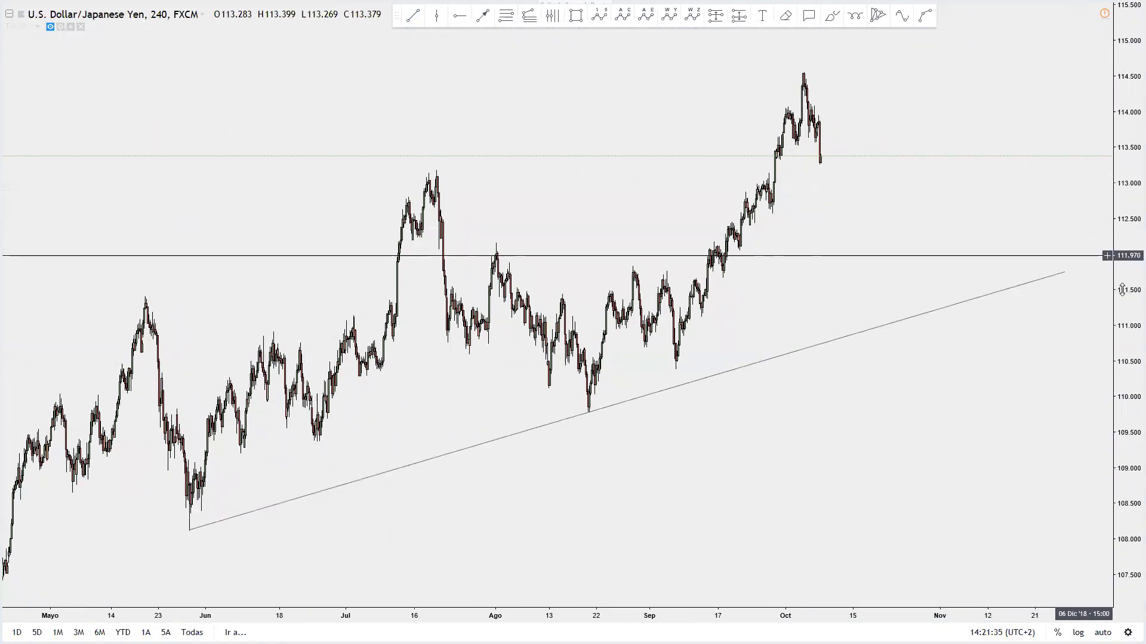
{"action": "left_click_drag", "start_coordinate": [1021, 360], "coordinate": [1003, 376]}
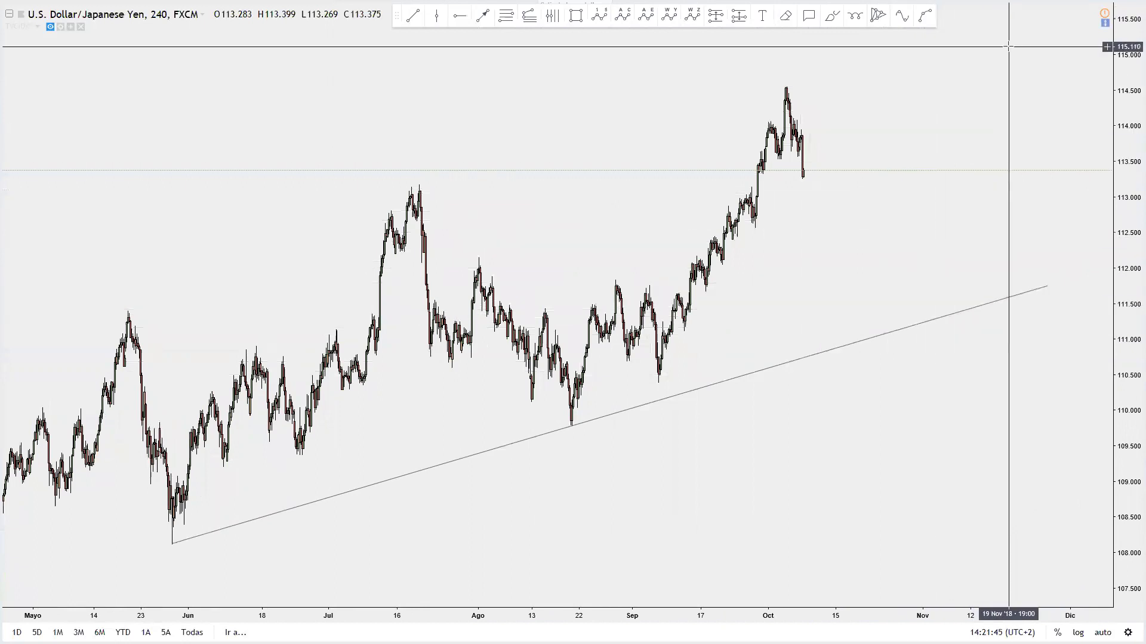
{"action": "left_click_drag", "start_coordinate": [873, 260], "coordinate": [879, 255]}
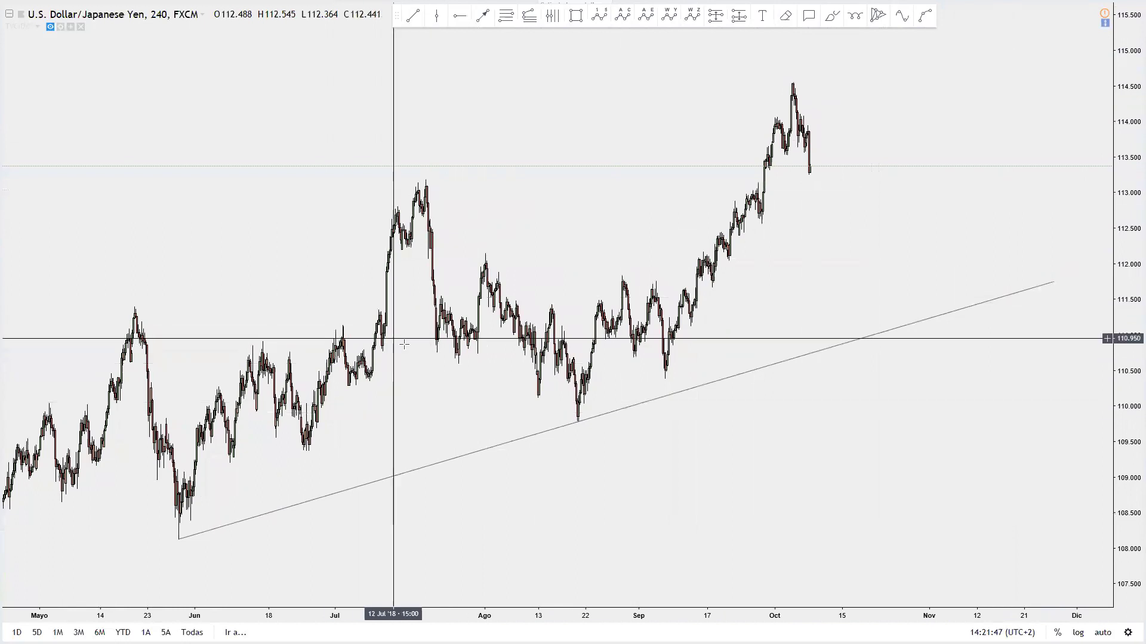
Draw two short descending trend lines around the June pullback, one along its highs from about 110.90 and one under its lows from about 109.55
{"action": "left_click", "coordinate": [415, 19]}
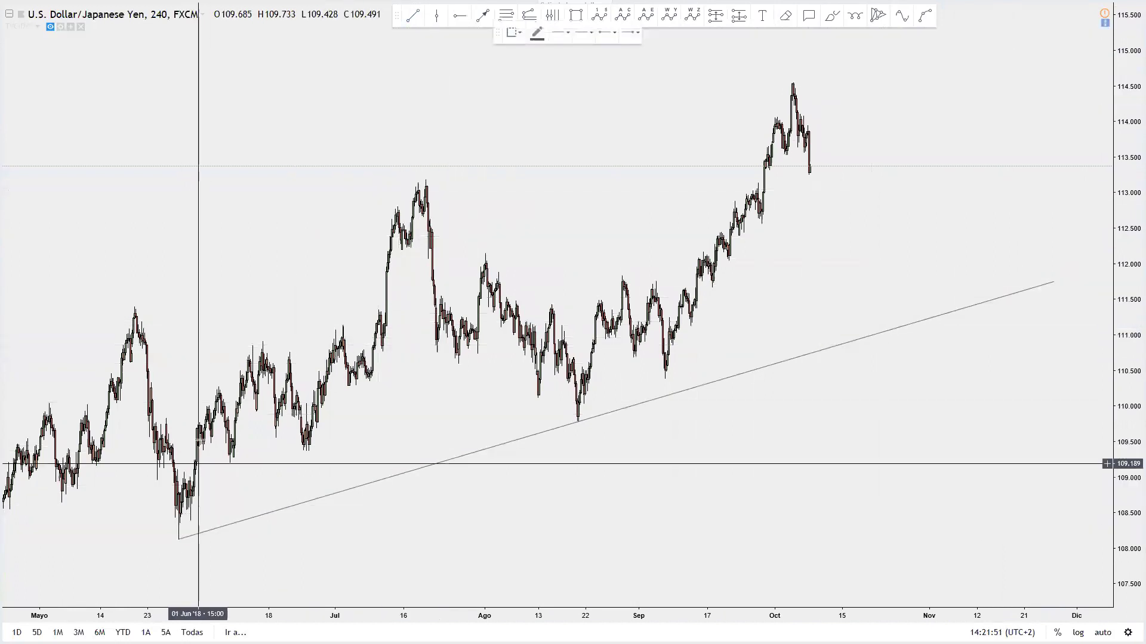
{"action": "left_click", "coordinate": [260, 341]}
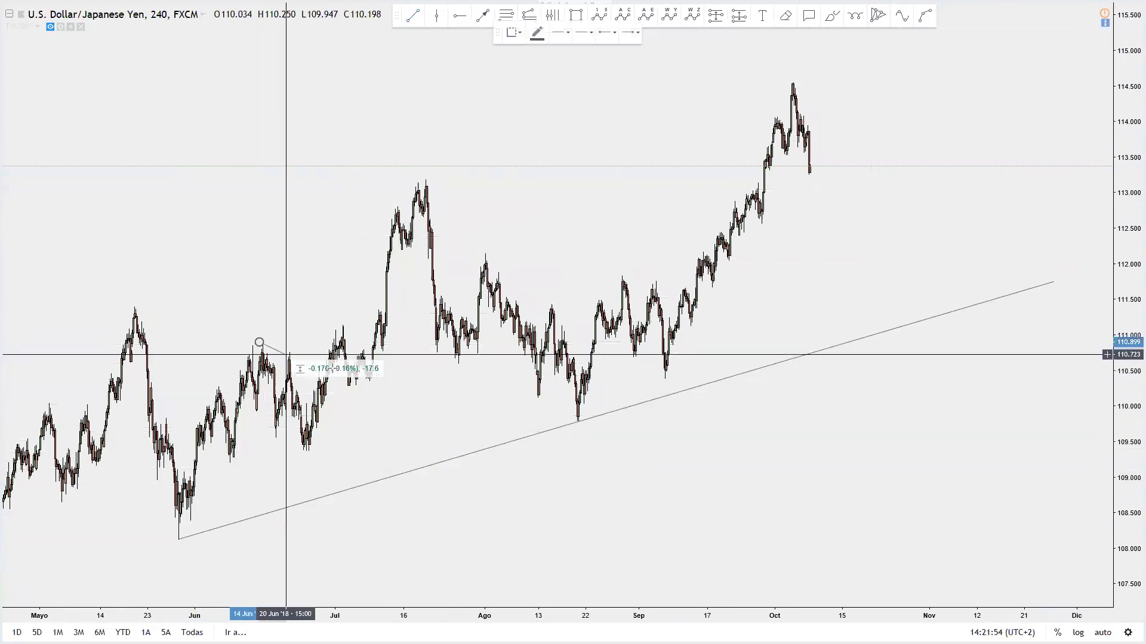
{"action": "left_click", "coordinate": [337, 364]}
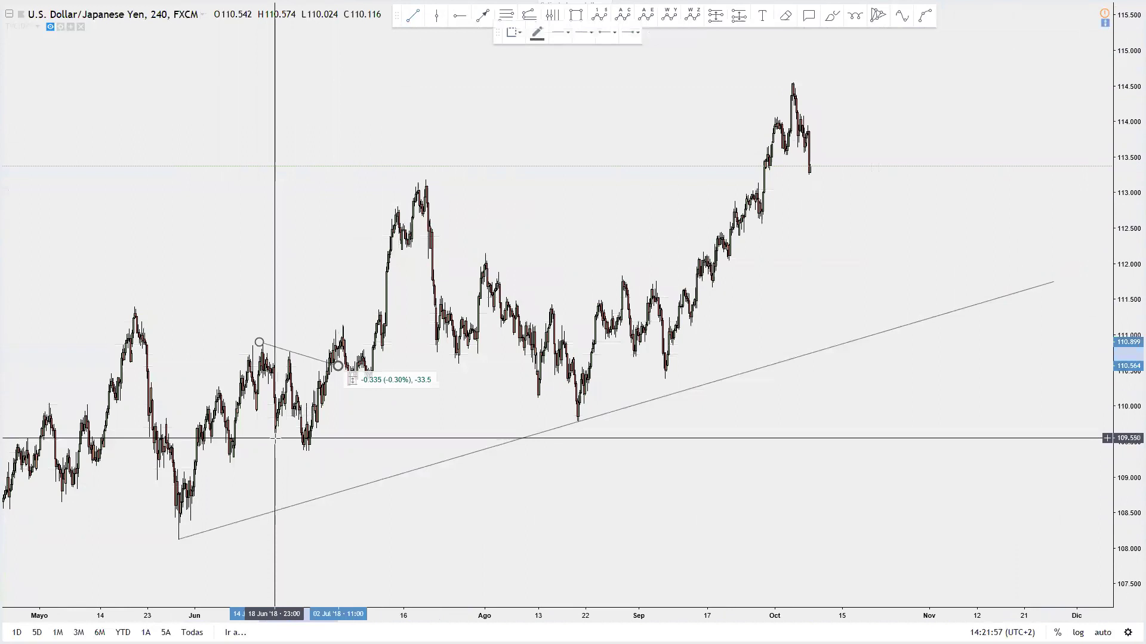
{"action": "left_click", "coordinate": [275, 439]}
{"action": "left_click", "coordinate": [307, 452]}
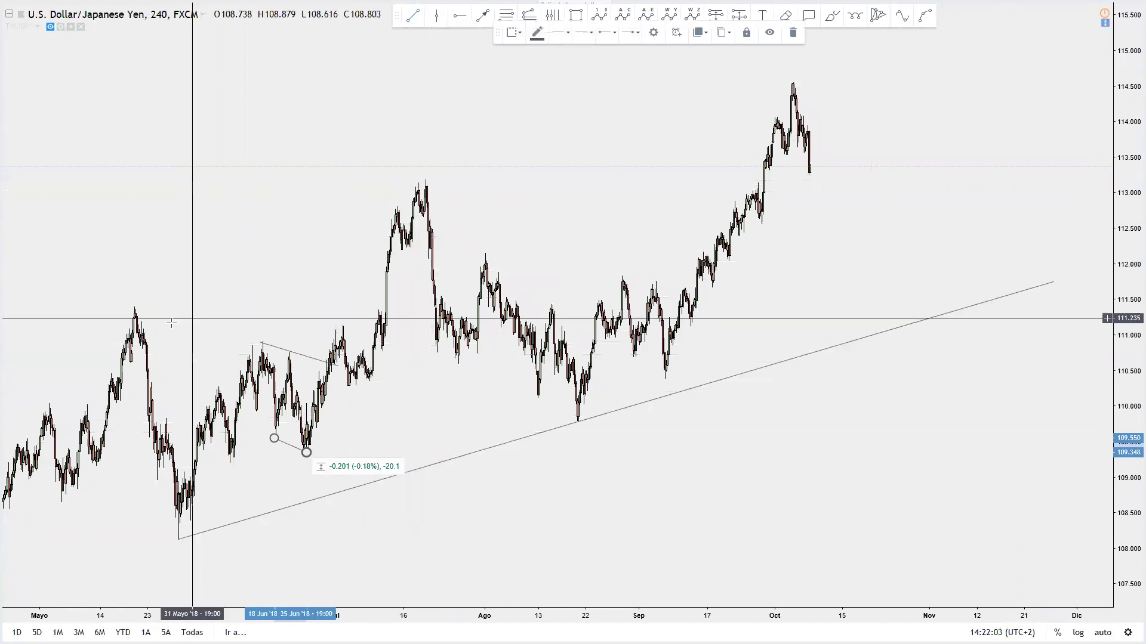
Draw a horizontal line from the 21 May high at about 111.41 to the 12 July price breakout
{"action": "left_click", "coordinate": [134, 305]}
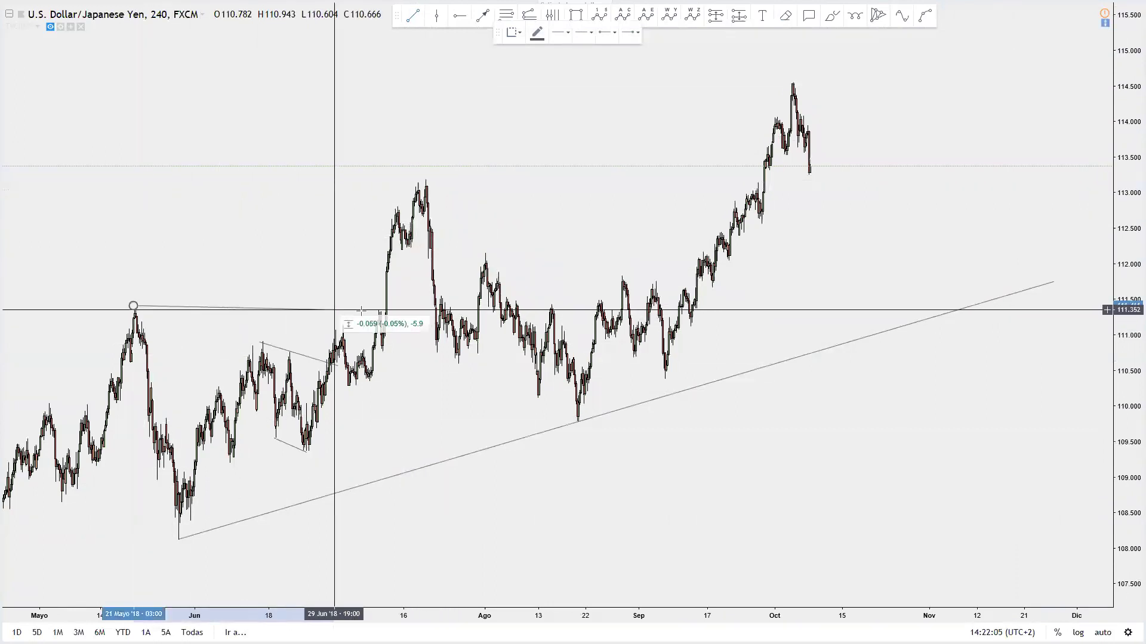
{"action": "left_click", "coordinate": [395, 305]}
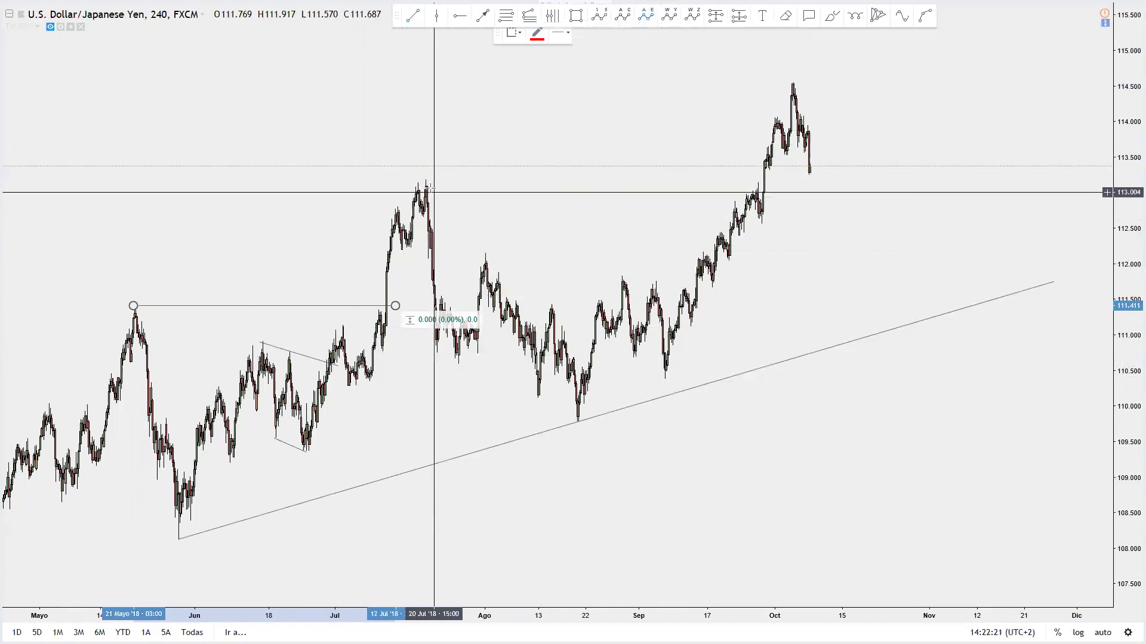
Label an Elliott triangle A to E over the correction, starting at the July high and ending with (E) at the August low
{"action": "left_click", "coordinate": [424, 173]}
{"action": "left_click", "coordinate": [458, 364]}
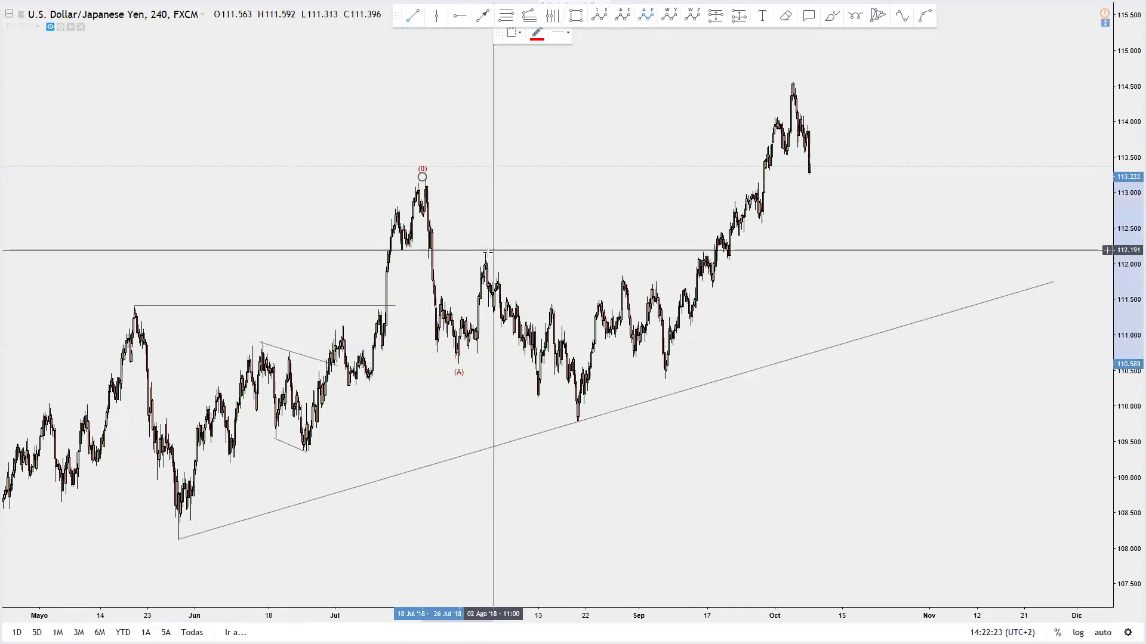
{"action": "left_click", "coordinate": [484, 253]}
{"action": "left_click", "coordinate": [538, 396]}
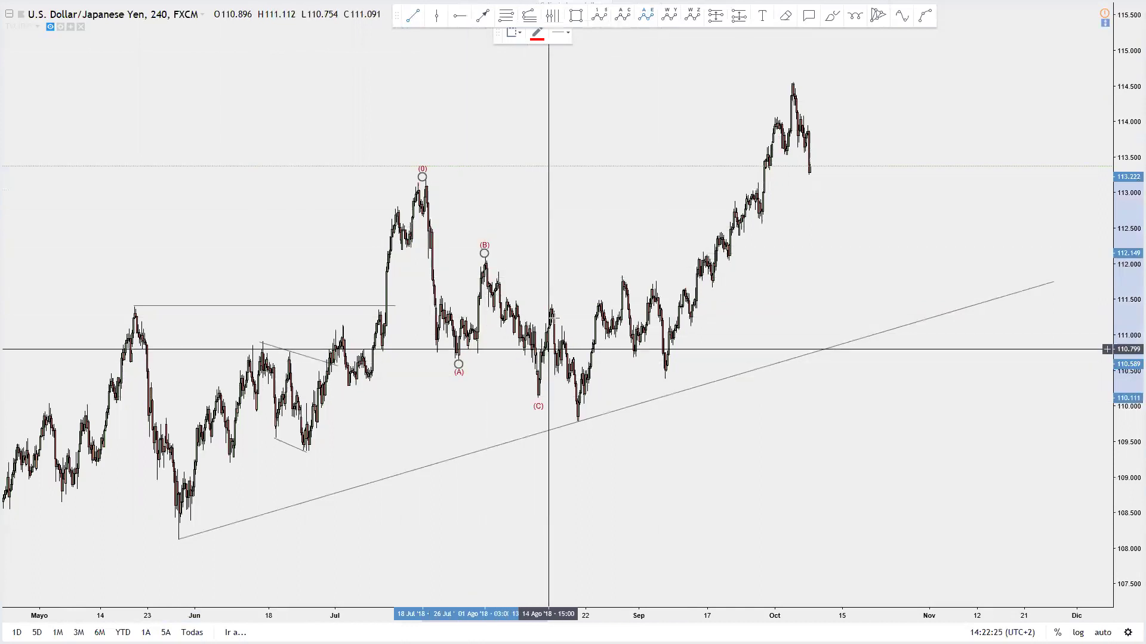
{"action": "left_click", "coordinate": [552, 304]}
{"action": "left_click", "coordinate": [577, 423]}
{"action": "right_click", "coordinate": [699, 435]}
{"action": "left_click", "coordinate": [613, 261]}
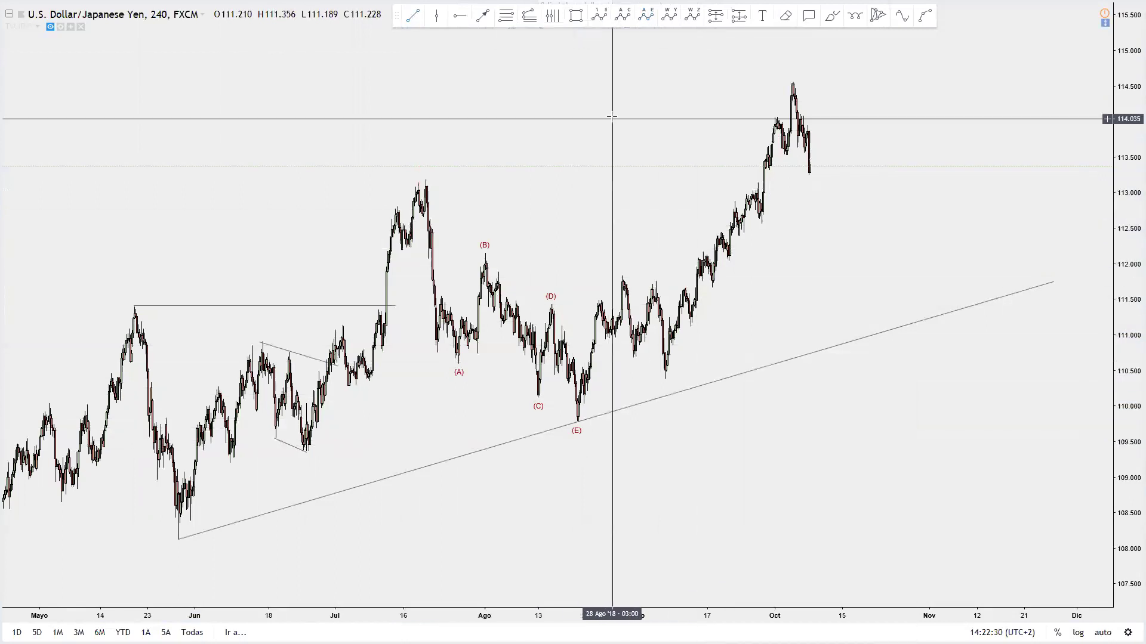
Draw a descending trend line from the (B) high through (D), ending at about 110.87 on 24 August
{"action": "left_click", "coordinate": [416, 19]}
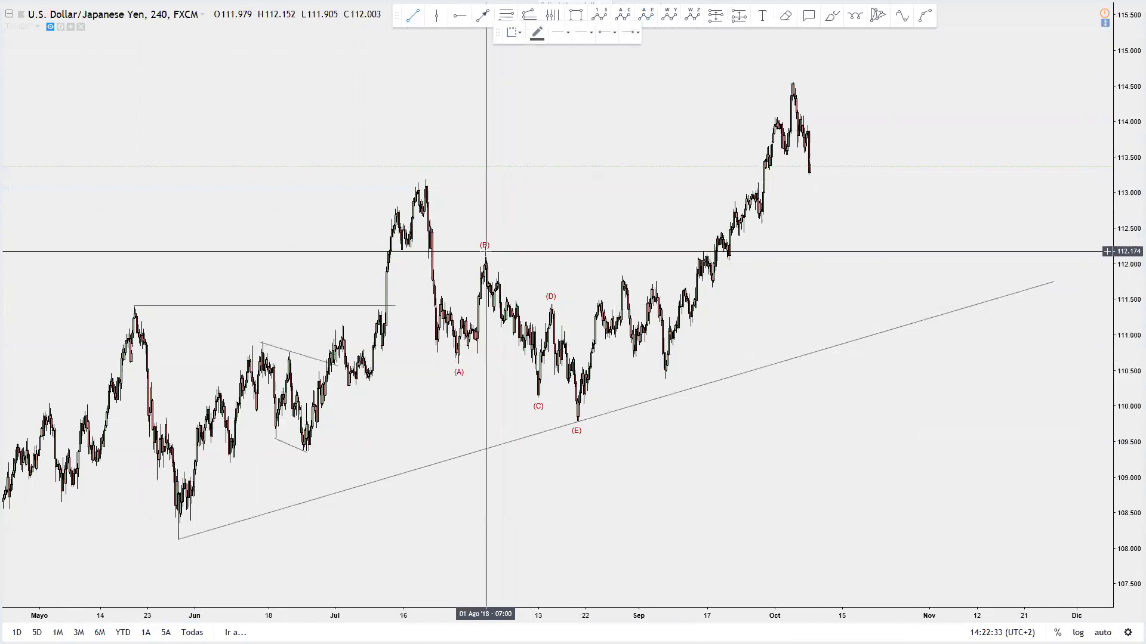
{"action": "left_click", "coordinate": [485, 252]}
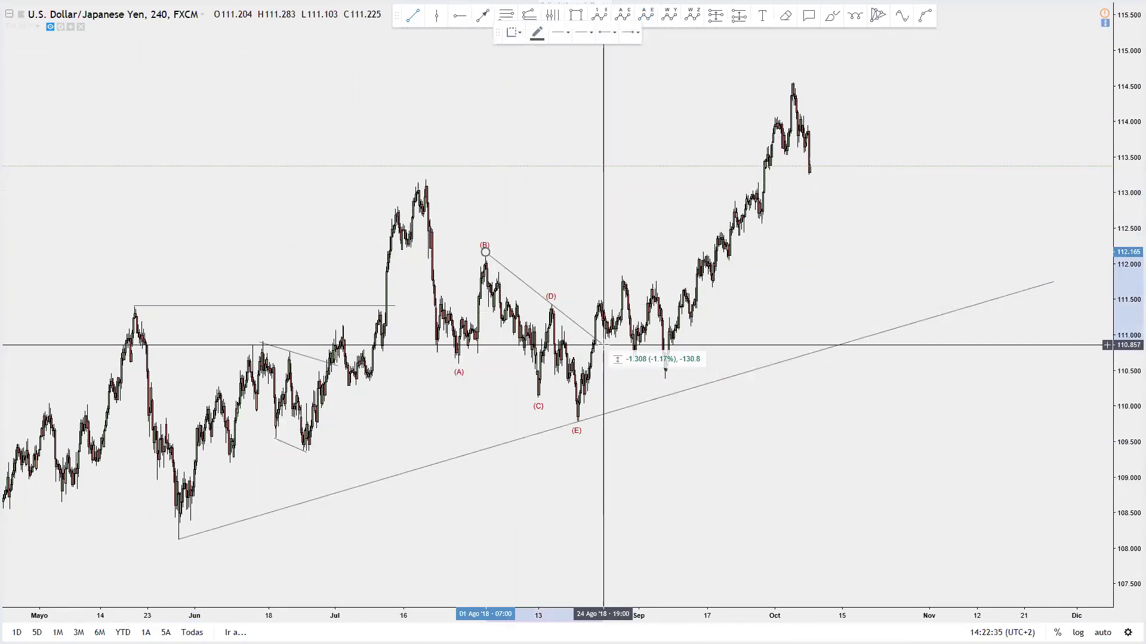
{"action": "left_click", "coordinate": [603, 345]}
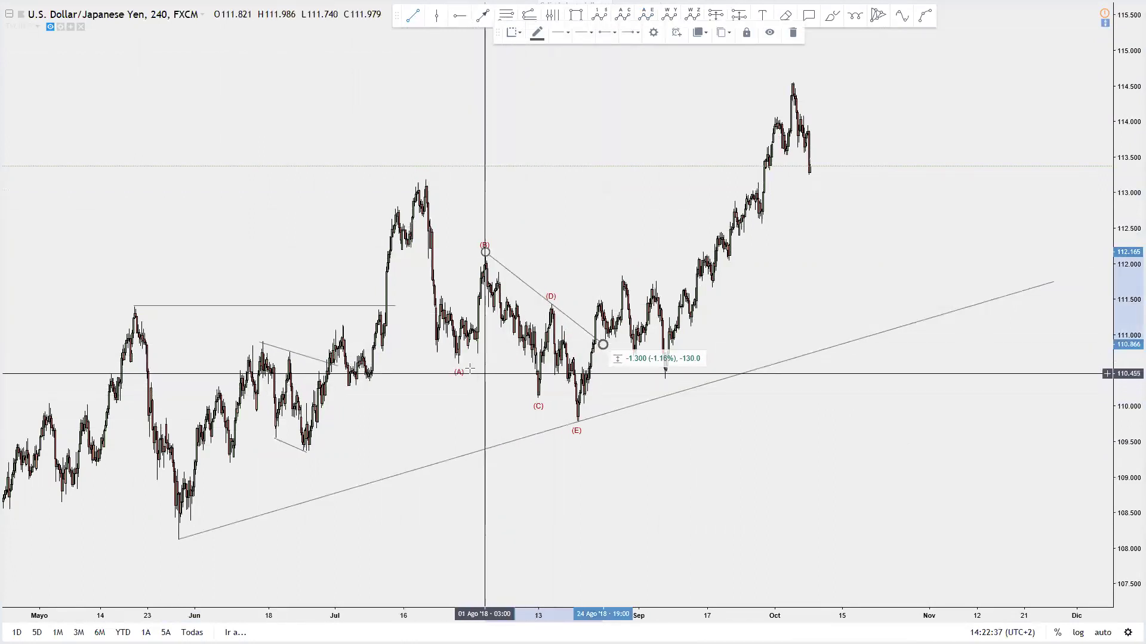
{"action": "left_click", "coordinate": [682, 449]}
{"action": "left_click_drag", "start_coordinate": [775, 424], "coordinate": [786, 419]}
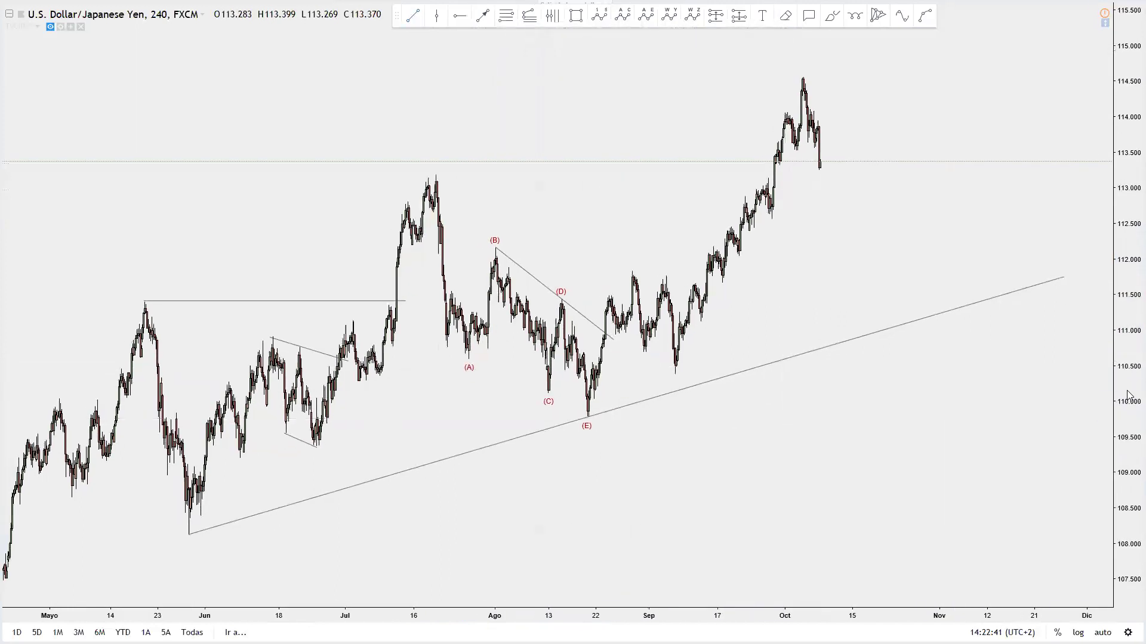
Label an Elliott impulse from the (E) low through waves 1 to 3 at the October high, projecting 4 at about 112.10 and 5 at 115.36
{"action": "left_click_drag", "start_coordinate": [1128, 399], "coordinate": [1128, 409]}
{"action": "left_click_drag", "start_coordinate": [864, 422], "coordinate": [862, 424]}
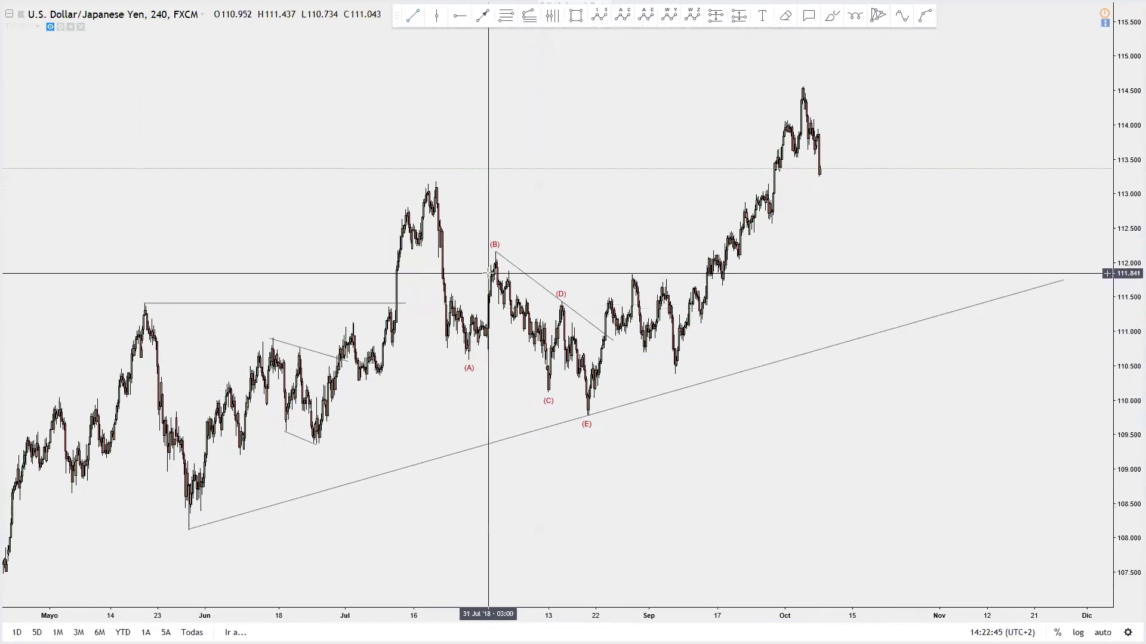
{"action": "left_click_drag", "start_coordinate": [555, 233], "coordinate": [549, 249]}
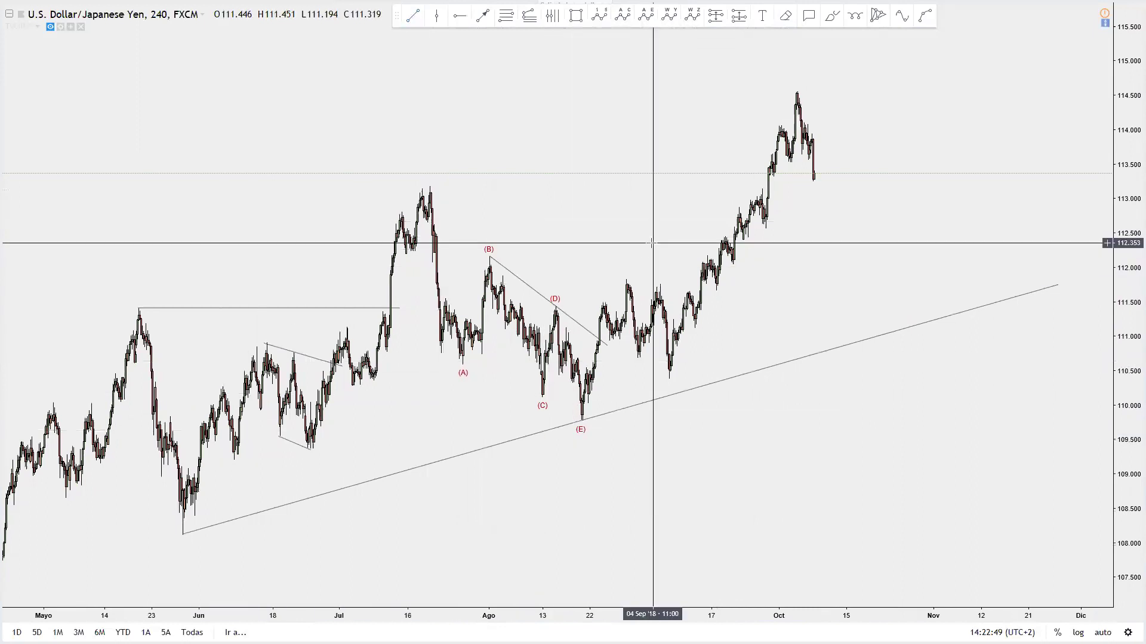
{"action": "left_click_drag", "start_coordinate": [669, 235], "coordinate": [666, 245]}
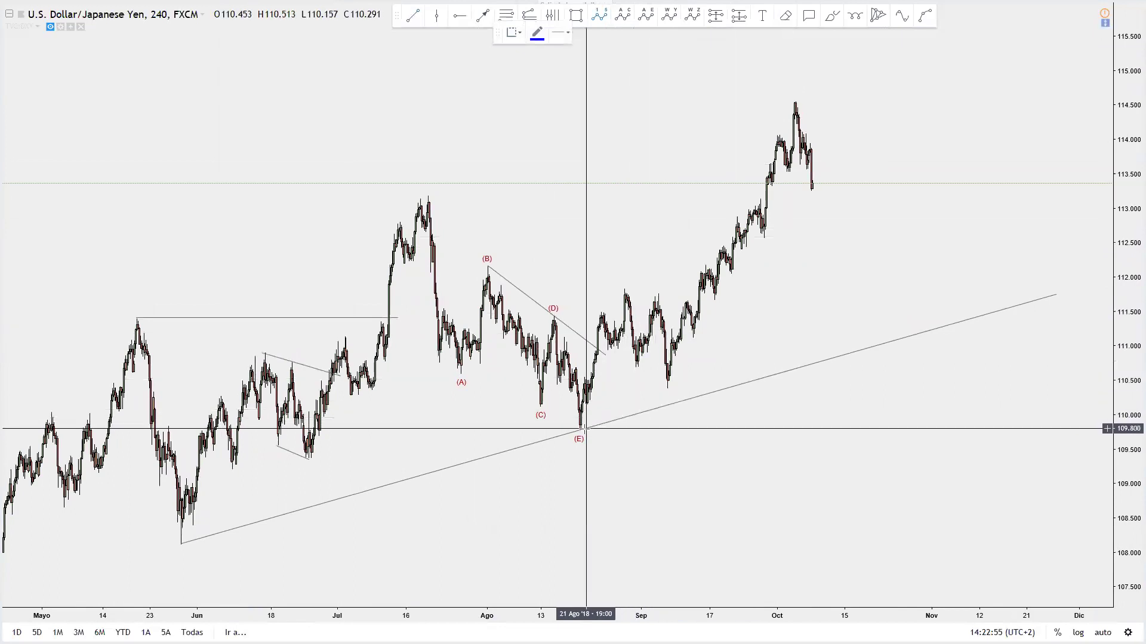
{"action": "left_click", "coordinate": [584, 430]}
{"action": "left_click", "coordinate": [622, 288]}
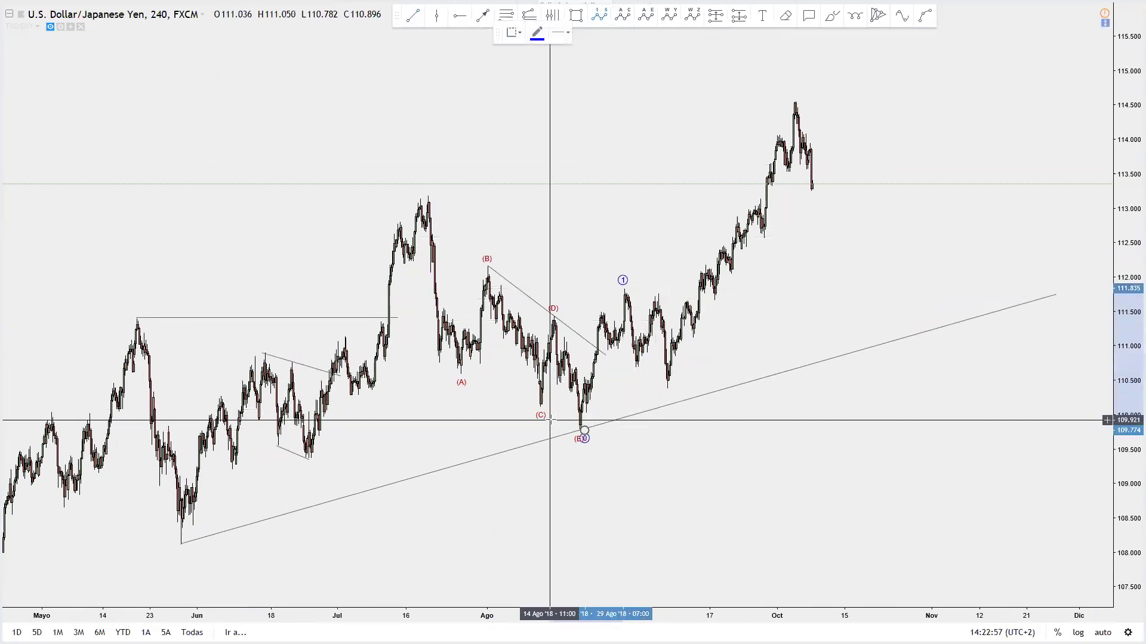
{"action": "left_click", "coordinate": [669, 392]}
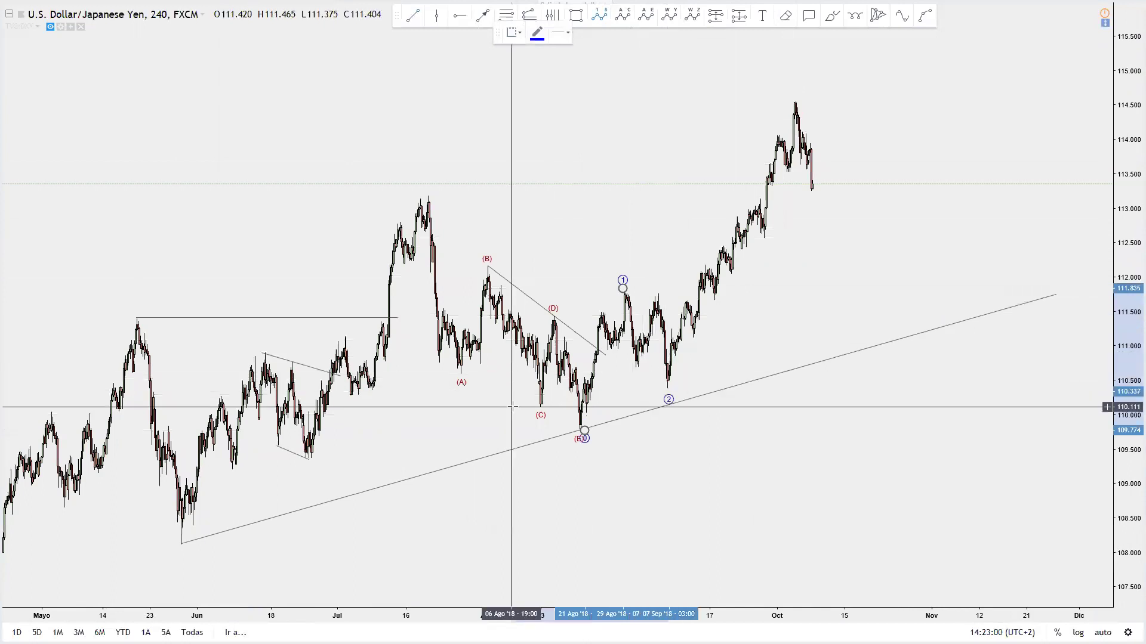
{"action": "left_click", "coordinate": [793, 95]}
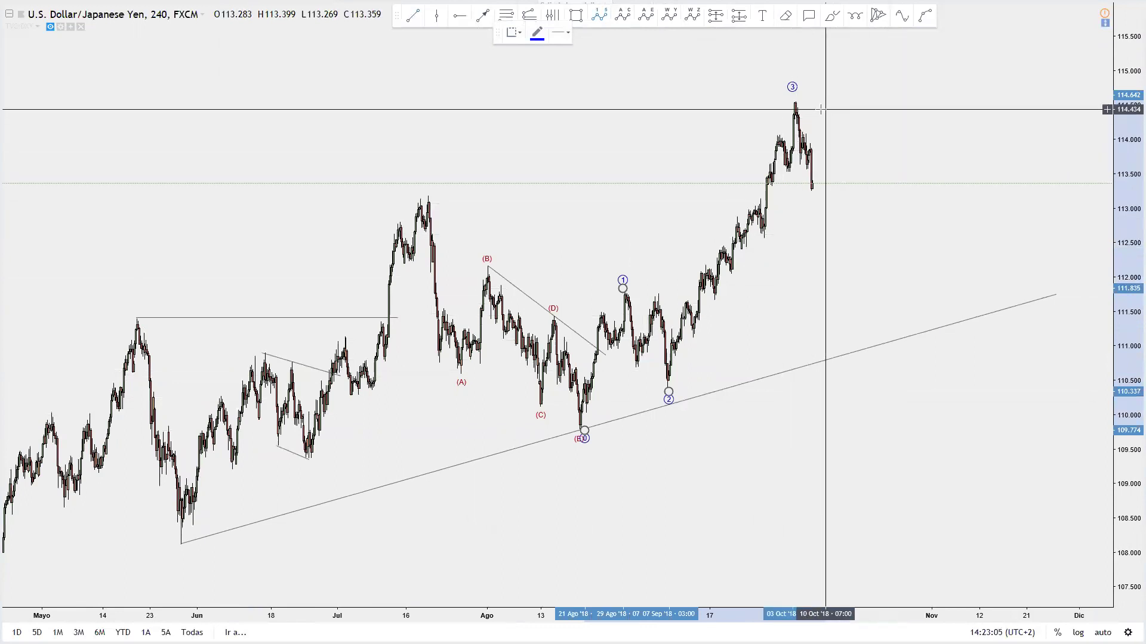
{"action": "left_click", "coordinate": [903, 269]}
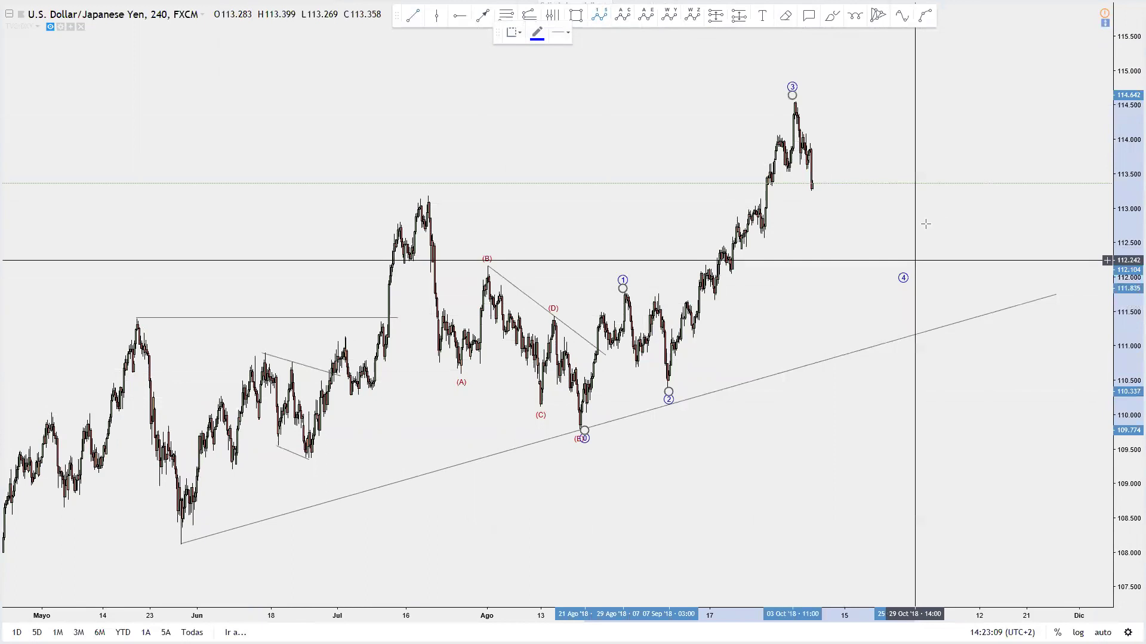
{"action": "left_click", "coordinate": [967, 46]}
Reposition the impulse points: wave 1 at about 111.91, wave 2 at about 110.33 and wave 4 at about 111.56 on 29 October
{"action": "mouse_move", "coordinate": [941, 128]}
{"action": "left_mouse_down"}
{"action": "mouse_move", "coordinate": [858, 190]}
{"action": "mouse_move", "coordinate": [809, 200]}
{"action": "left_mouse_up"}
{"action": "scroll", "coordinate": [846, 195], "scroll_direction": "up", "scroll_amount": 1}
{"action": "left_click_drag", "start_coordinate": [1129, 377], "coordinate": [1127, 343]}
{"action": "left_click_drag", "start_coordinate": [994, 421], "coordinate": [969, 433]}
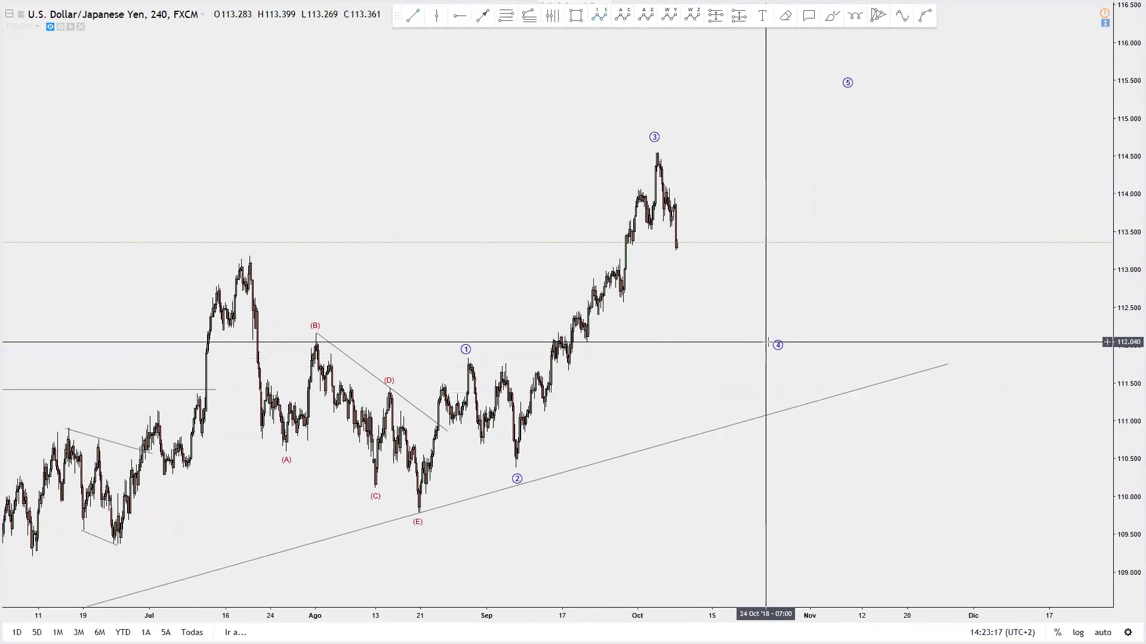
{"action": "left_click_drag", "start_coordinate": [777, 339], "coordinate": [774, 310]}
{"action": "left_click_drag", "start_coordinate": [465, 357], "coordinate": [468, 352]}
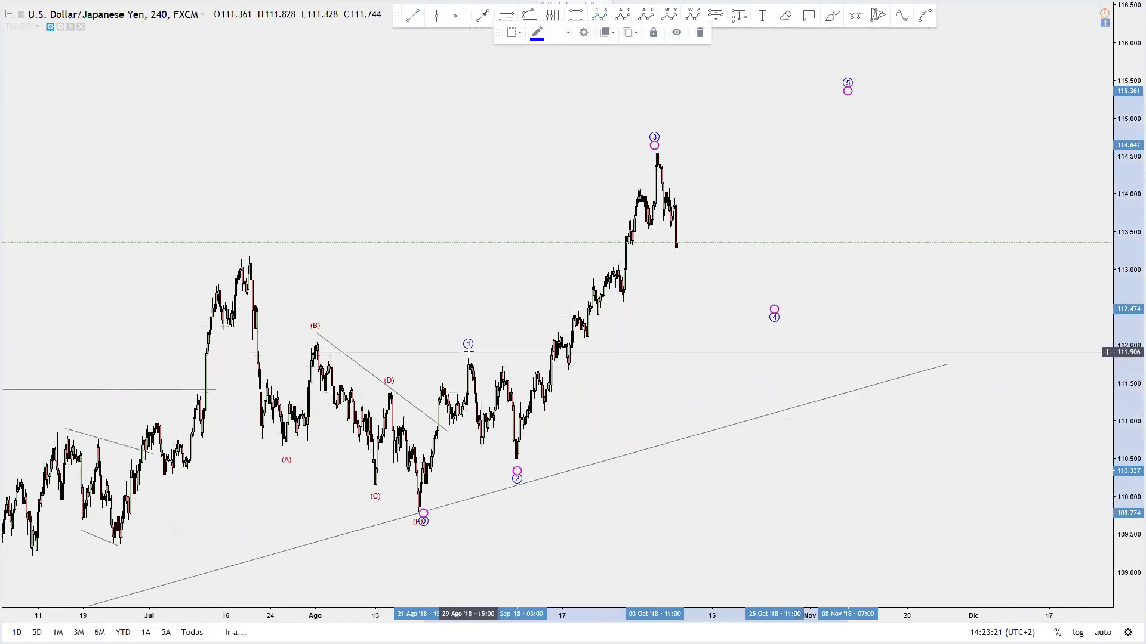
{"action": "left_click", "coordinate": [472, 353]}
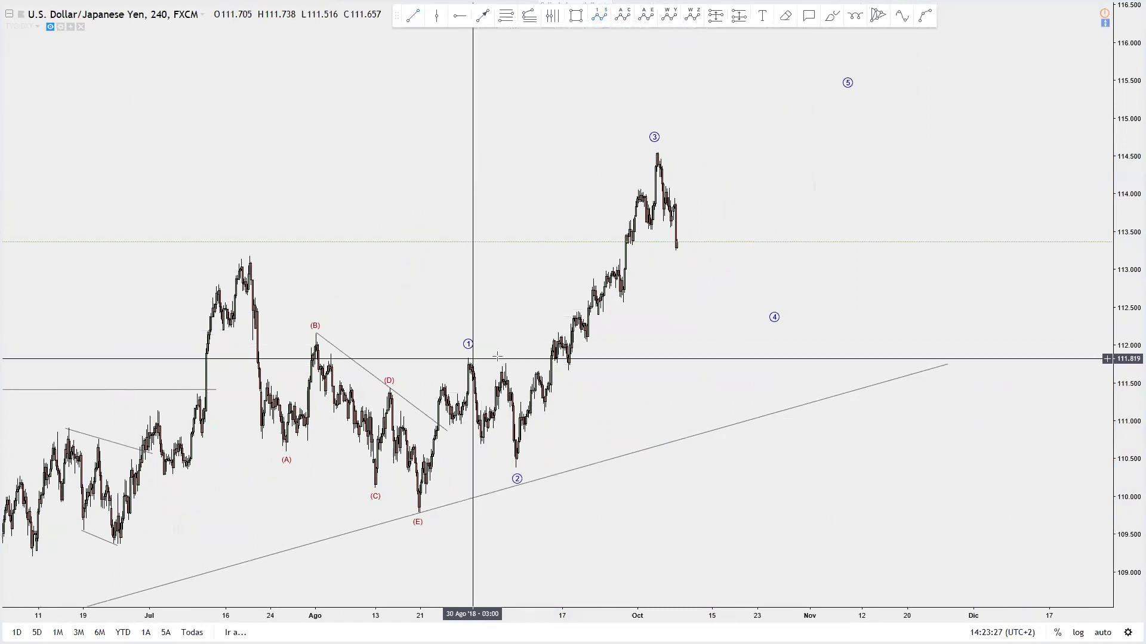
{"action": "left_click_drag", "start_coordinate": [774, 319], "coordinate": [768, 374]}
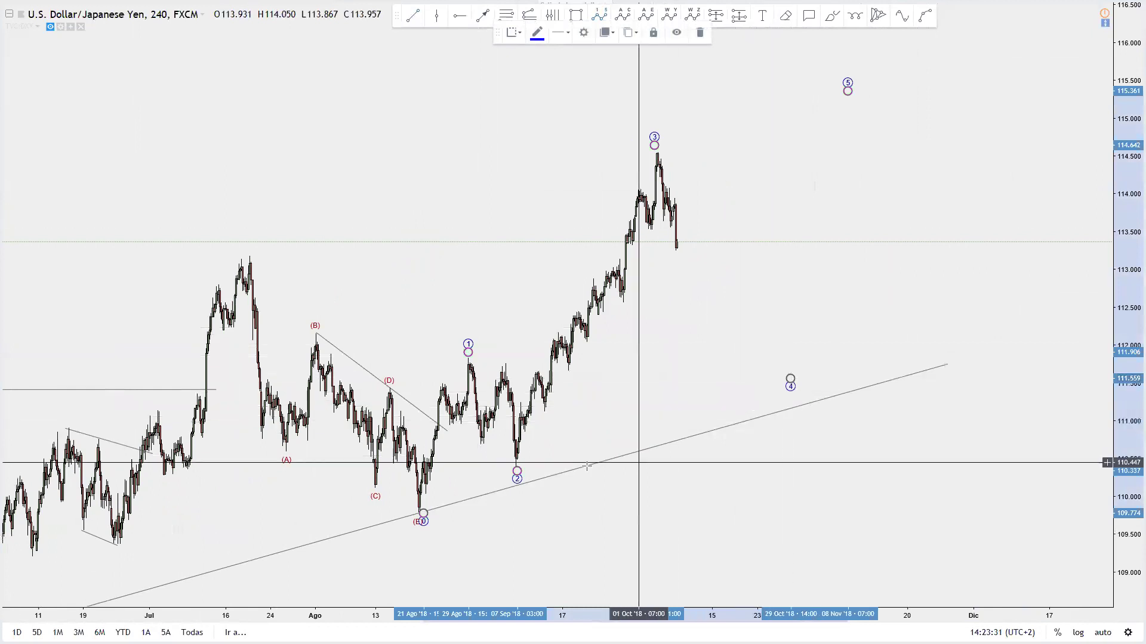
{"action": "left_click_drag", "start_coordinate": [517, 471], "coordinate": [515, 479]}
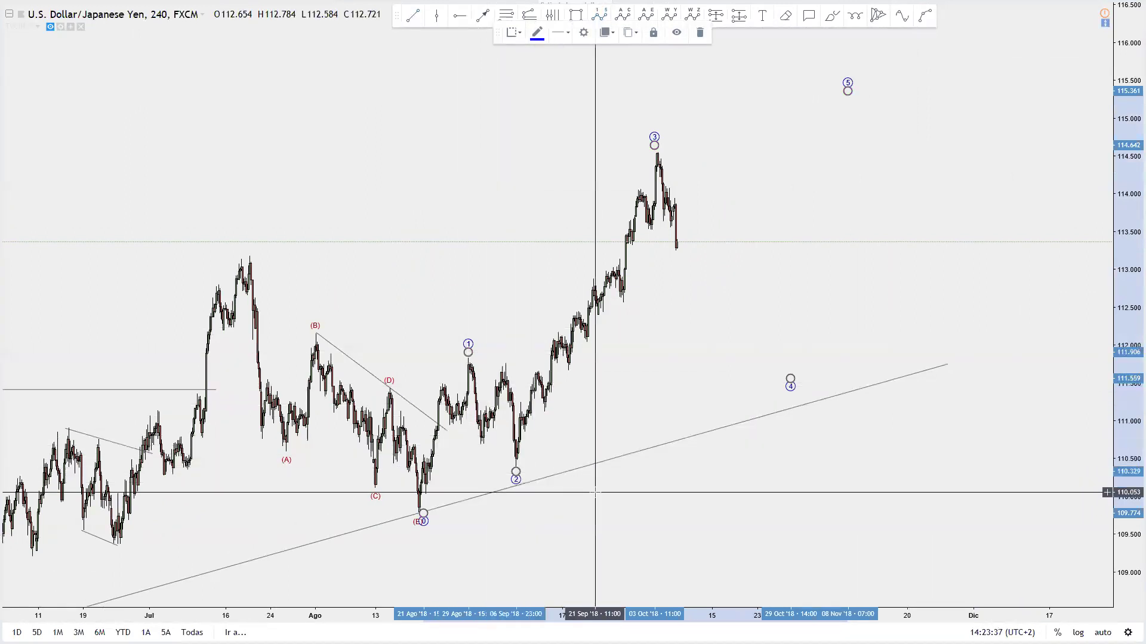
Draw a horizontal ray extending forward from the wave 2 low at about 110.39
{"action": "left_click_drag", "start_coordinate": [593, 491], "coordinate": [590, 484]}
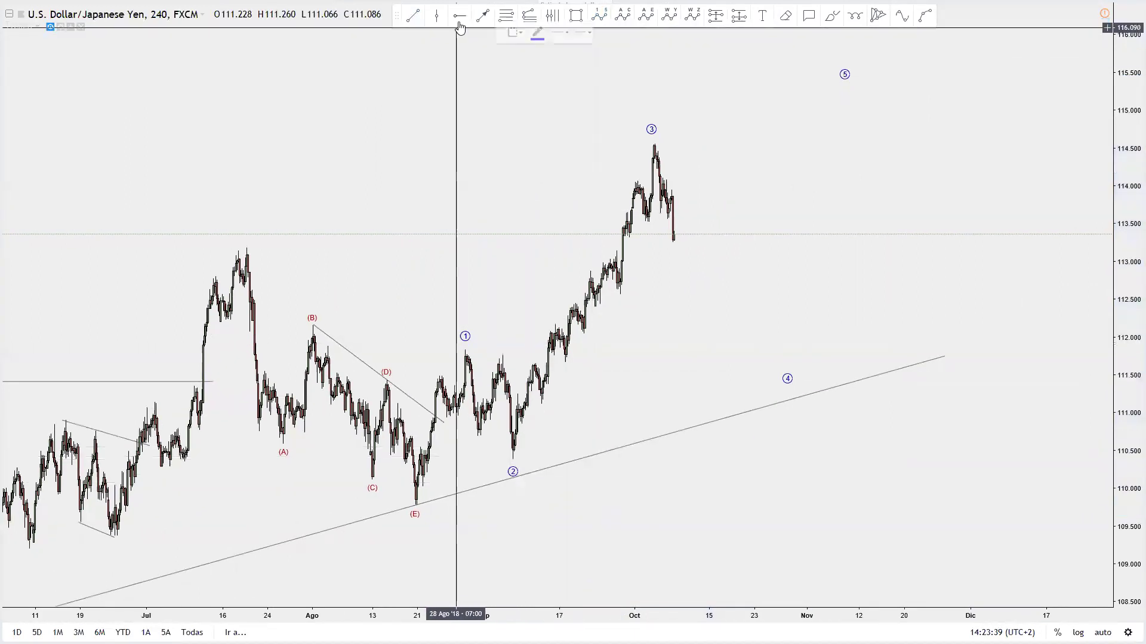
{"action": "left_click", "coordinate": [506, 459]}
{"action": "left_click_drag", "start_coordinate": [699, 486], "coordinate": [689, 485]}
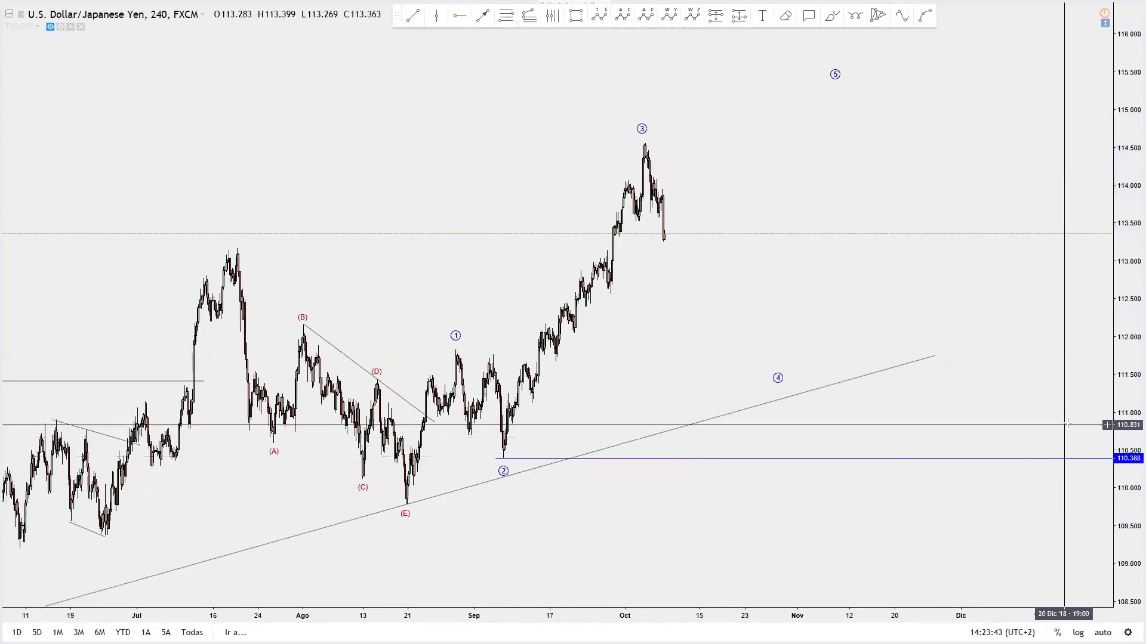
{"action": "left_click_drag", "start_coordinate": [1120, 405], "coordinate": [1121, 396]}
{"action": "left_click_drag", "start_coordinate": [966, 395], "coordinate": [1002, 398]}
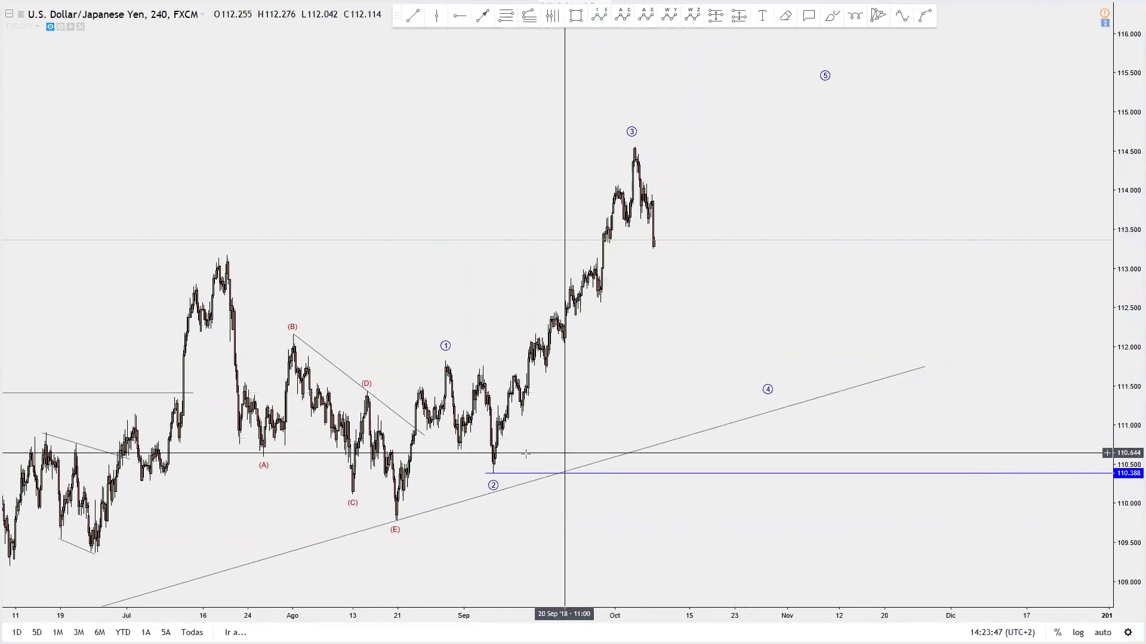
Shift the projected wave 4 to about 111.54 at the end of October and wave 5 to about 115.5 in late November
{"action": "mouse_move", "coordinate": [771, 389]}
{"action": "left_mouse_down"}
{"action": "mouse_move", "coordinate": [772, 327]}
{"action": "mouse_move", "coordinate": [763, 378]}
{"action": "left_mouse_up"}
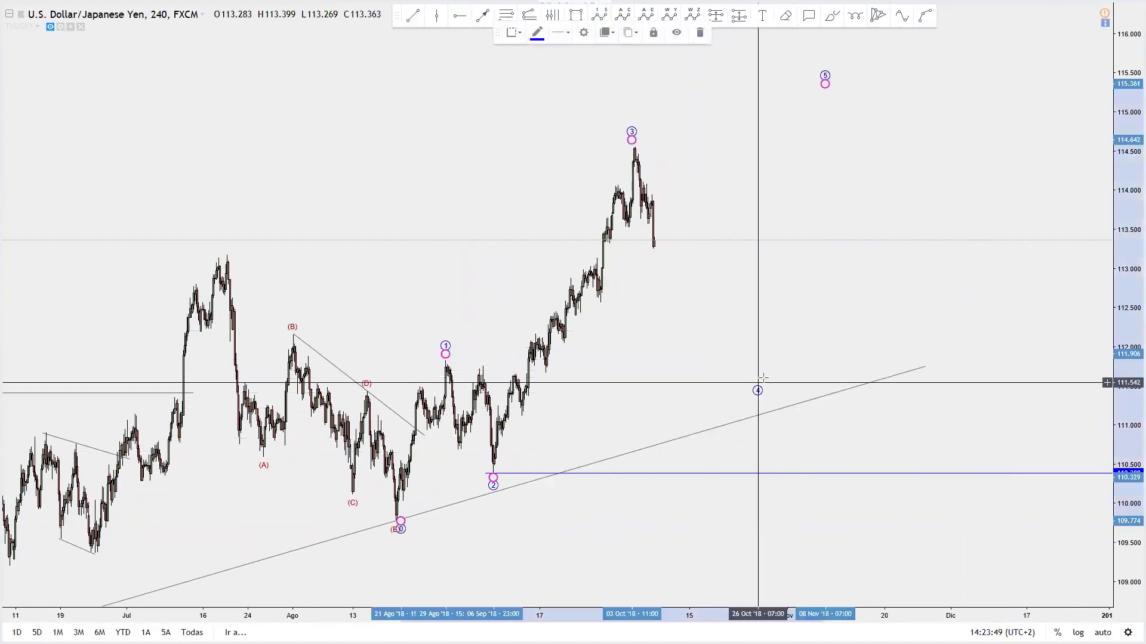
{"action": "left_click", "coordinate": [778, 474]}
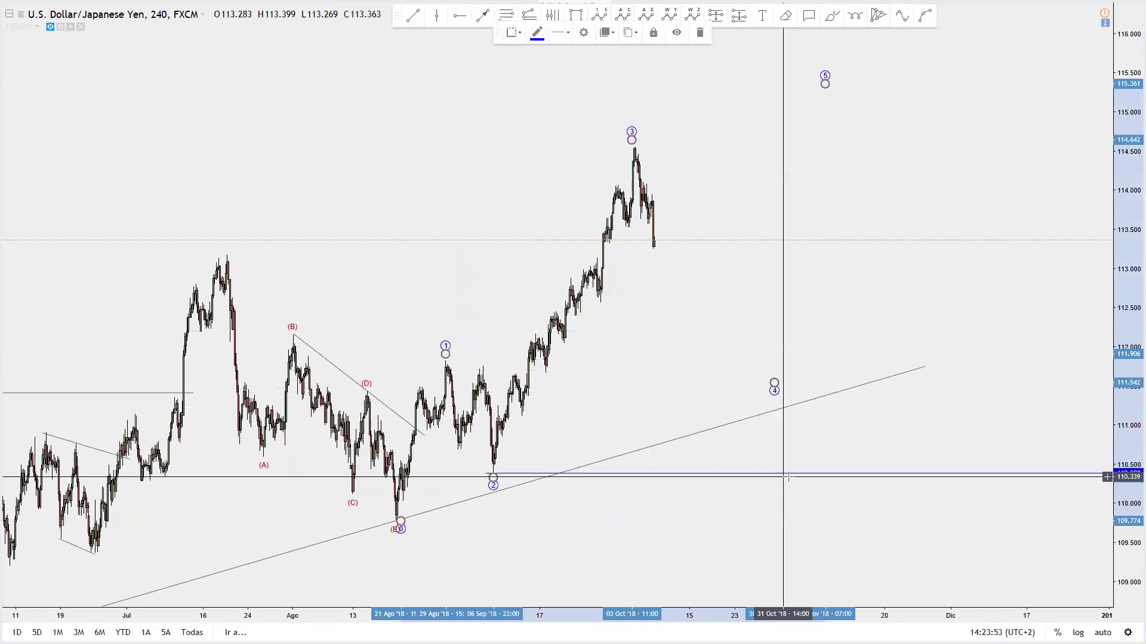
{"action": "mouse_move", "coordinate": [824, 84]}
{"action": "left_mouse_down"}
{"action": "mouse_move", "coordinate": [877, 84]}
{"action": "mouse_move", "coordinate": [890, 110]}
{"action": "mouse_move", "coordinate": [875, 238]}
{"action": "mouse_move", "coordinate": [933, 66]}
{"action": "mouse_move", "coordinate": [929, 154]}
{"action": "mouse_move", "coordinate": [755, 315]}
{"action": "mouse_move", "coordinate": [871, 304]}
{"action": "mouse_move", "coordinate": [919, 194]}
{"action": "mouse_move", "coordinate": [939, 261]}
{"action": "mouse_move", "coordinate": [956, 80]}
{"action": "mouse_move", "coordinate": [938, 71]}
{"action": "left_mouse_up"}
{"action": "left_click_drag", "start_coordinate": [896, 198], "coordinate": [873, 198]}
{"action": "left_click_drag", "start_coordinate": [613, 333], "coordinate": [602, 334]}
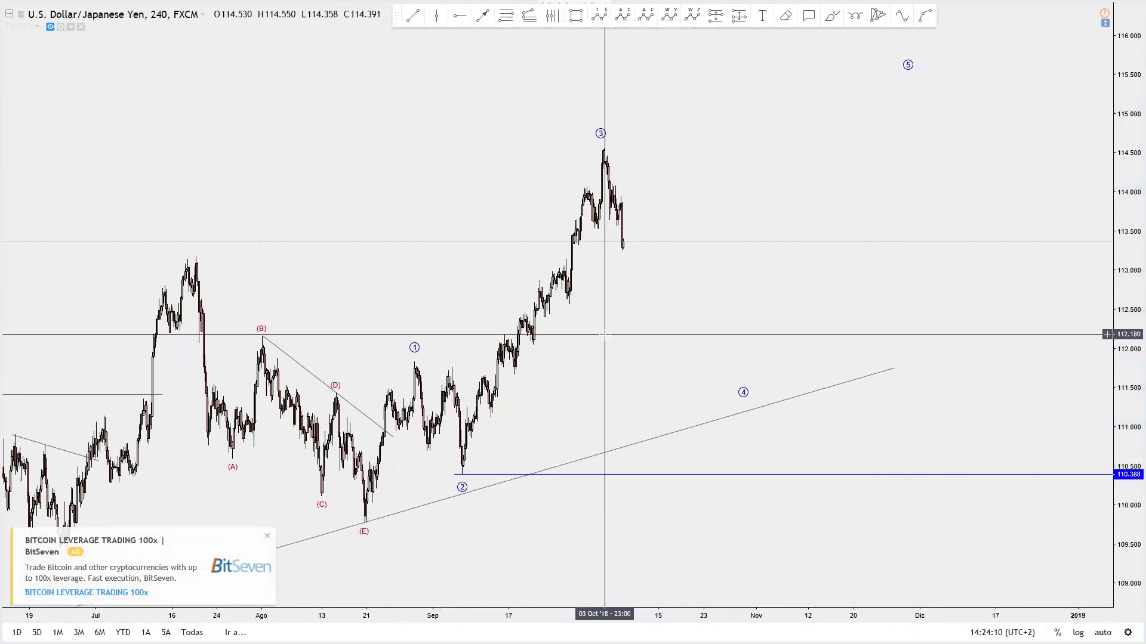
Close the advertisement and draw an ascending trend line from the 12 September low at about 111.13 to about 113.90 on 10 October
{"action": "left_click", "coordinate": [266, 537]}
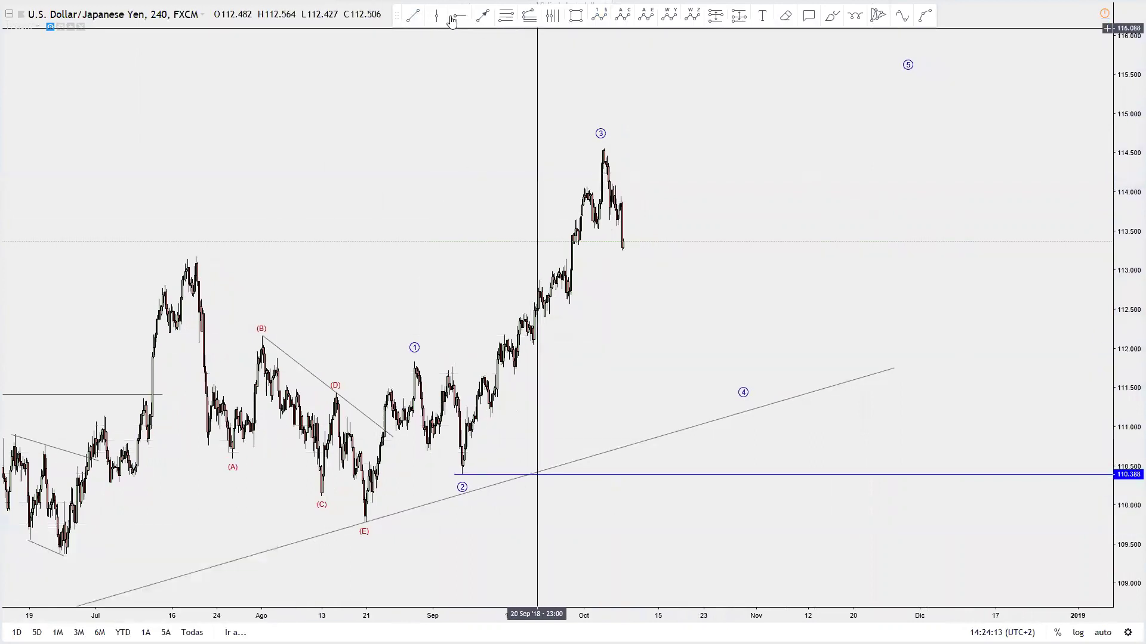
{"action": "left_click", "coordinate": [414, 18]}
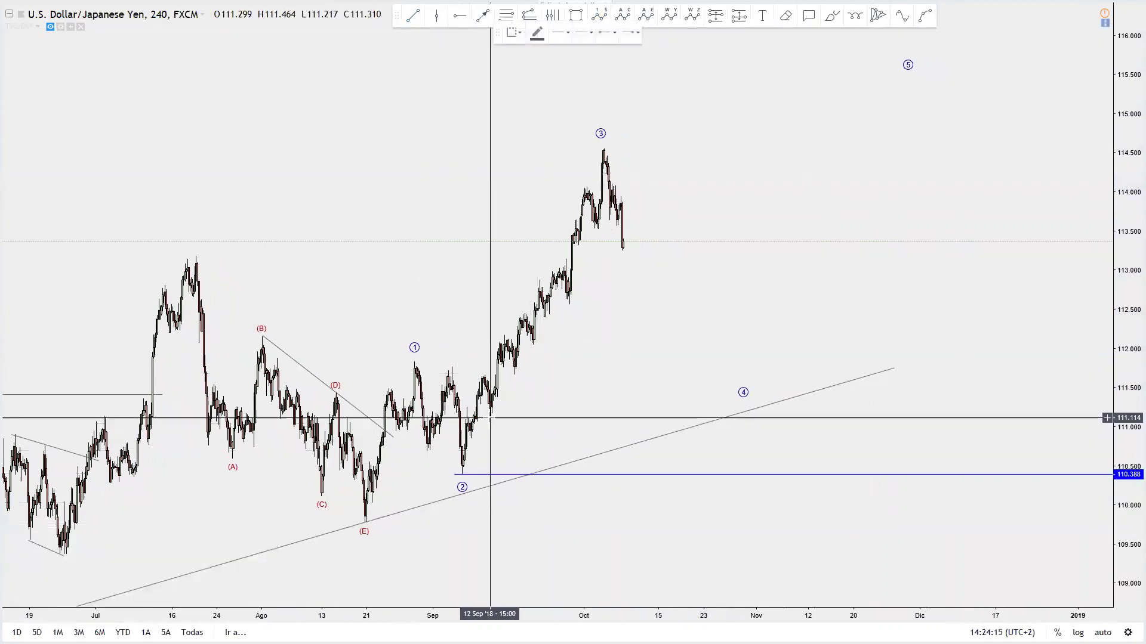
{"action": "left_click", "coordinate": [491, 416]}
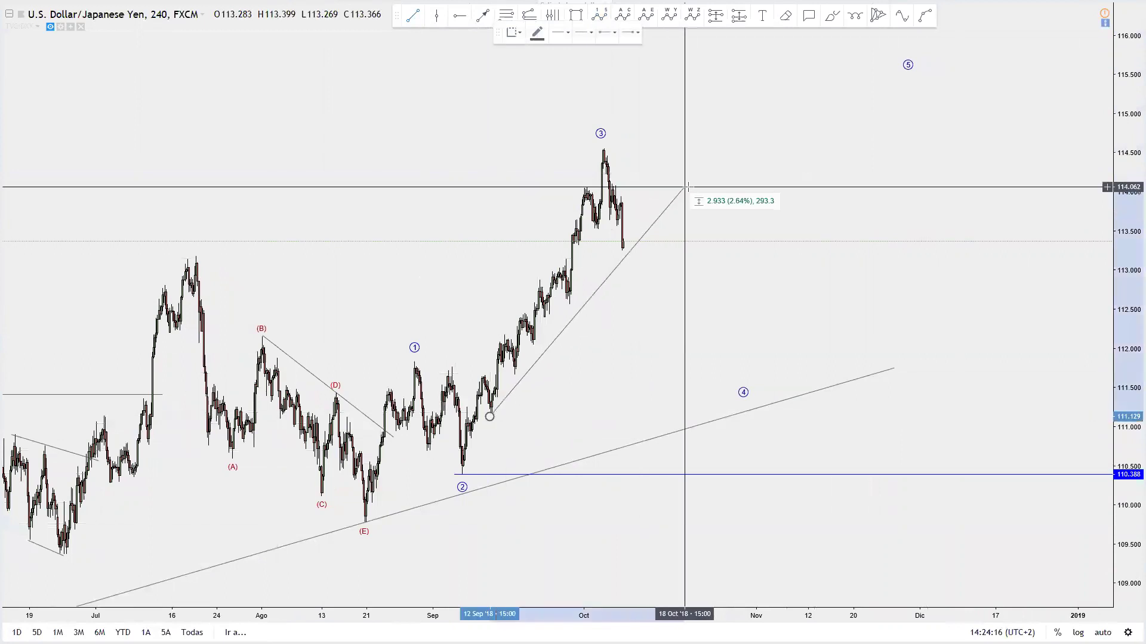
{"action": "left_click", "coordinate": [636, 200]}
Refit the September trend line under the lows, with its start at about 111.09 and its end at about 113.88
{"action": "left_click_drag", "start_coordinate": [692, 294], "coordinate": [772, 296]}
{"action": "scroll", "coordinate": [883, 320], "scroll_direction": "up", "scroll_amount": 1}
{"action": "scroll", "coordinate": [680, 315], "scroll_direction": "up", "scroll_amount": 1}
{"action": "left_click_drag", "start_coordinate": [662, 321], "coordinate": [814, 335]}
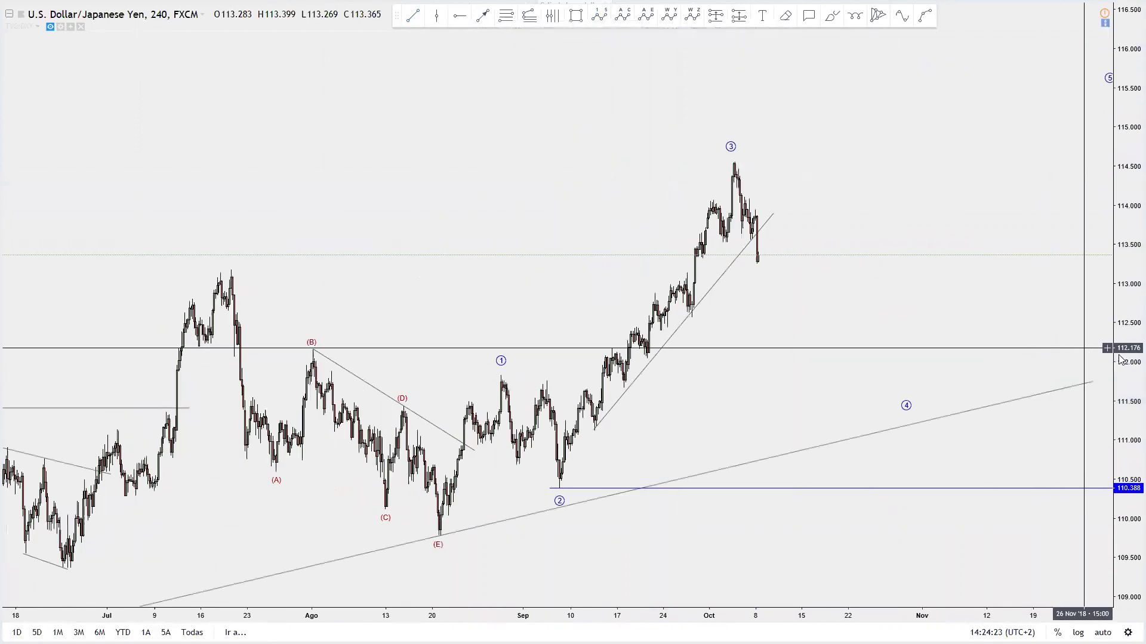
{"action": "left_click_drag", "start_coordinate": [1122, 384], "coordinate": [1121, 407]}
{"action": "left_click_drag", "start_coordinate": [961, 324], "coordinate": [836, 352]}
{"action": "scroll", "coordinate": [826, 335], "scroll_direction": "down", "scroll_amount": 1}
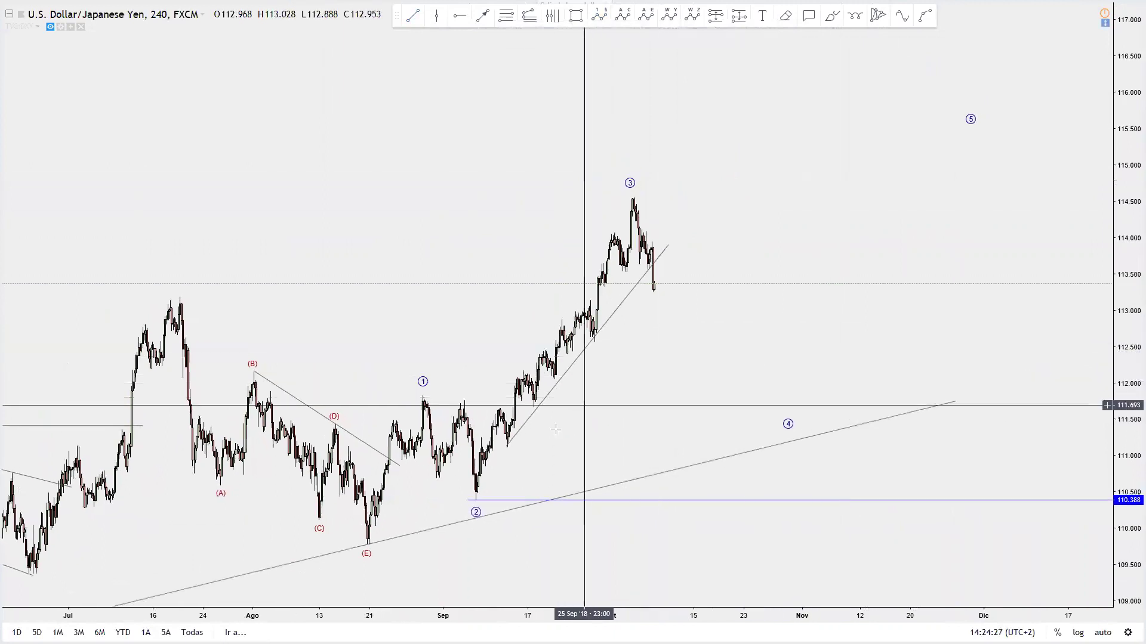
{"action": "left_click_drag", "start_coordinate": [506, 445], "coordinate": [513, 449]}
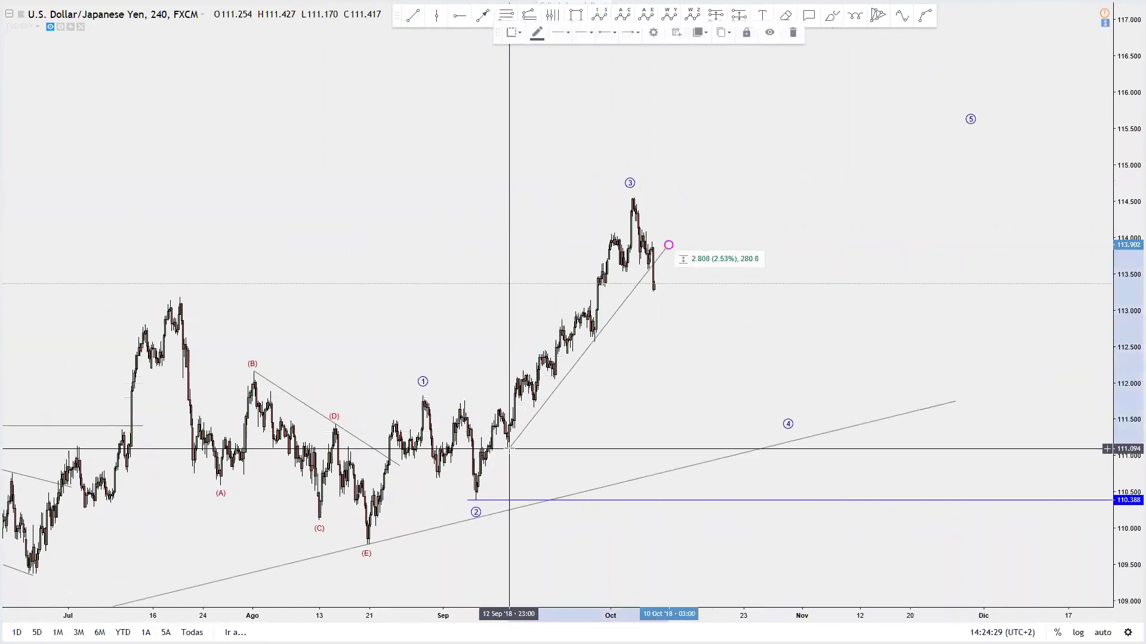
{"action": "left_click_drag", "start_coordinate": [669, 246], "coordinate": [671, 246]}
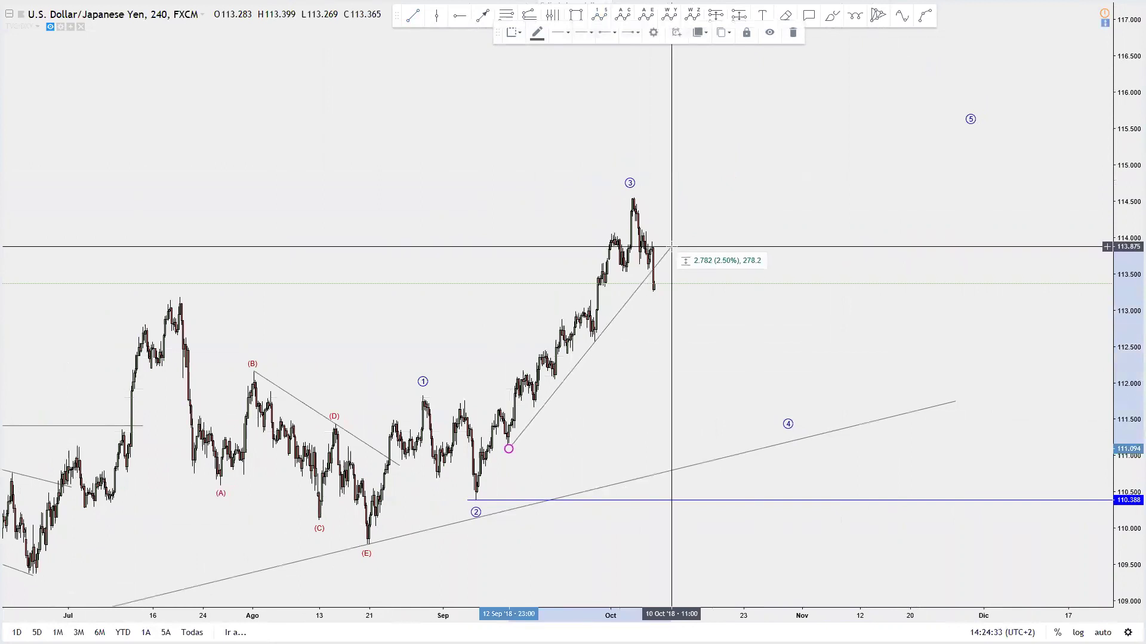
Draw a horizontal line from the 19 July high at about 113.17 to the late-September price breakout
{"action": "left_click_drag", "start_coordinate": [729, 374], "coordinate": [737, 364]}
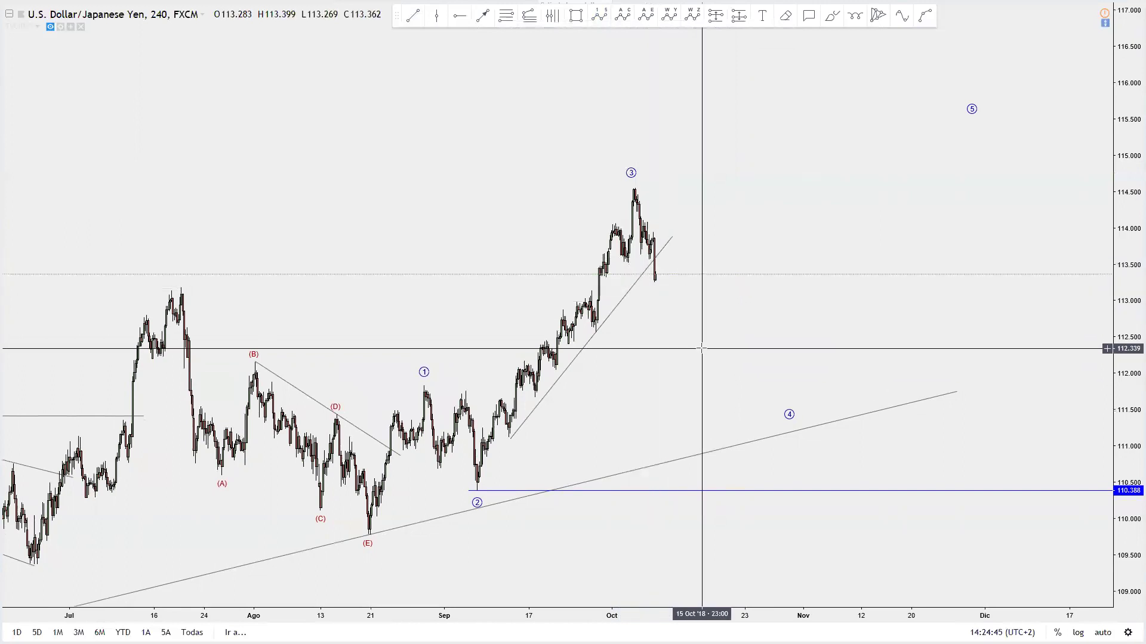
{"action": "left_click_drag", "start_coordinate": [696, 372], "coordinate": [690, 366]}
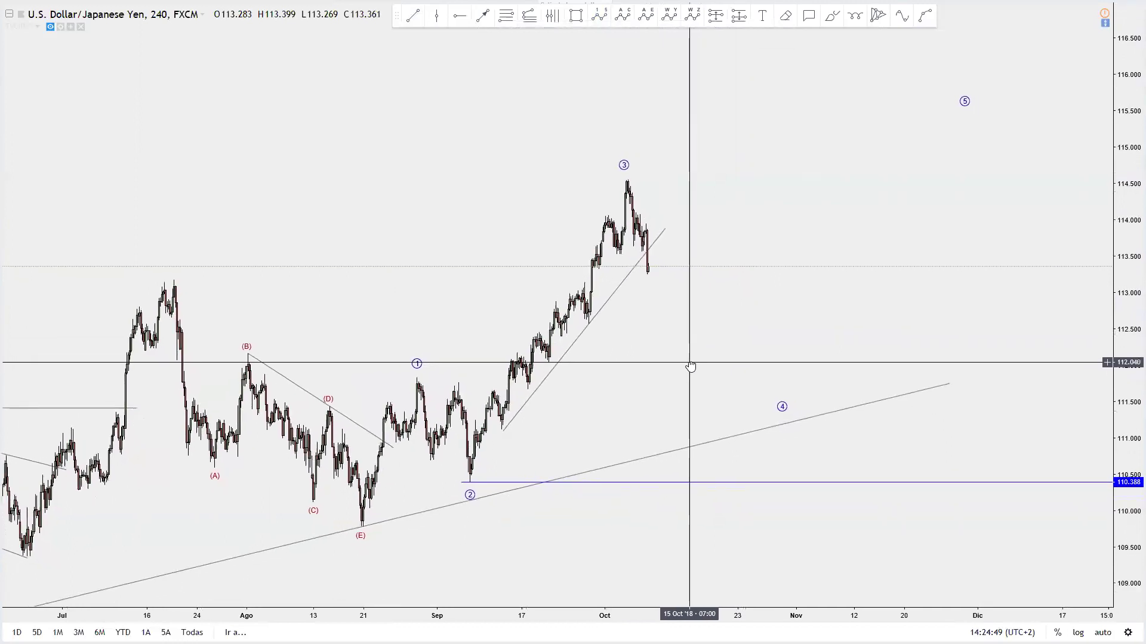
{"action": "left_click", "coordinate": [412, 18]}
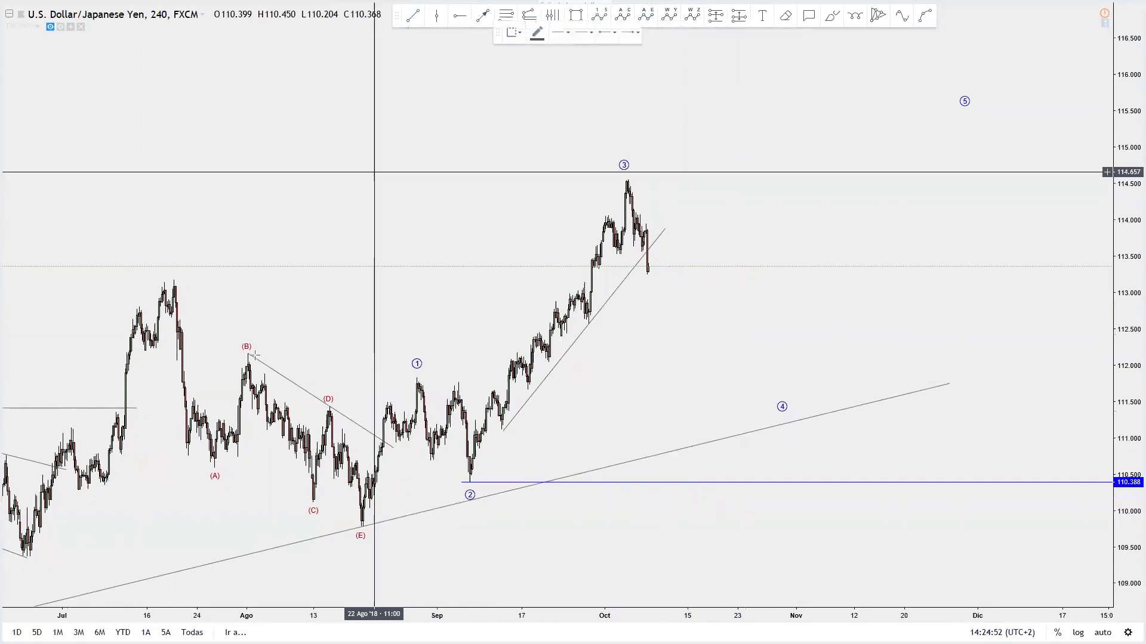
{"action": "left_click", "coordinate": [173, 279]}
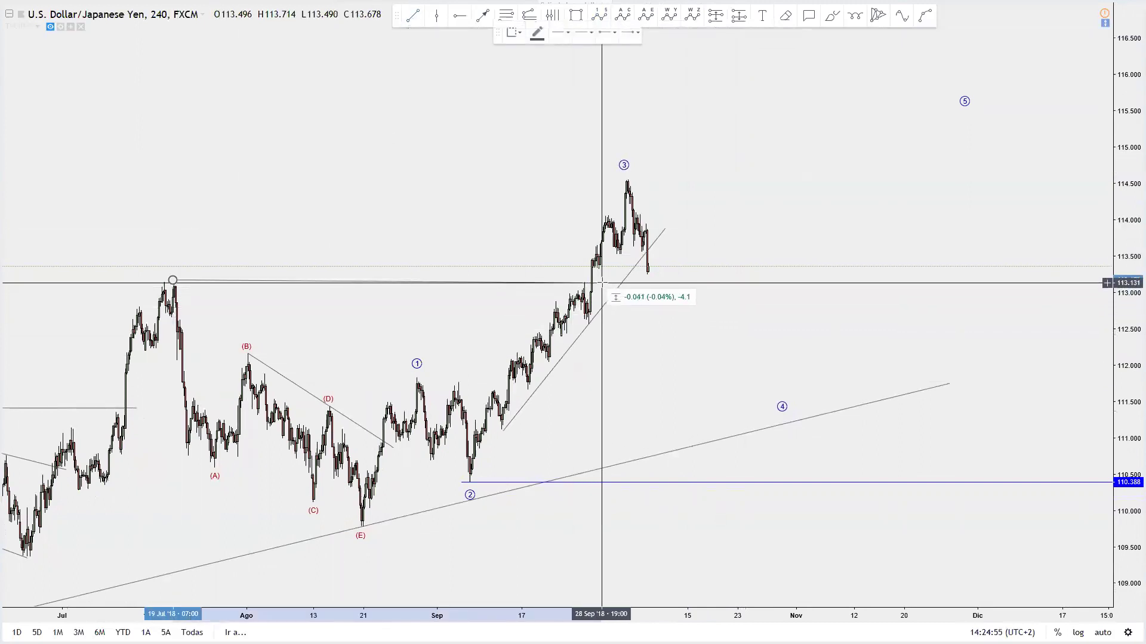
{"action": "left_click", "coordinate": [603, 280]}
Sketch two freehand zigzag paths for wave 4, one falling to about 111.55 and one rising to about 114.35 before dropping to 111.77
{"action": "left_click_drag", "start_coordinate": [261, 340], "coordinate": [403, 238]}
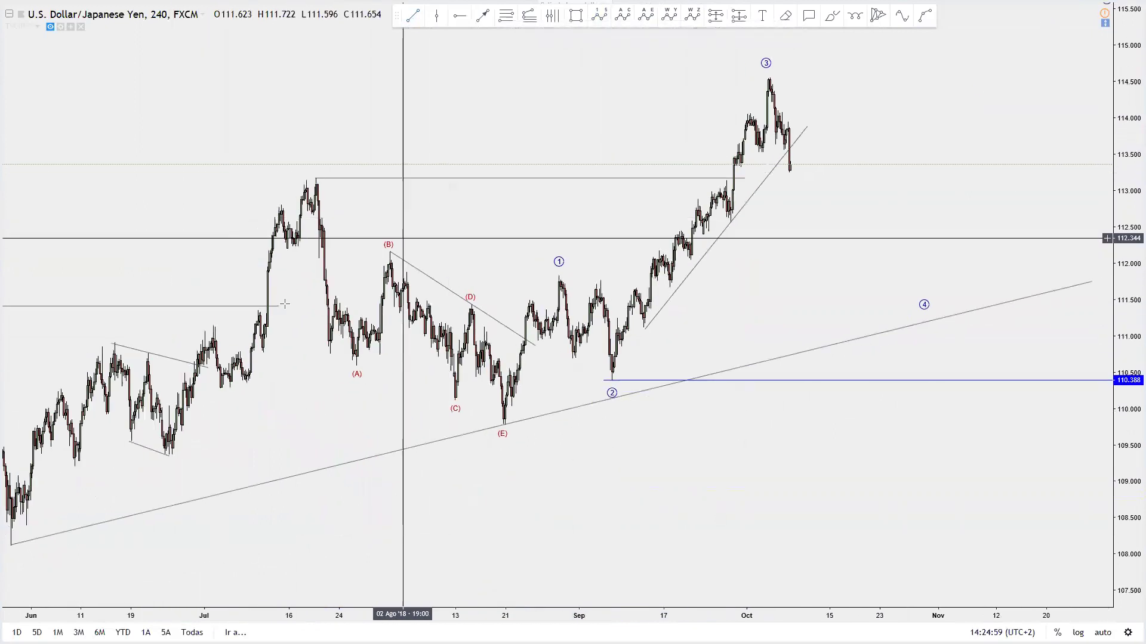
{"action": "left_click", "coordinate": [261, 306]}
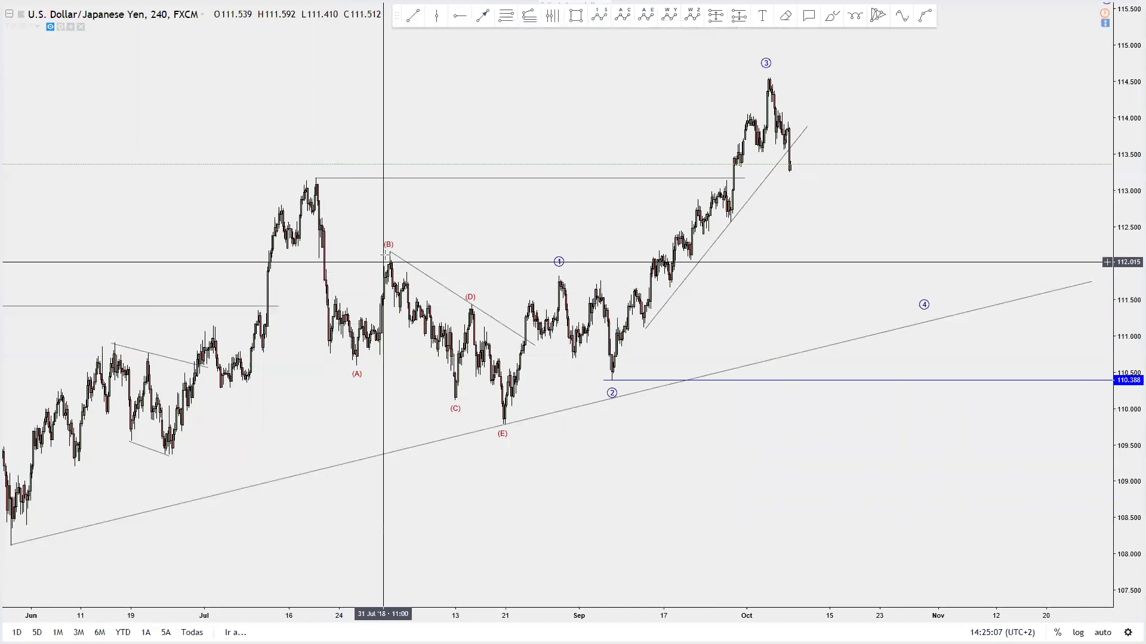
{"action": "left_click_drag", "start_coordinate": [696, 227], "coordinate": [484, 347]}
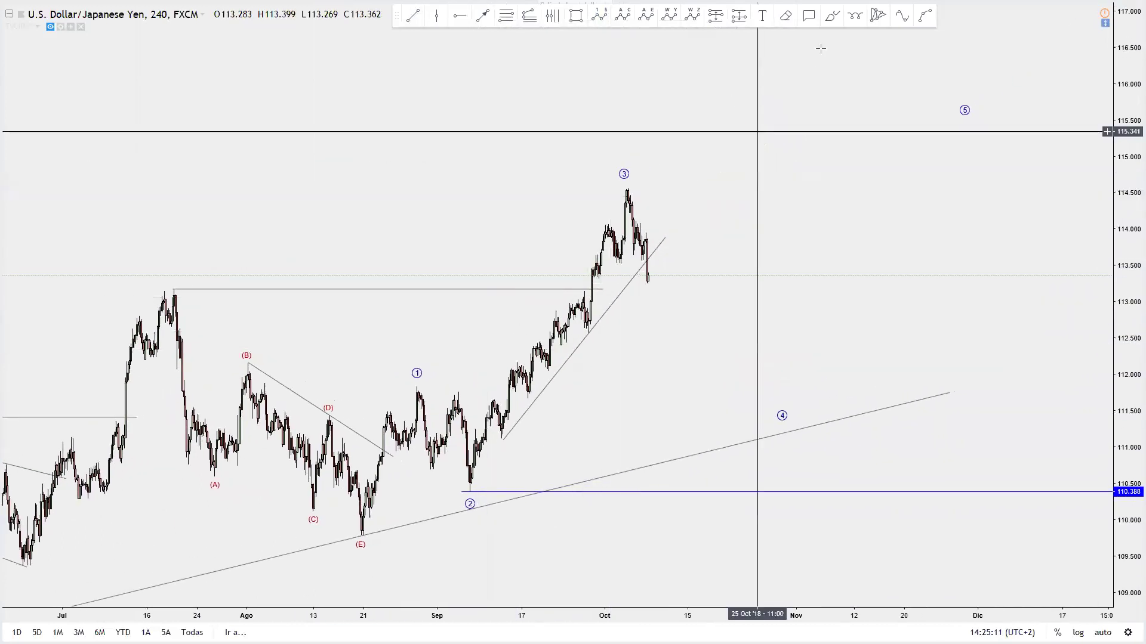
{"action": "left_click", "coordinate": [833, 16]}
{"action": "mouse_move", "coordinate": [650, 272]}
{"action": "left_mouse_down"}
{"action": "mouse_move", "coordinate": [657, 314]}
{"action": "mouse_move", "coordinate": [690, 246]}
{"action": "mouse_move", "coordinate": [698, 315]}
{"action": "mouse_move", "coordinate": [739, 296]}
{"action": "mouse_move", "coordinate": [773, 407]}
{"action": "left_mouse_up"}
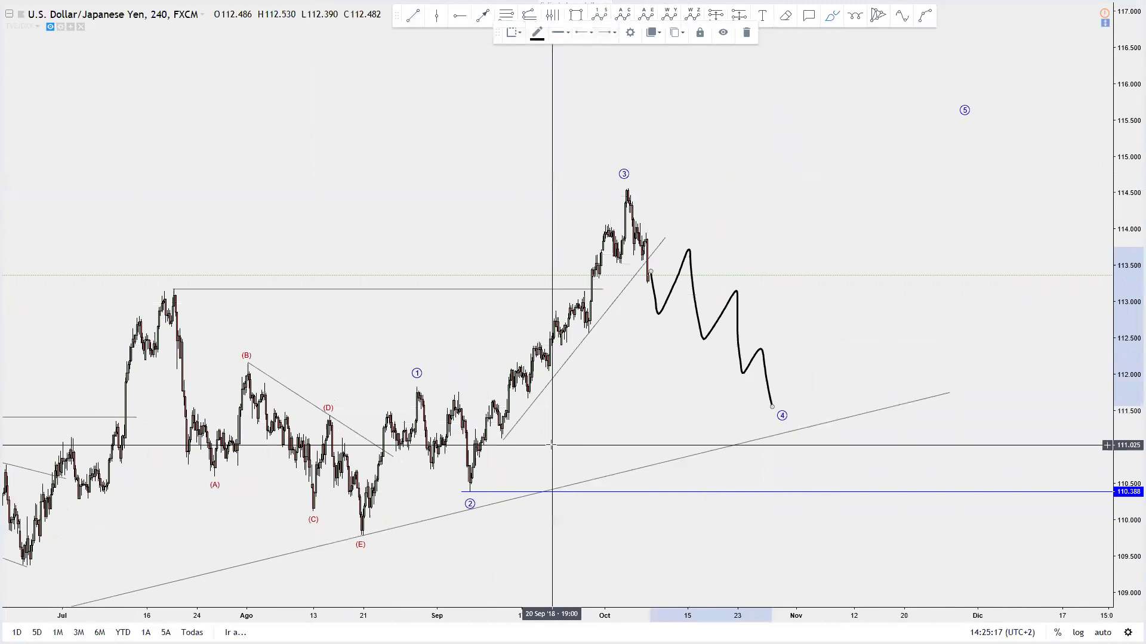
{"action": "mouse_move", "coordinate": [657, 312]}
{"action": "left_mouse_down"}
{"action": "mouse_move", "coordinate": [720, 228]}
{"action": "mouse_move", "coordinate": [758, 216]}
{"action": "mouse_move", "coordinate": [776, 263]}
{"action": "mouse_move", "coordinate": [807, 282]}
{"action": "mouse_move", "coordinate": [826, 391]}
{"action": "left_mouse_up"}
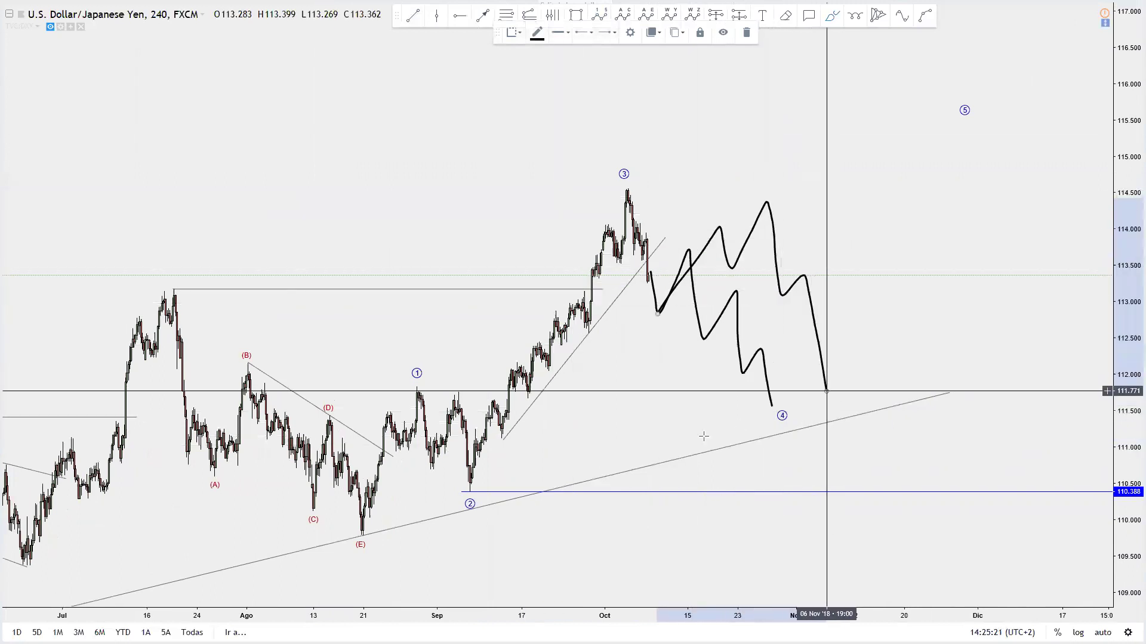
Mark the second path's high with a short freehand line and circle the rebound peaks of both projected paths
{"action": "mouse_move", "coordinate": [730, 209]}
{"action": "left_mouse_down"}
{"action": "mouse_move", "coordinate": [779, 208]}
{"action": "mouse_move", "coordinate": [754, 200]}
{"action": "mouse_move", "coordinate": [765, 210]}
{"action": "left_mouse_up"}
{"action": "mouse_move", "coordinate": [688, 239]}
{"action": "left_mouse_down"}
{"action": "mouse_move", "coordinate": [698, 256]}
{"action": "mouse_move", "coordinate": [695, 235]}
{"action": "left_mouse_up"}
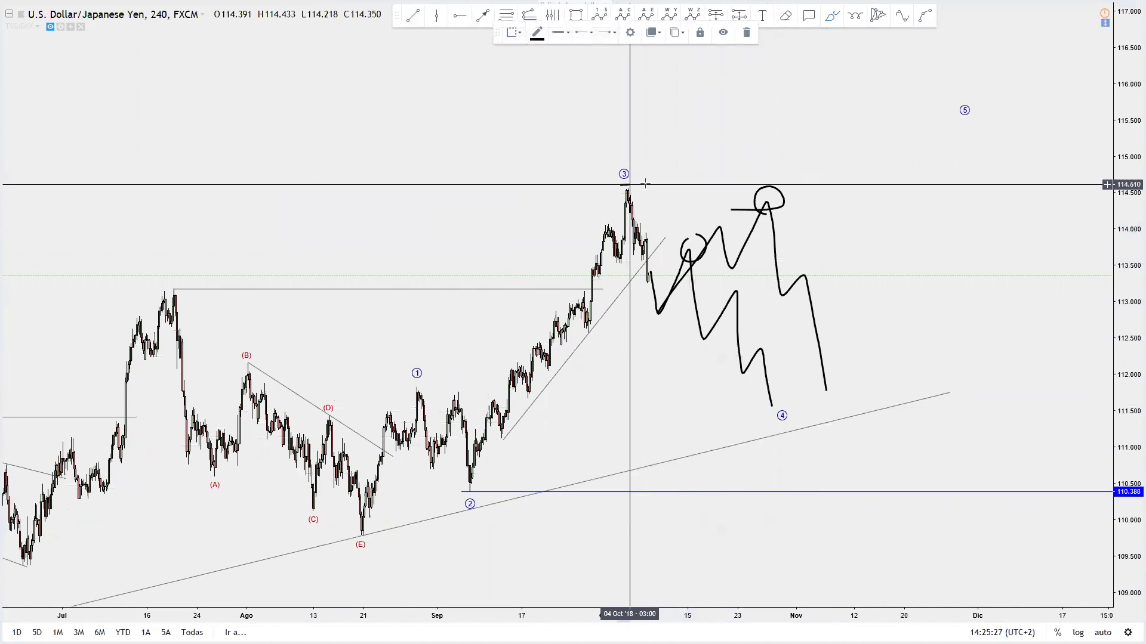
Draw a freehand horizontal line from the wave 3 high at about 114.61 to early November
{"action": "left_click_drag", "start_coordinate": [620, 186], "coordinate": [825, 180]}
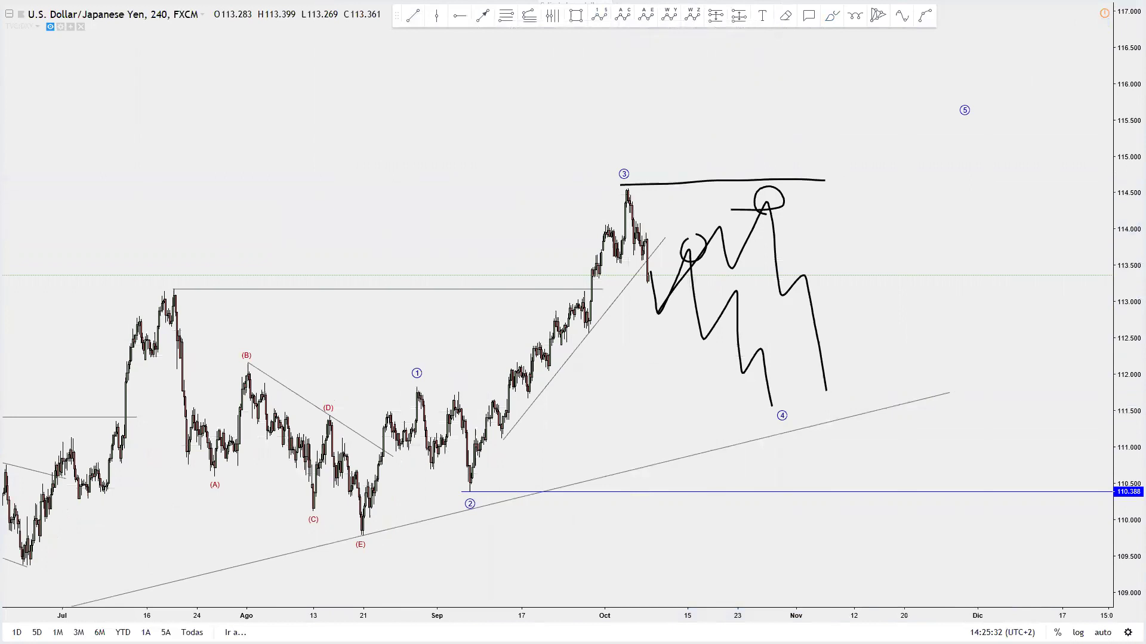
{"action": "right_click", "coordinate": [831, 231]}
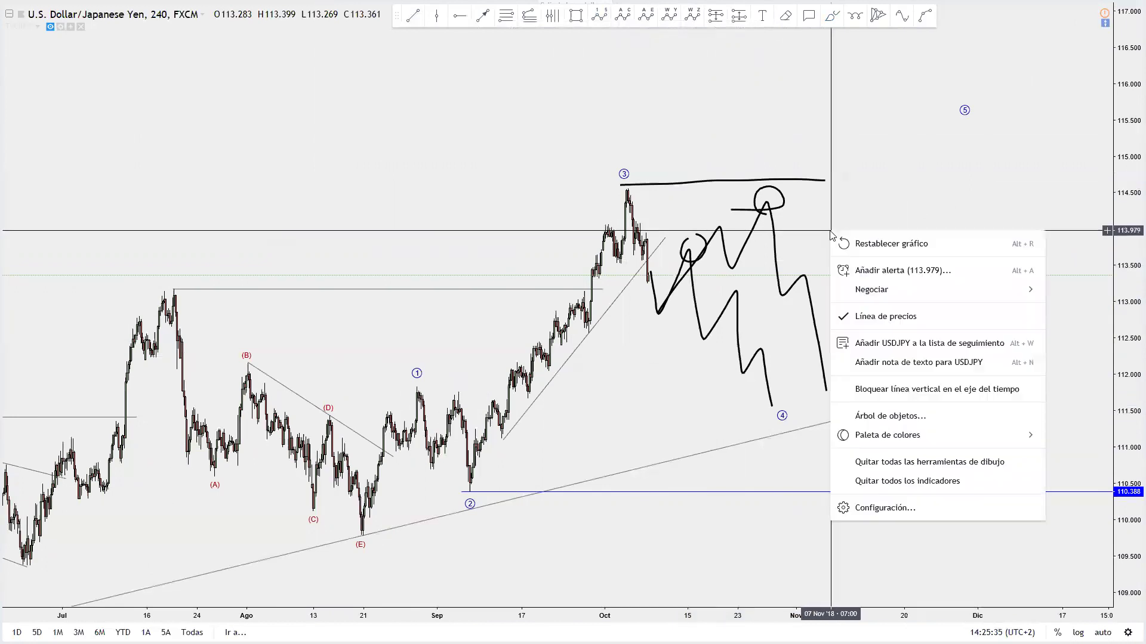
{"action": "left_click_drag", "start_coordinate": [829, 225], "coordinate": [832, 209]}
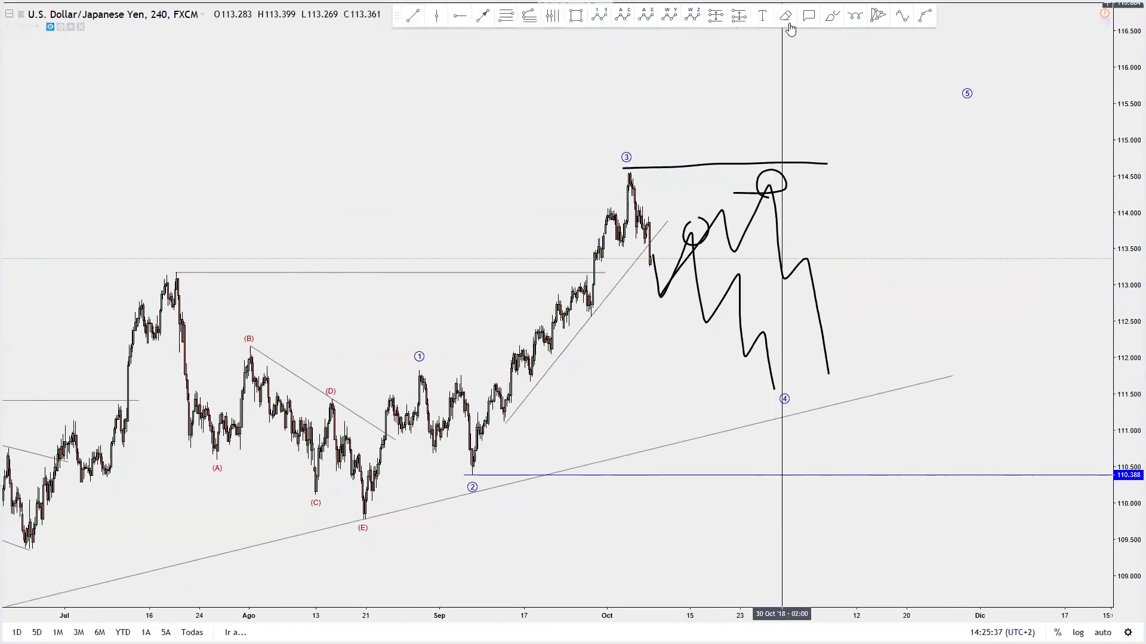
Erase all the freehand drawings: both projected wave 4 paths, the circles, and the lines marking the highs
{"action": "left_click", "coordinate": [774, 196]}
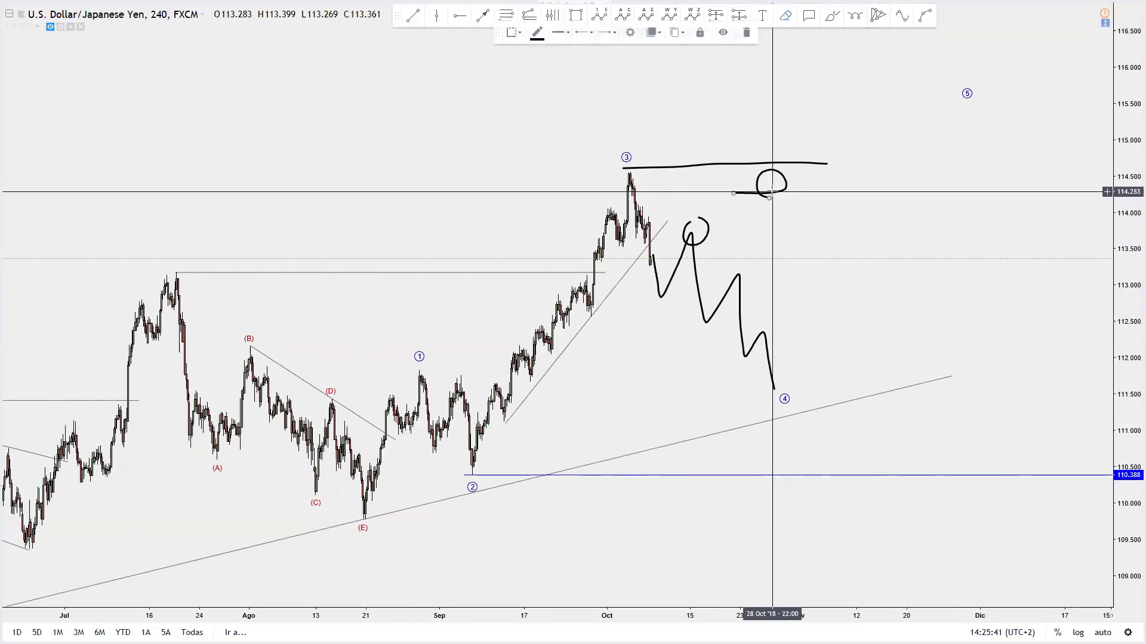
{"action": "left_click", "coordinate": [772, 192]}
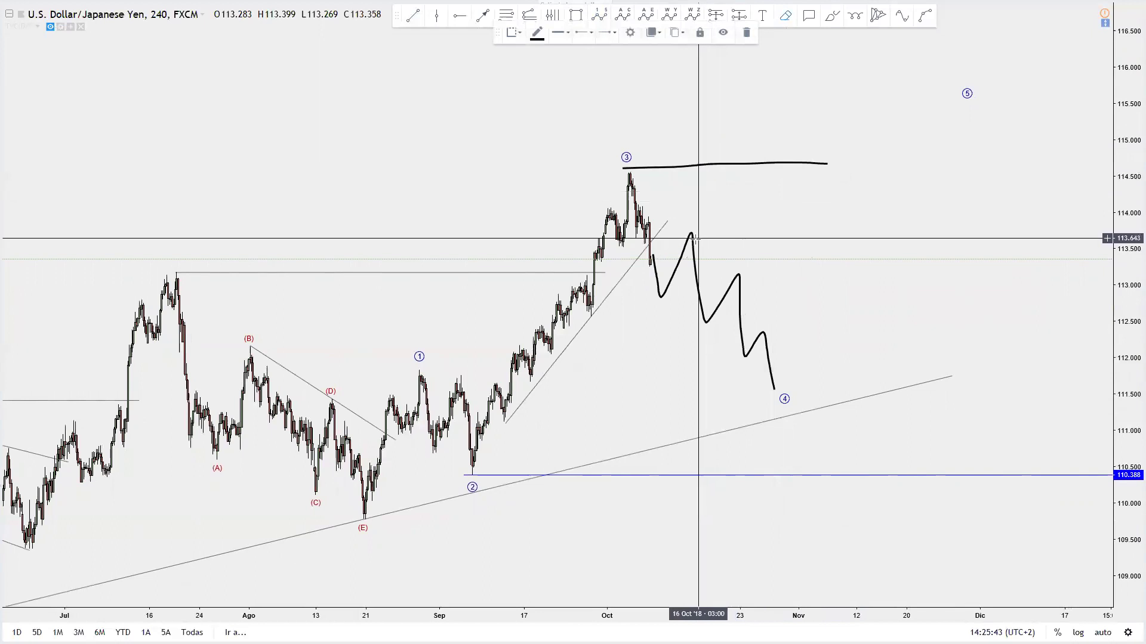
{"action": "left_click", "coordinate": [739, 217]}
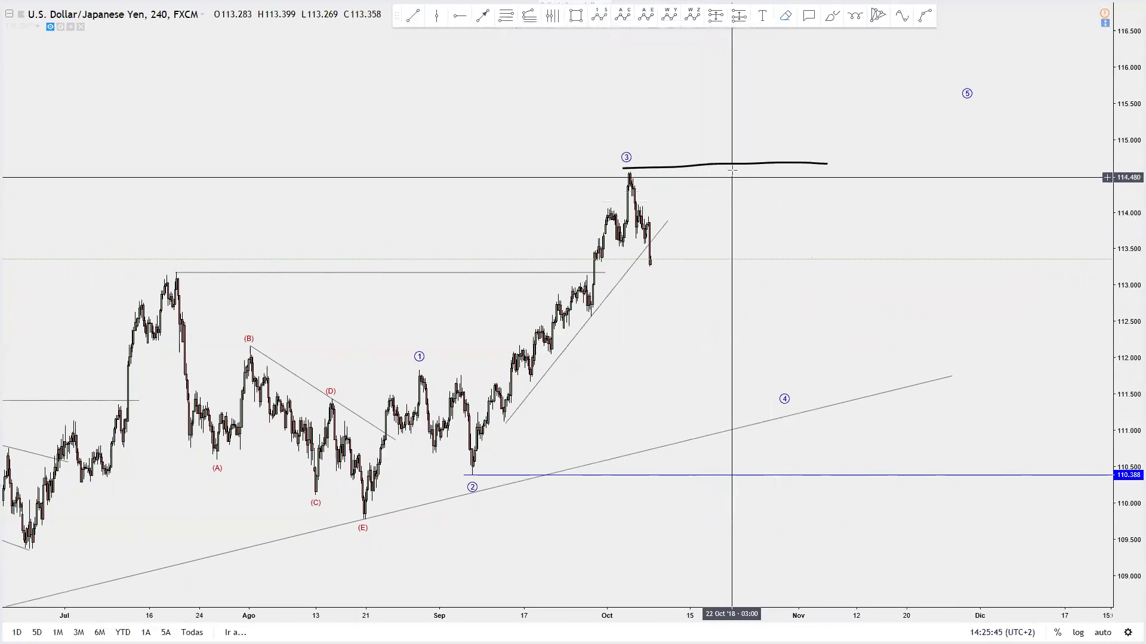
{"action": "left_click", "coordinate": [733, 165]}
{"action": "left_click", "coordinate": [746, 35]}
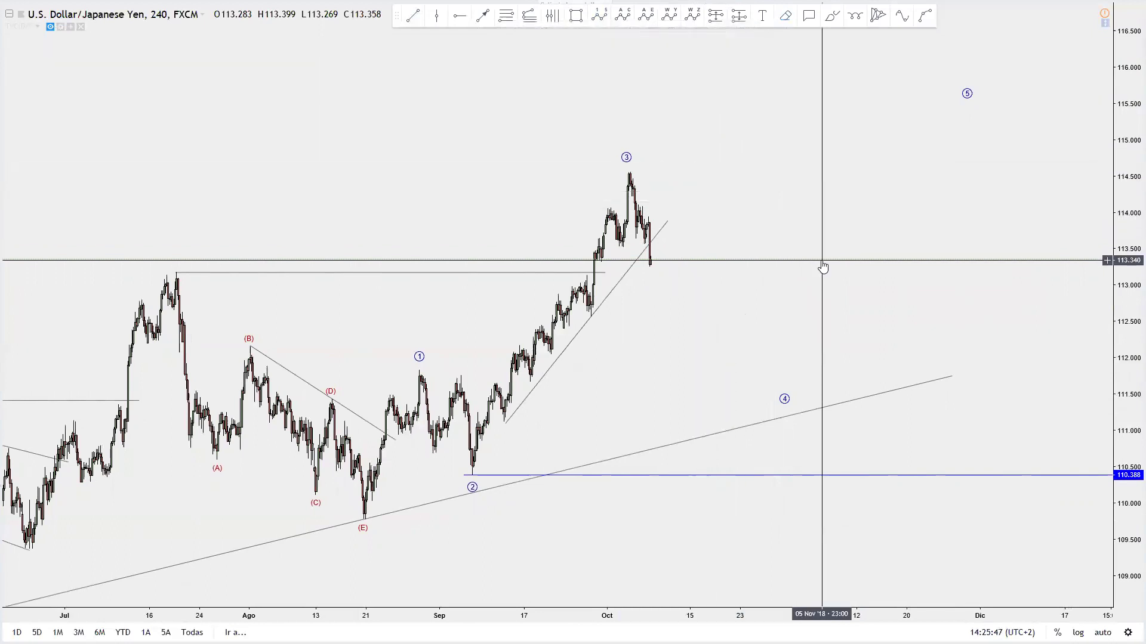
Draw a short horizontal trend line under the latest price low at about 113.25, from 5 October to 17 October
{"action": "left_click_drag", "start_coordinate": [822, 254], "coordinate": [821, 242]}
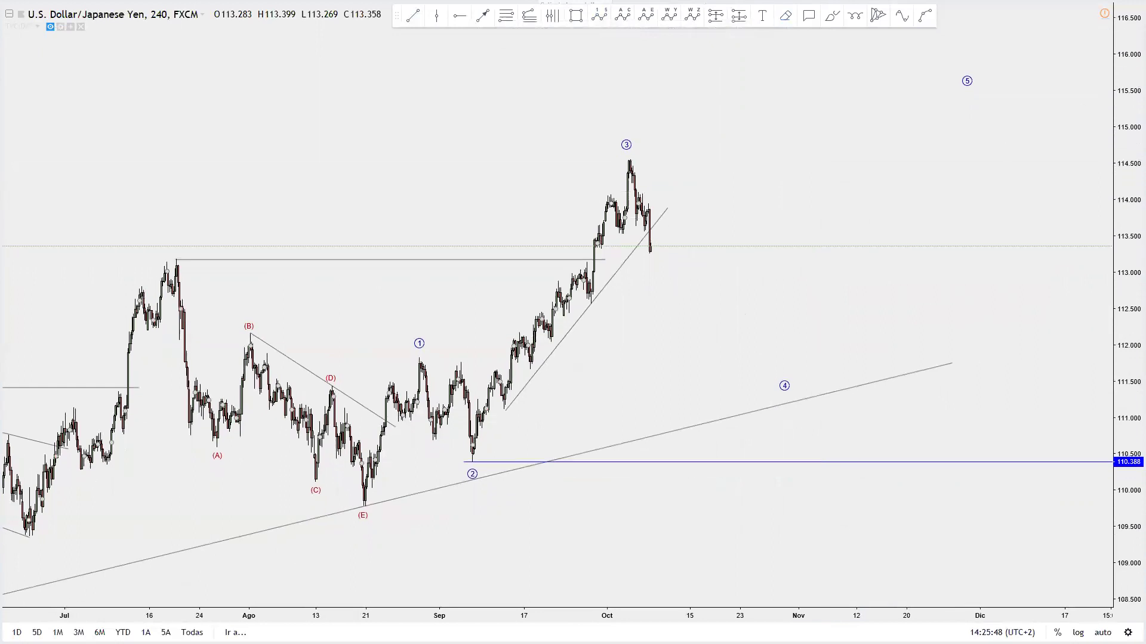
{"action": "left_click_drag", "start_coordinate": [796, 209], "coordinate": [808, 202]}
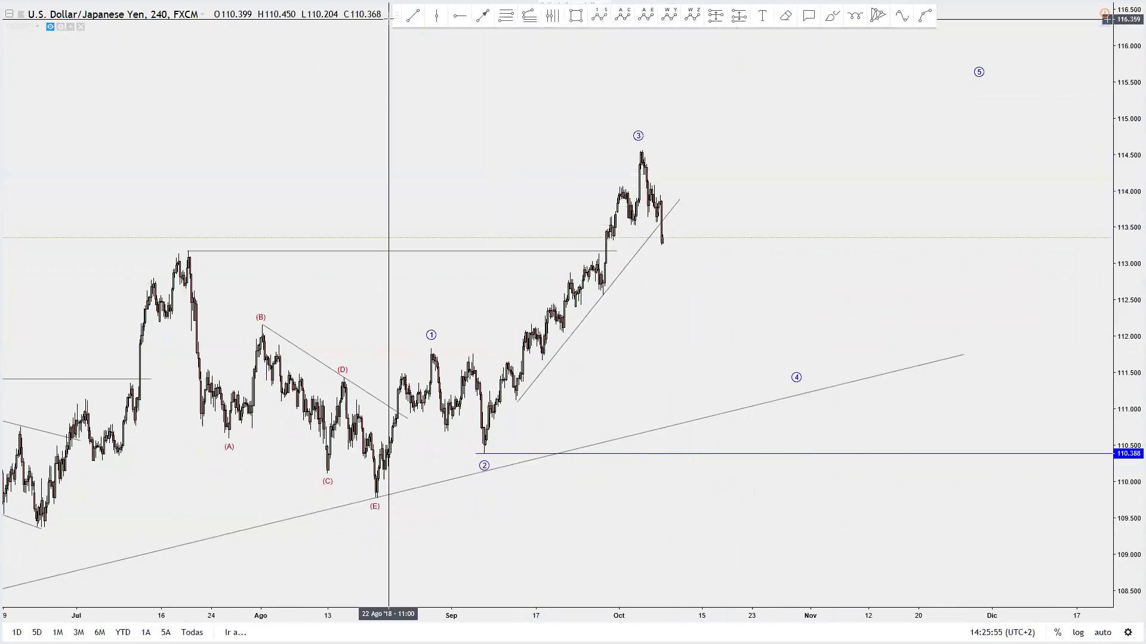
{"action": "left_click", "coordinate": [410, 22]}
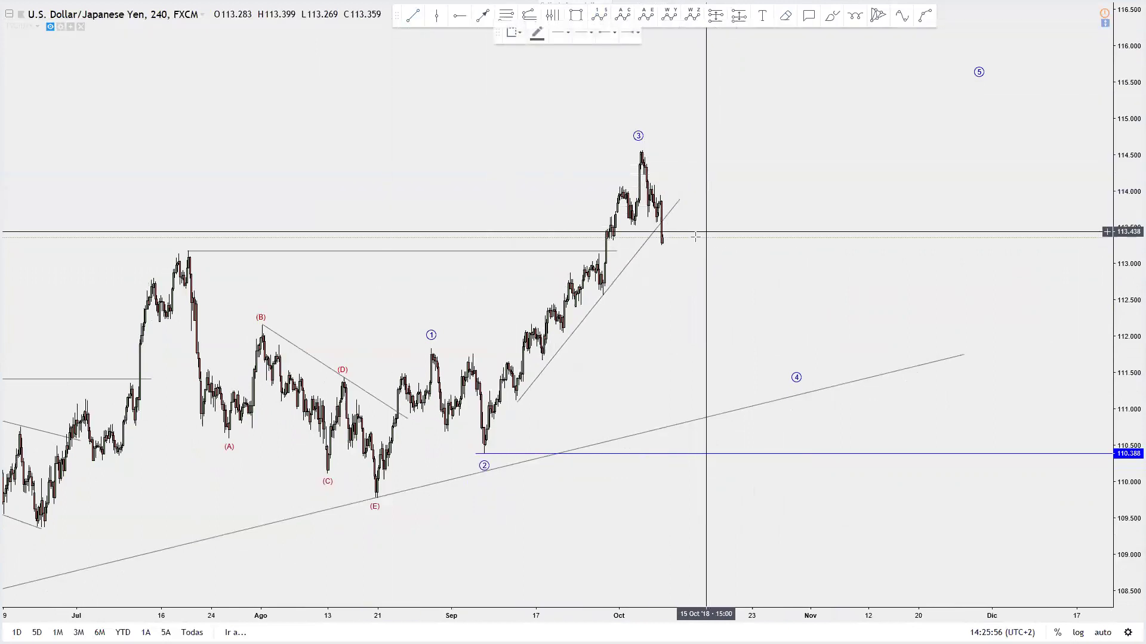
{"action": "left_click", "coordinate": [657, 246]}
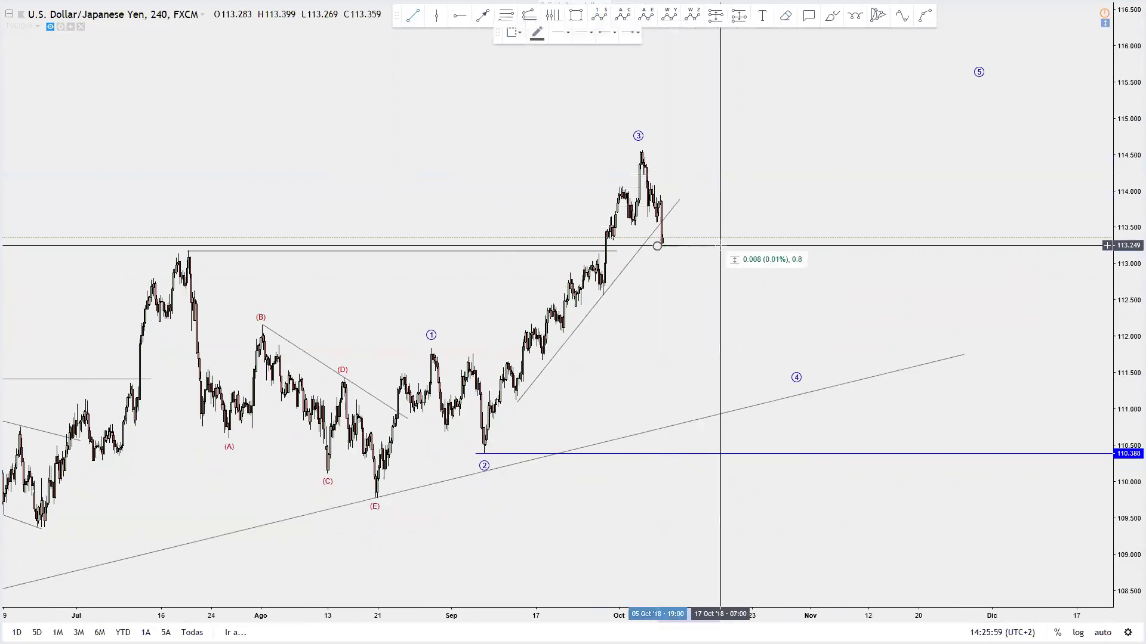
{"action": "left_click", "coordinate": [721, 245]}
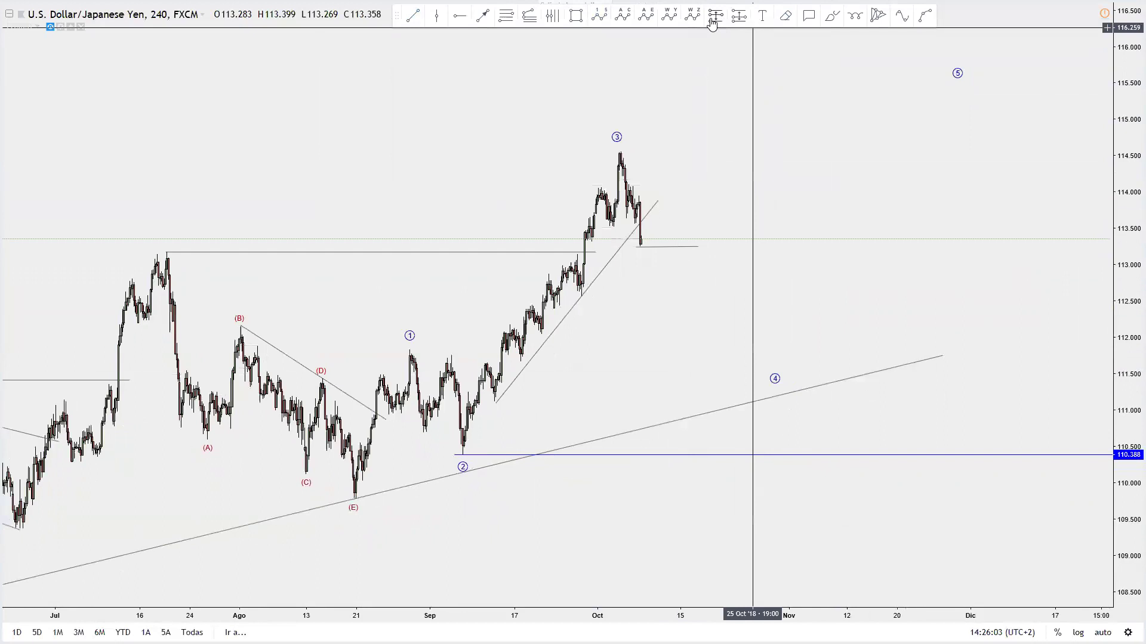
Draw a Fibonacci retracement from the wave (E) low level at 109.777 to the wave 3 high at 114.560
{"action": "left_click", "coordinate": [508, 19]}
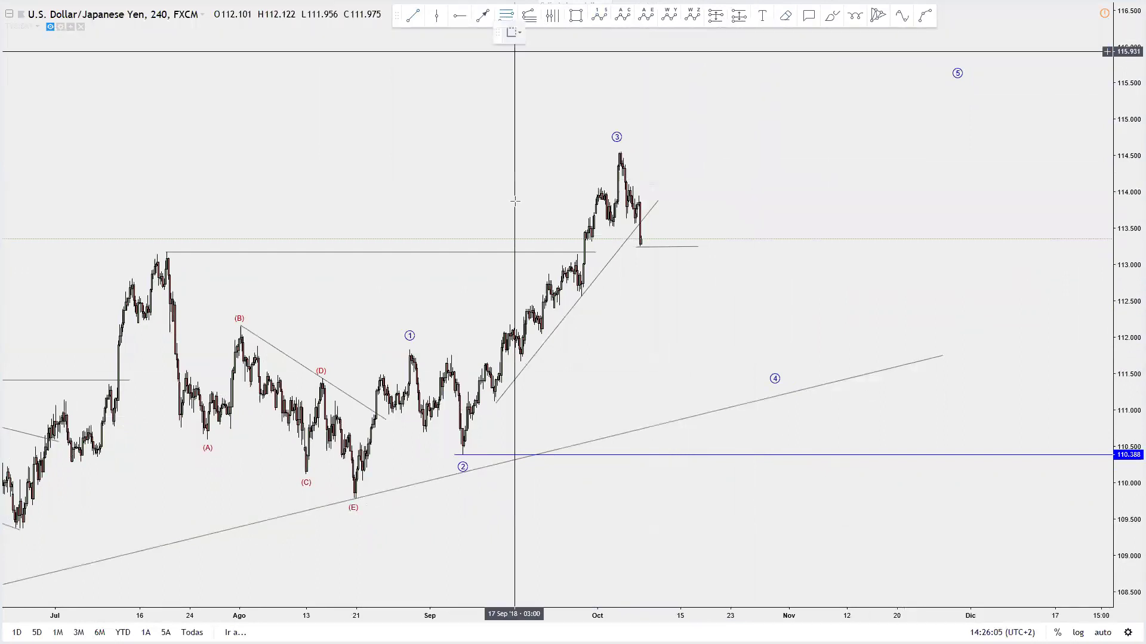
{"action": "left_click", "coordinate": [414, 498]}
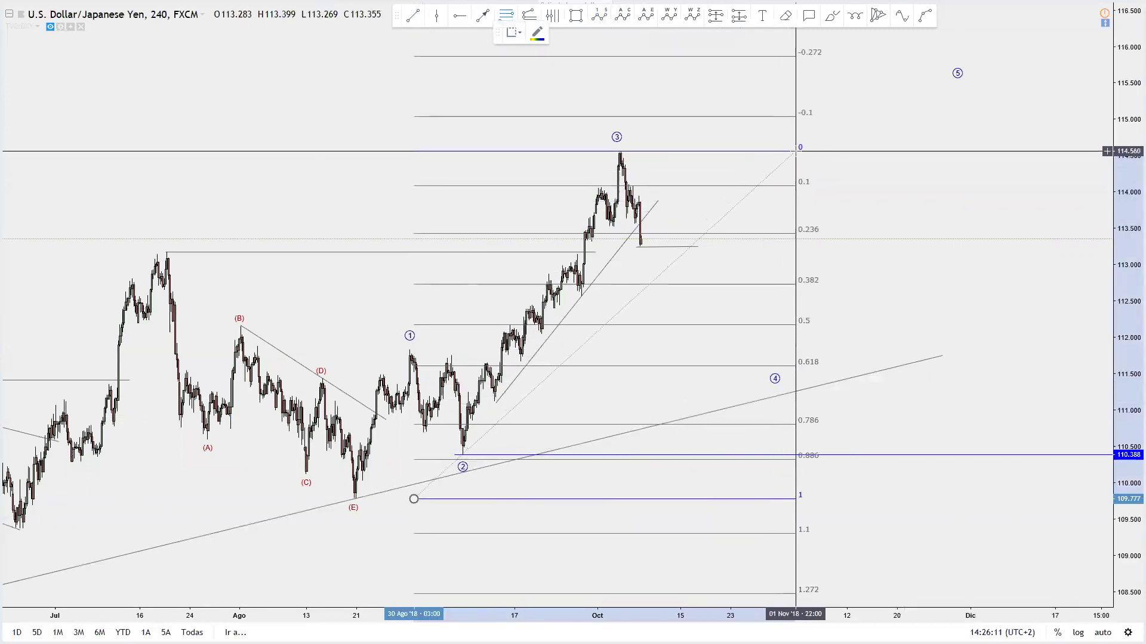
{"action": "left_click", "coordinate": [795, 152]}
{"action": "left_click_drag", "start_coordinate": [943, 294], "coordinate": [939, 292]}
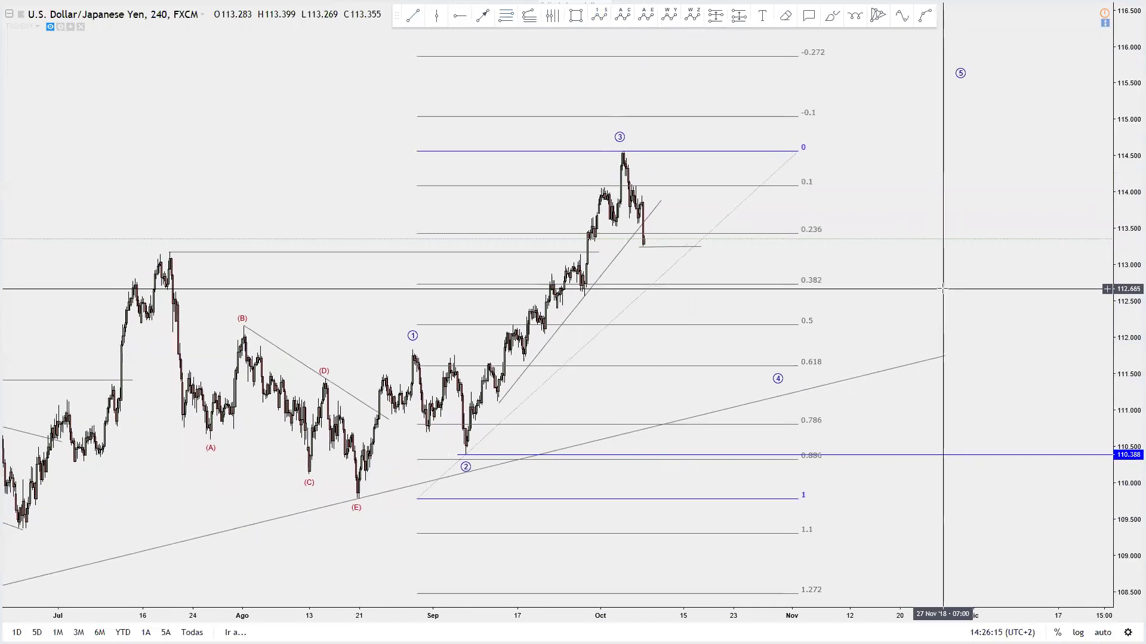
{"action": "left_click_drag", "start_coordinate": [1122, 322], "coordinate": [1122, 314]}
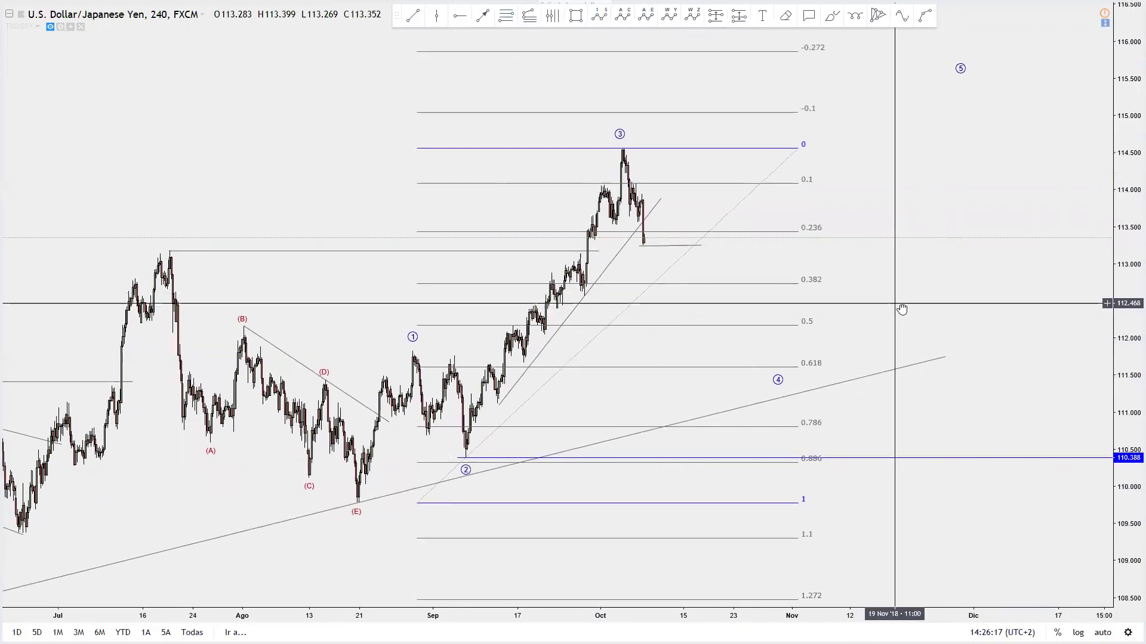
{"action": "left_click_drag", "start_coordinate": [900, 305], "coordinate": [910, 308]}
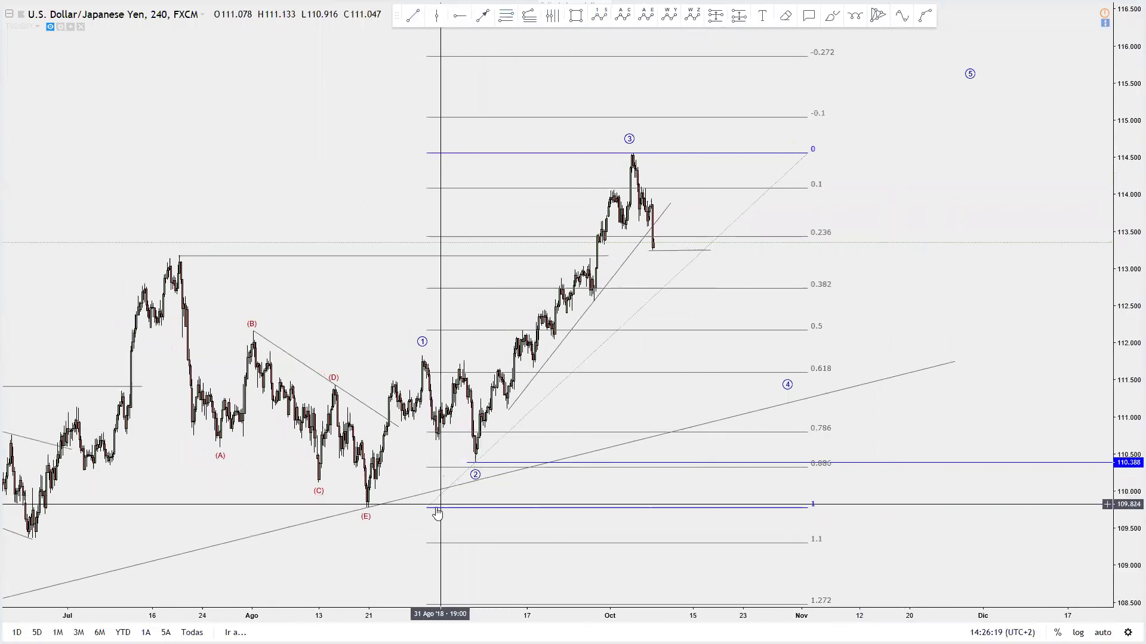
Move the Fibonacci retracement's starting anchor to the wave 2 low at about 110.39
{"action": "left_click_drag", "start_coordinate": [427, 508], "coordinate": [465, 520]}
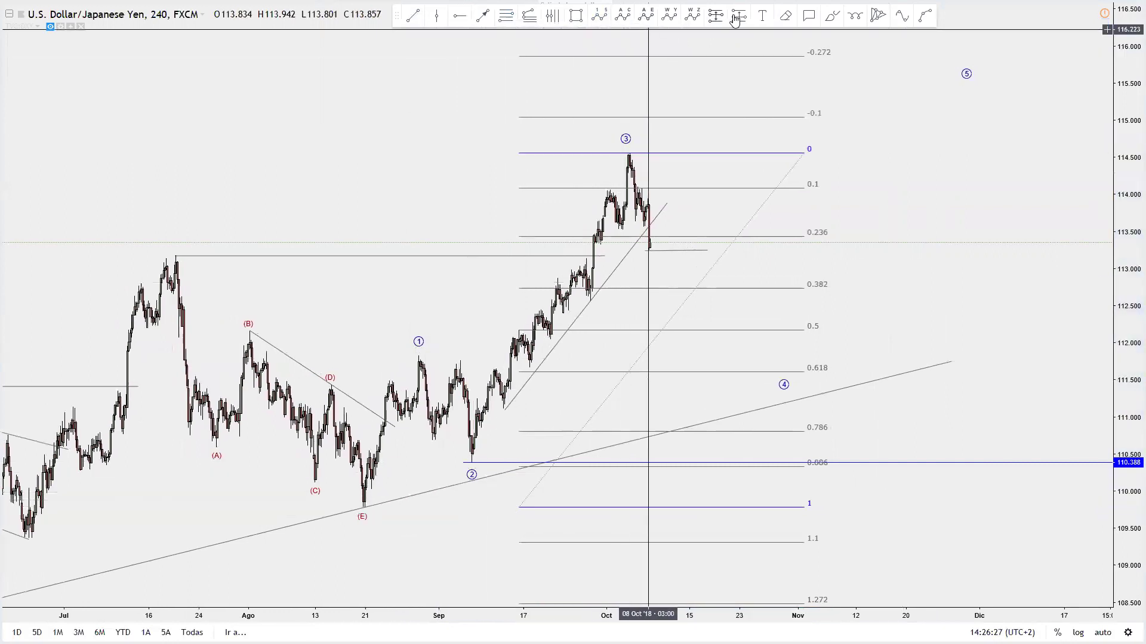
{"action": "left_click_drag", "start_coordinate": [520, 506], "coordinate": [517, 461]}
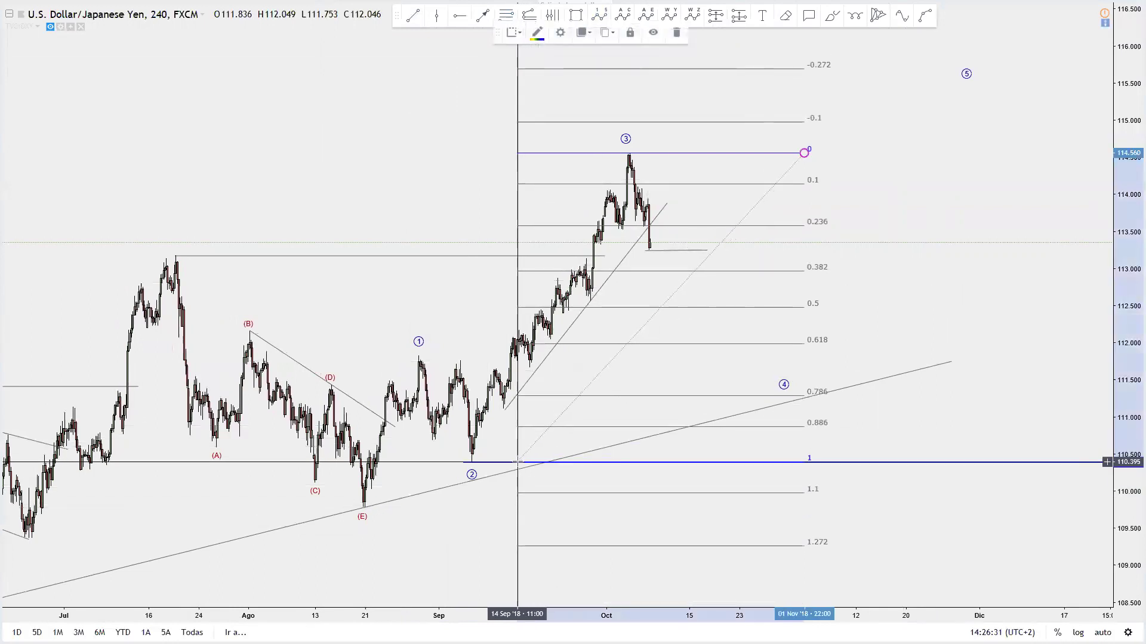
{"action": "left_click_drag", "start_coordinate": [383, 511], "coordinate": [476, 462]}
{"action": "left_click_drag", "start_coordinate": [970, 288], "coordinate": [967, 289]}
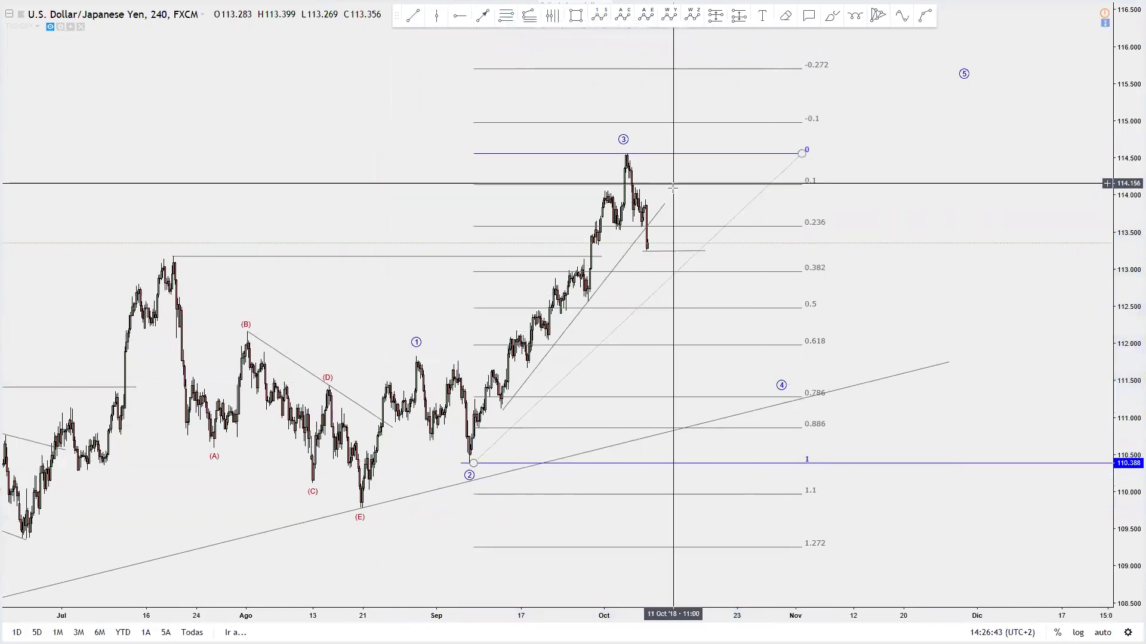
Draw a rectangle between the 0.1 and 0.236 retracement levels, from 114.140 to 113.585 and from 10 to 22 October
{"action": "left_click", "coordinate": [575, 16]}
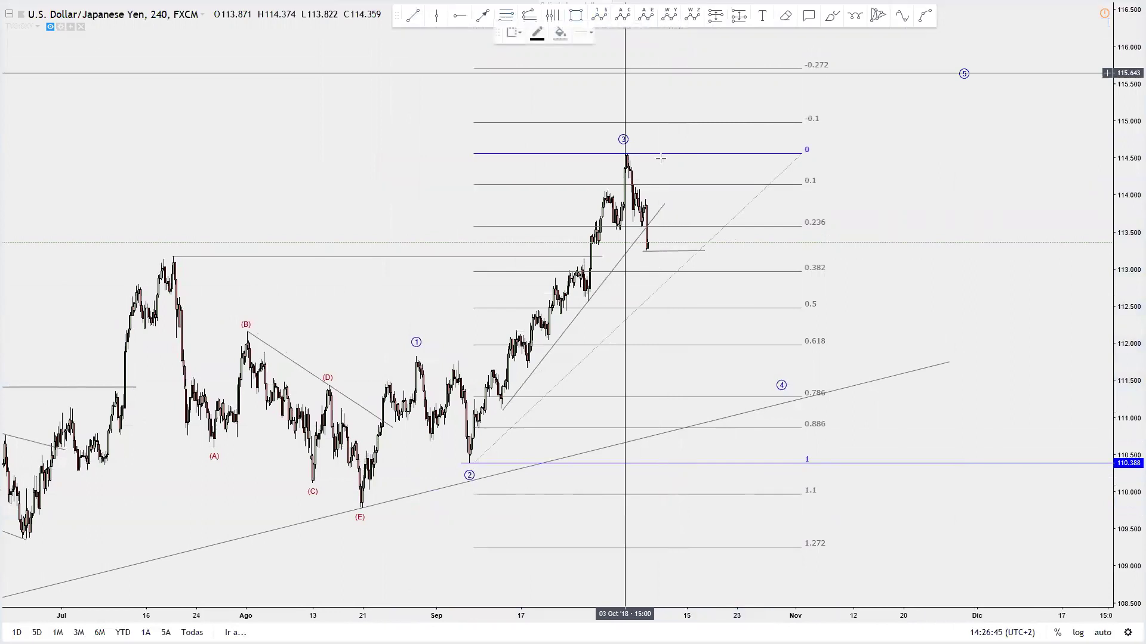
{"action": "left_click", "coordinate": [659, 185]}
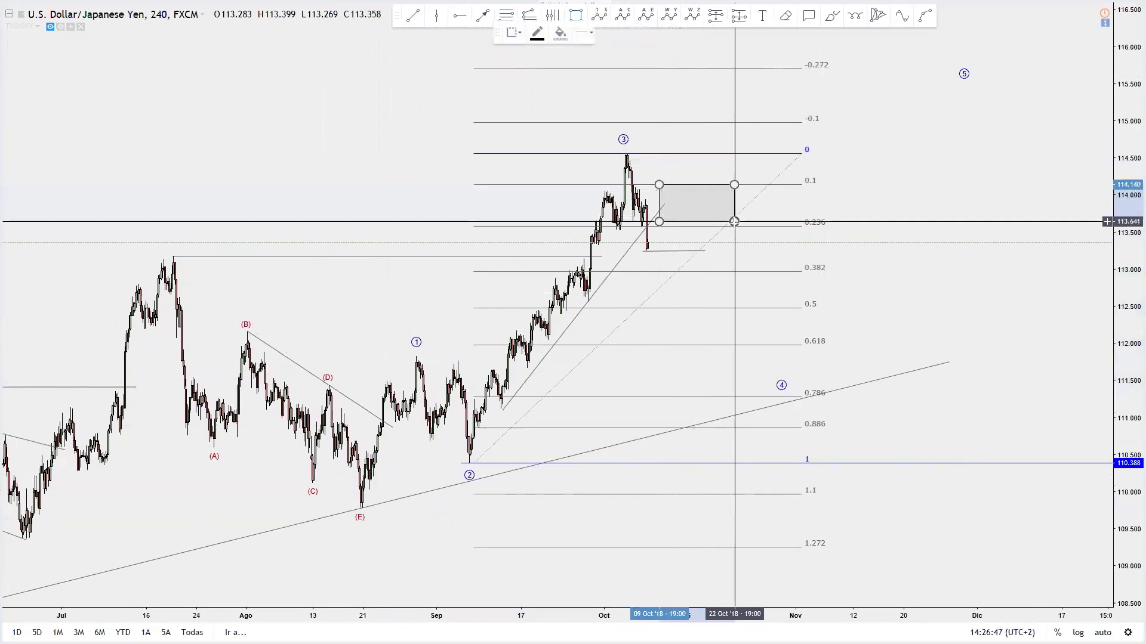
{"action": "left_click", "coordinate": [732, 226]}
{"action": "left_click_drag", "start_coordinate": [659, 185], "coordinate": [665, 185]}
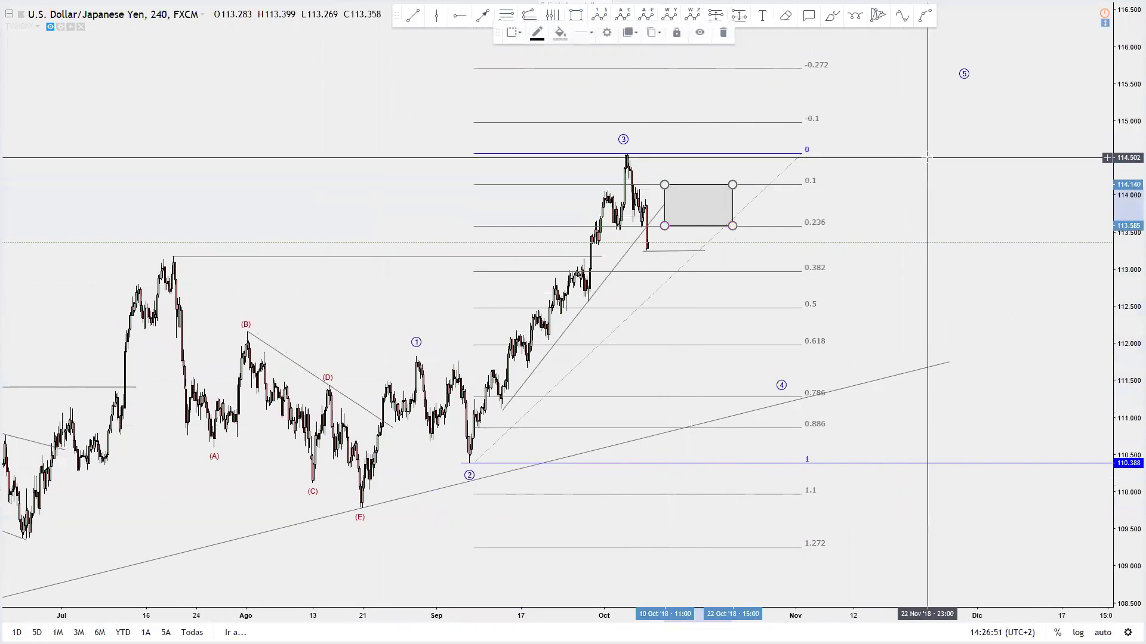
{"action": "left_click_drag", "start_coordinate": [929, 157], "coordinate": [927, 159]}
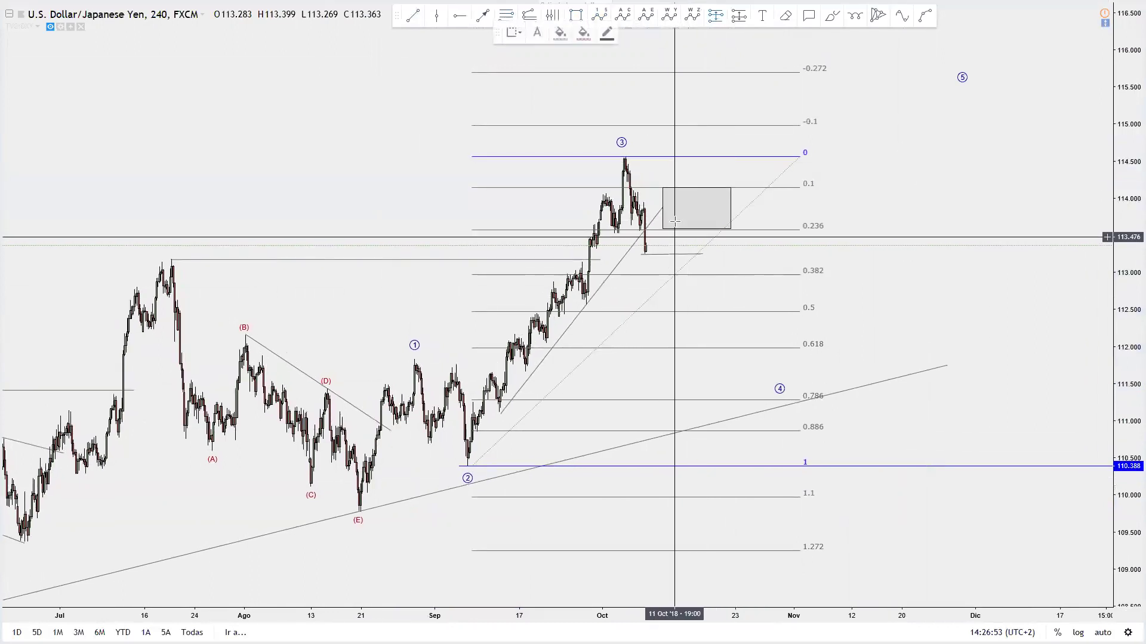
Place a short position with its entry at 114.135 and its stop at 114.649, just above the wave 3 high
{"action": "left_click", "coordinate": [676, 188]}
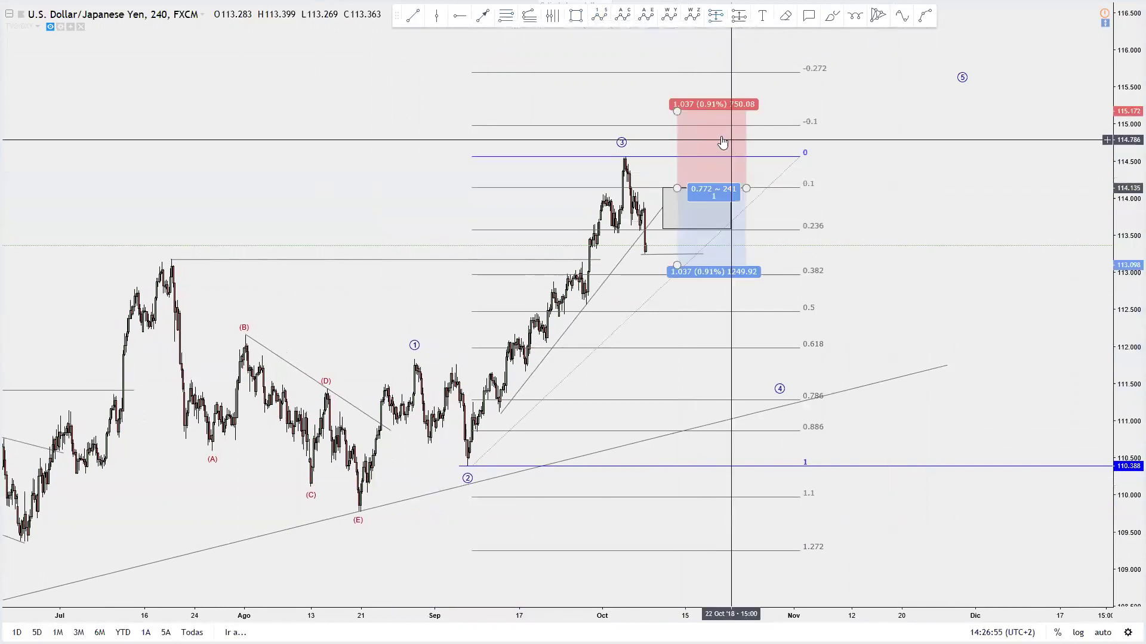
{"action": "left_click_drag", "start_coordinate": [676, 112], "coordinate": [660, 153]}
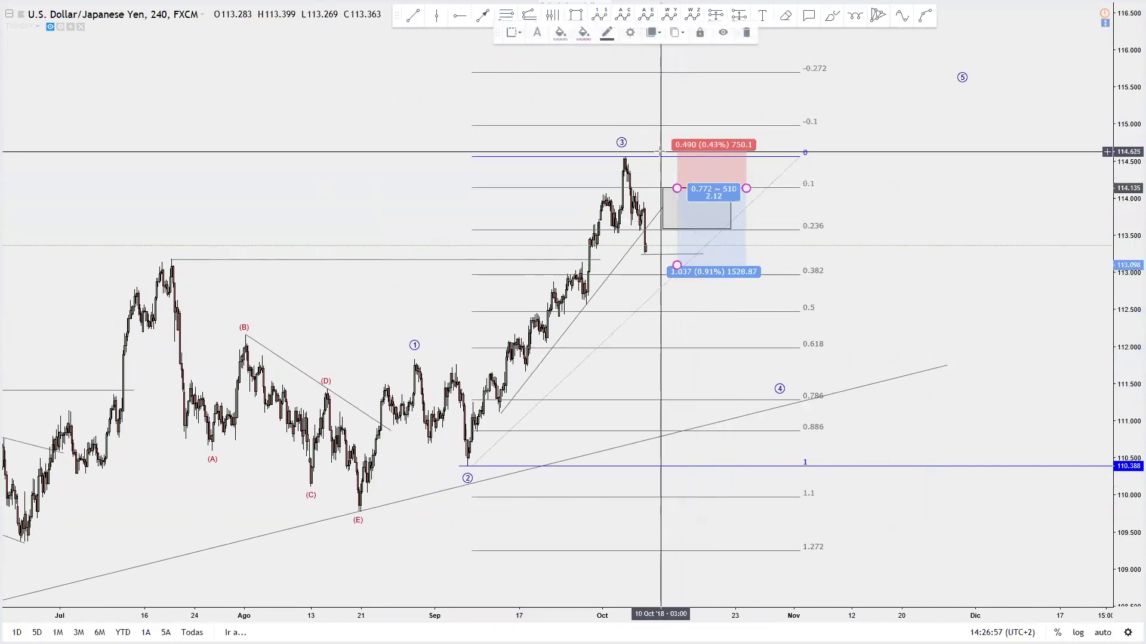
{"action": "left_click", "coordinate": [926, 141]}
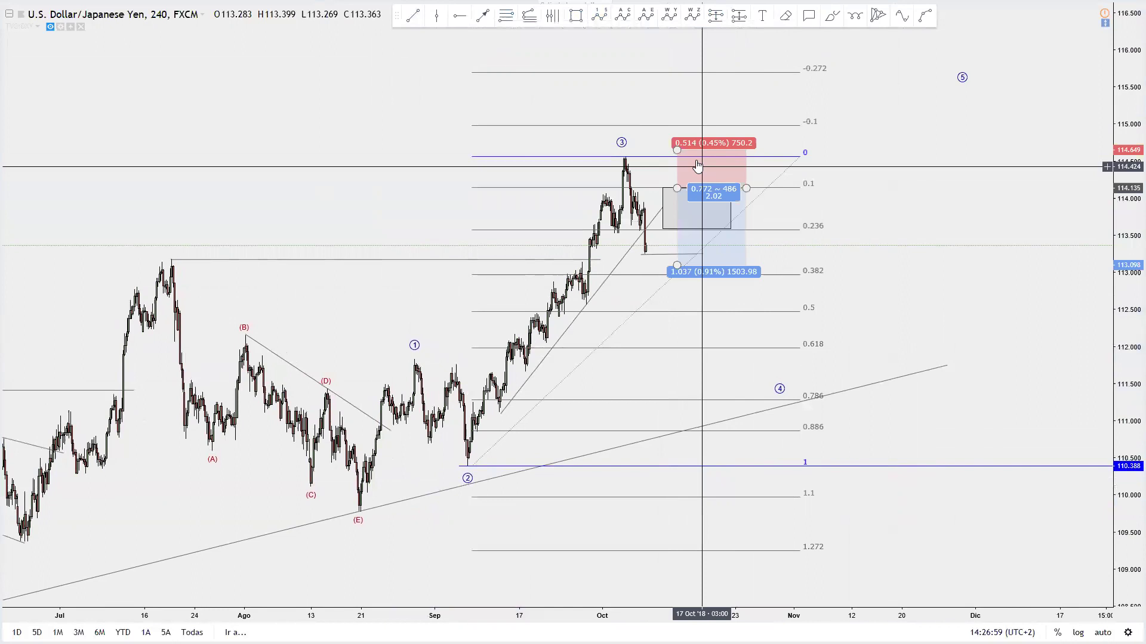
Extend the short position's target down to 111.305, near the 0.786 retracement level
{"action": "left_click_drag", "start_coordinate": [678, 266], "coordinate": [788, 315]}
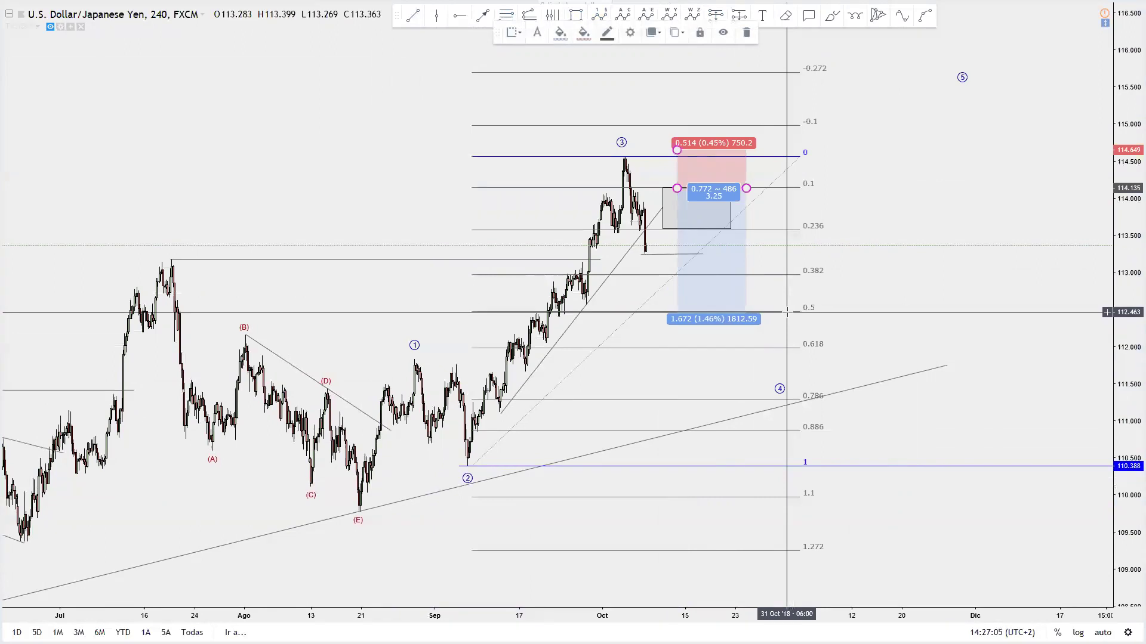
{"action": "left_click_drag", "start_coordinate": [787, 312], "coordinate": [780, 398]}
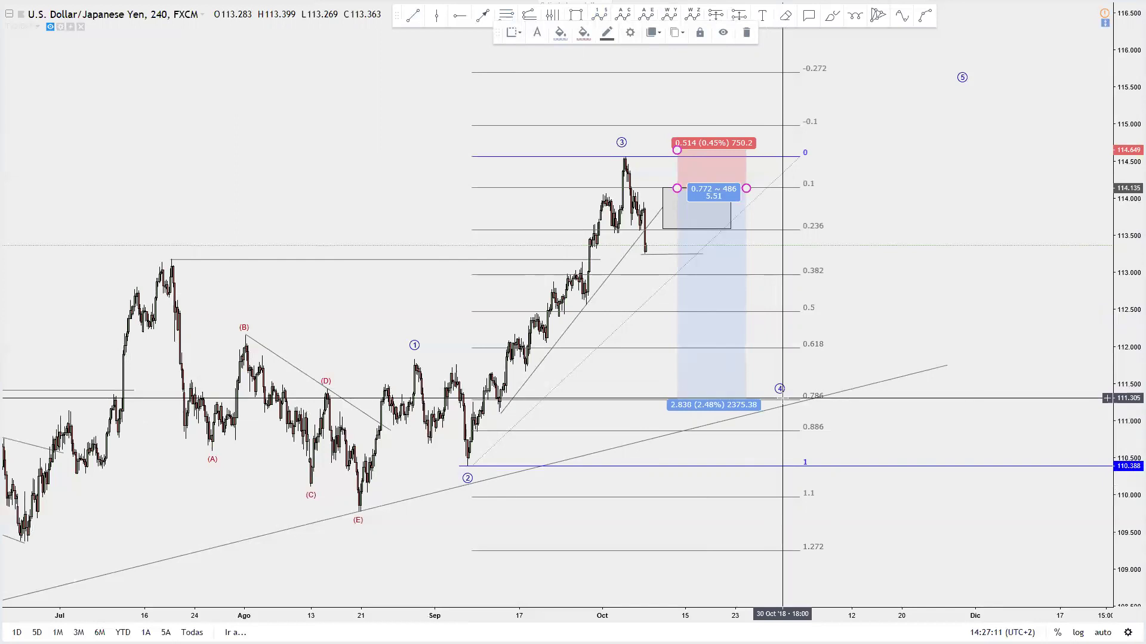
{"action": "right_click", "coordinate": [931, 287]}
{"action": "left_click_drag", "start_coordinate": [902, 282], "coordinate": [914, 281]}
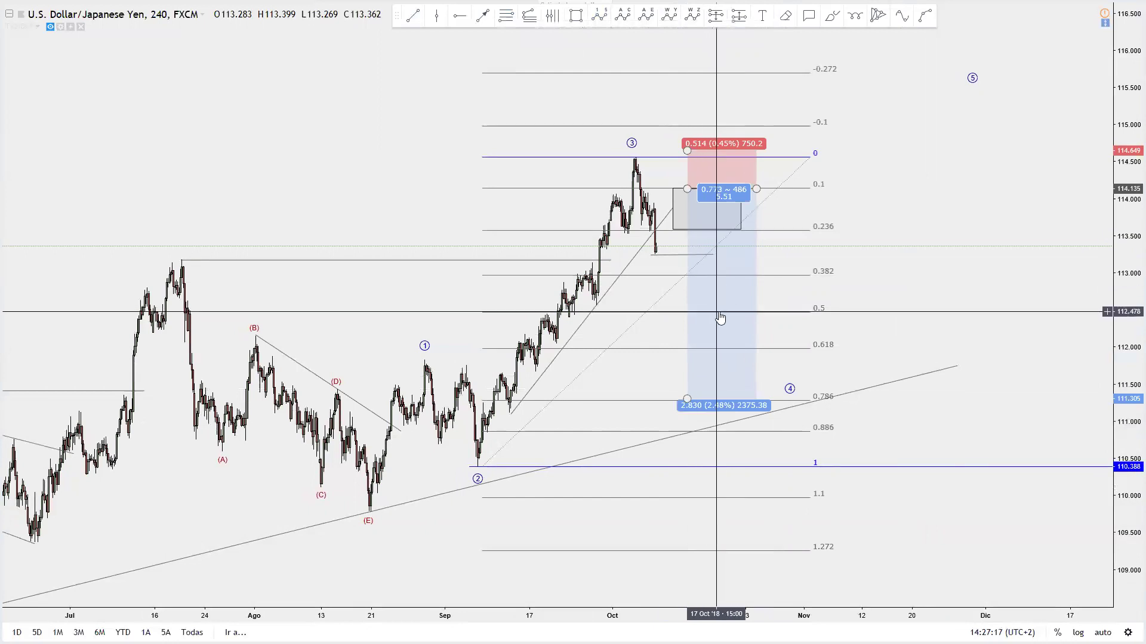
Align the shaded rectangle's lower edge with the 0.236 retracement level at about 113.58
{"action": "left_click", "coordinate": [688, 212]}
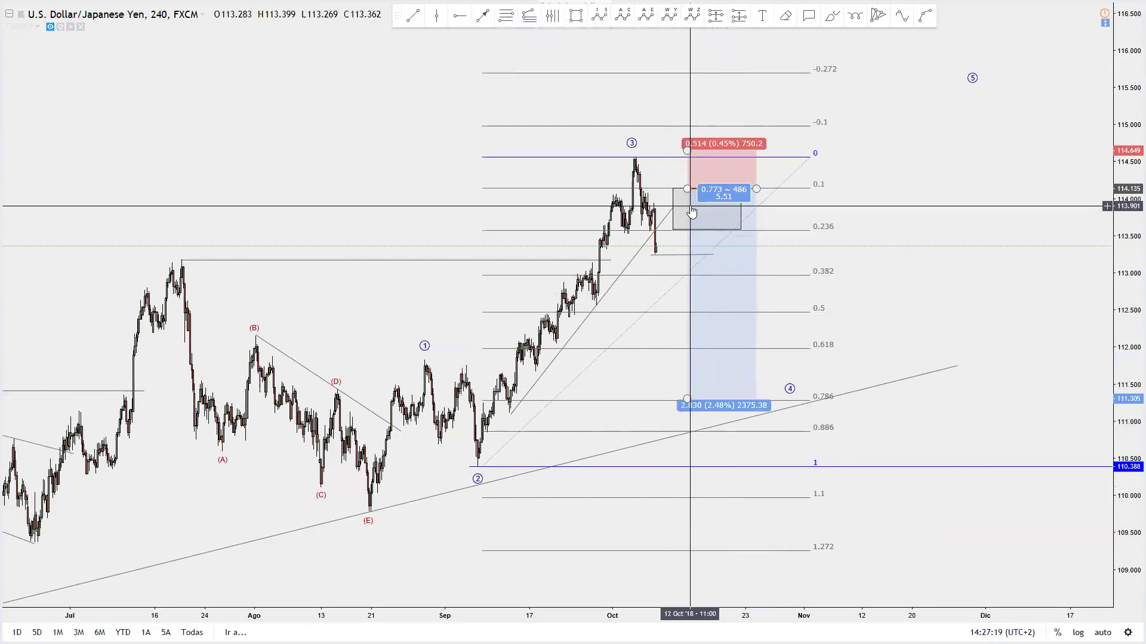
{"action": "left_click_drag", "start_coordinate": [673, 230], "coordinate": [673, 231]}
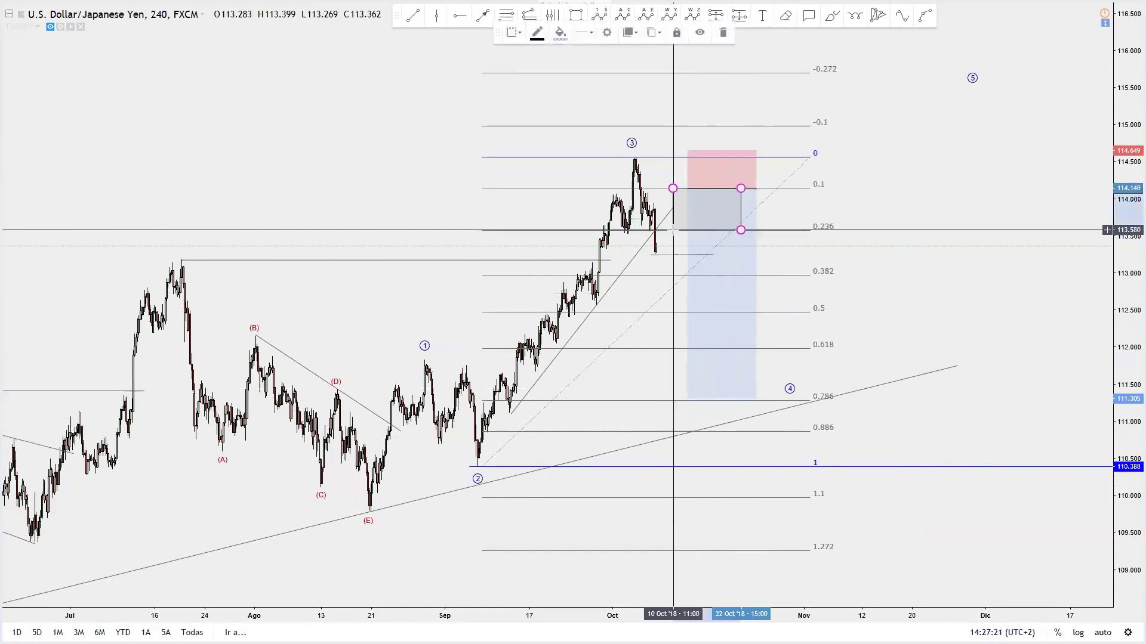
{"action": "left_click_drag", "start_coordinate": [946, 202], "coordinate": [925, 198]}
Set the short position's target to 112.018 near the 0.618 level and narrow its box to fit within the rectangle's width
{"action": "left_click_drag", "start_coordinate": [666, 393], "coordinate": [674, 341]}
{"action": "left_click_drag", "start_coordinate": [735, 187], "coordinate": [712, 190]}
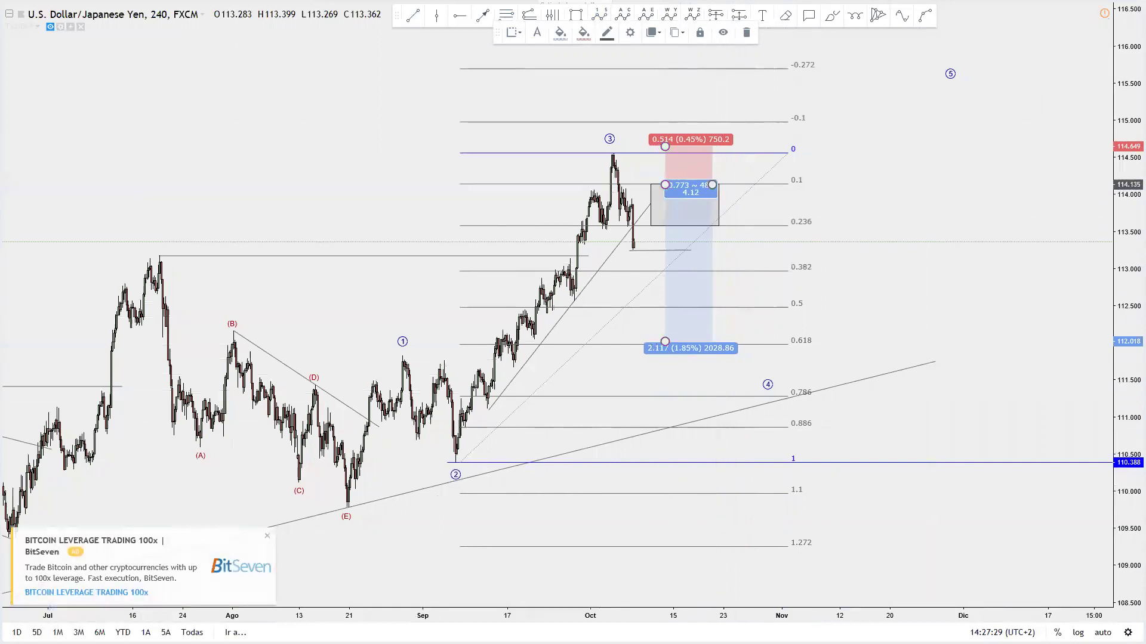
{"action": "left_click", "coordinate": [268, 536]}
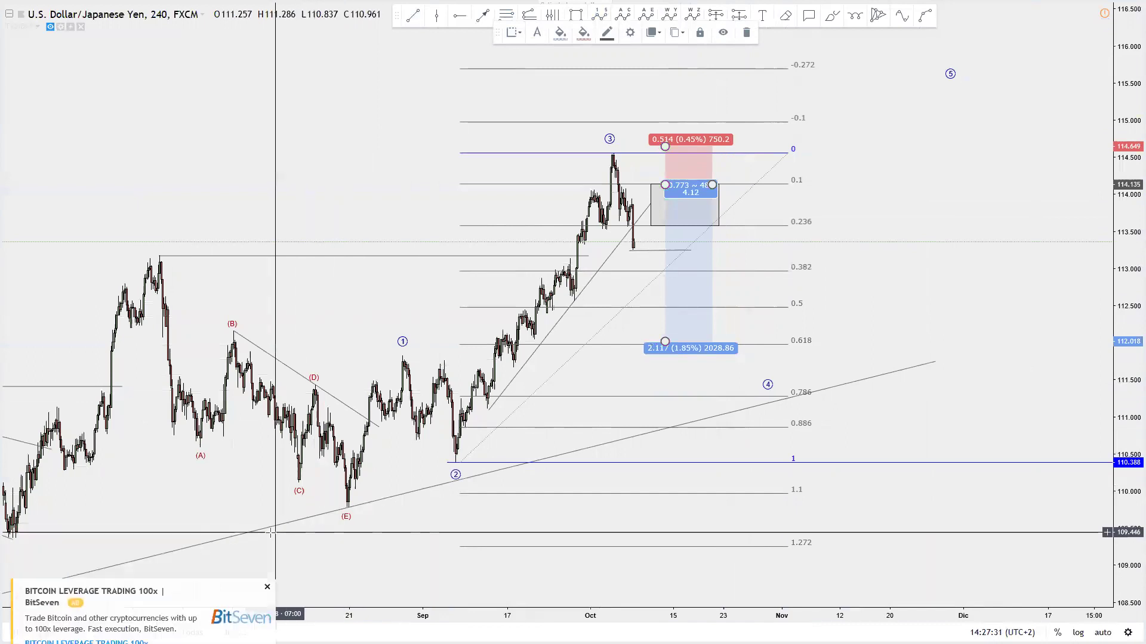
{"action": "left_click_drag", "start_coordinate": [270, 504], "coordinate": [274, 514]}
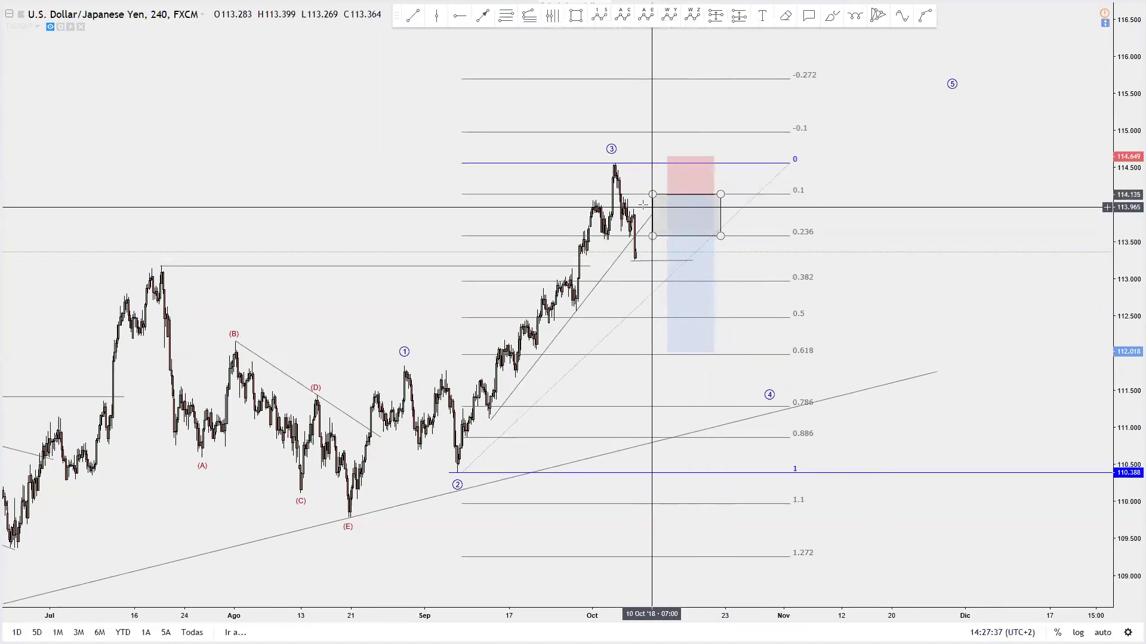
Delete the large Fibonacci retracement and draw a new one from the wave 3 high at 114.551 down to the recent low at 113.241
{"action": "left_click", "coordinate": [760, 193]}
{"action": "left_click", "coordinate": [678, 34]}
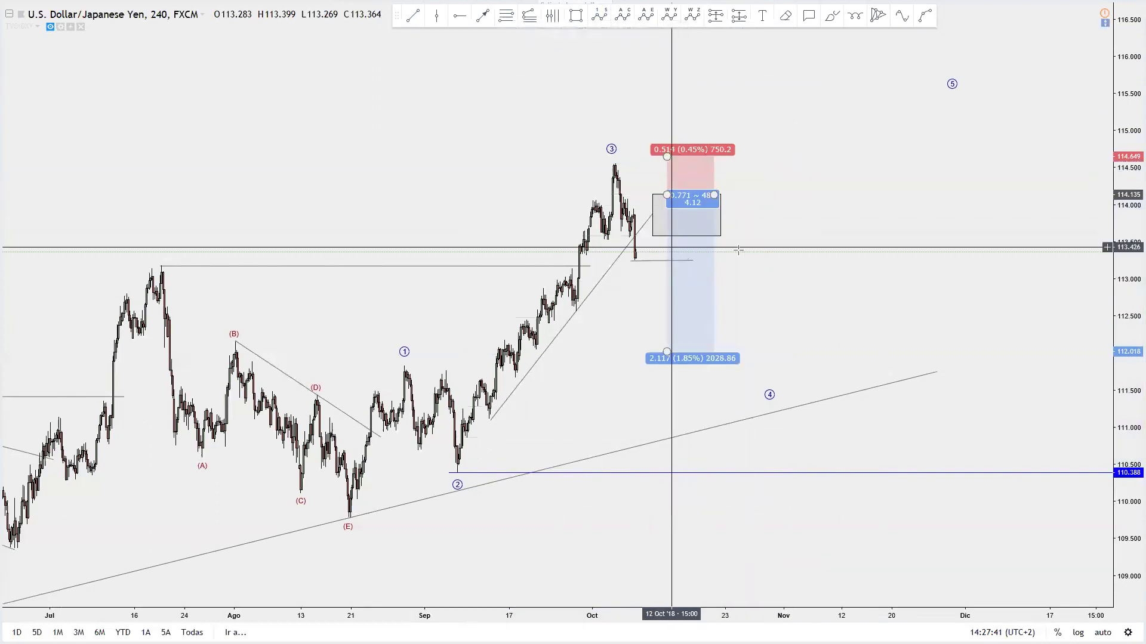
{"action": "left_click", "coordinate": [506, 15]}
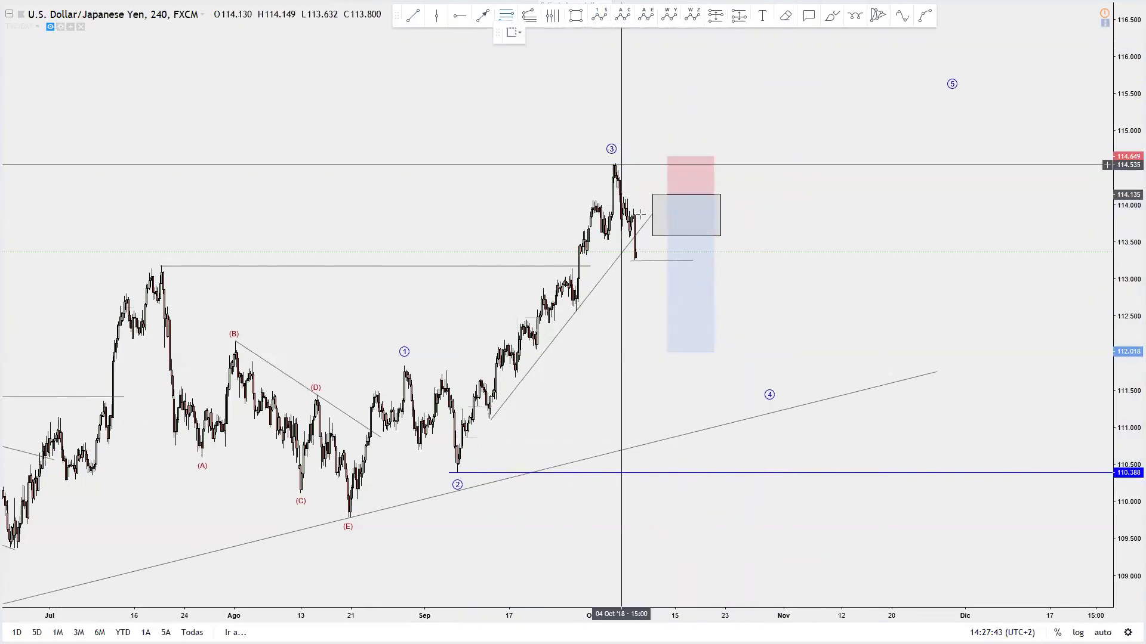
{"action": "left_click", "coordinate": [623, 163]}
{"action": "left_click", "coordinate": [664, 252]}
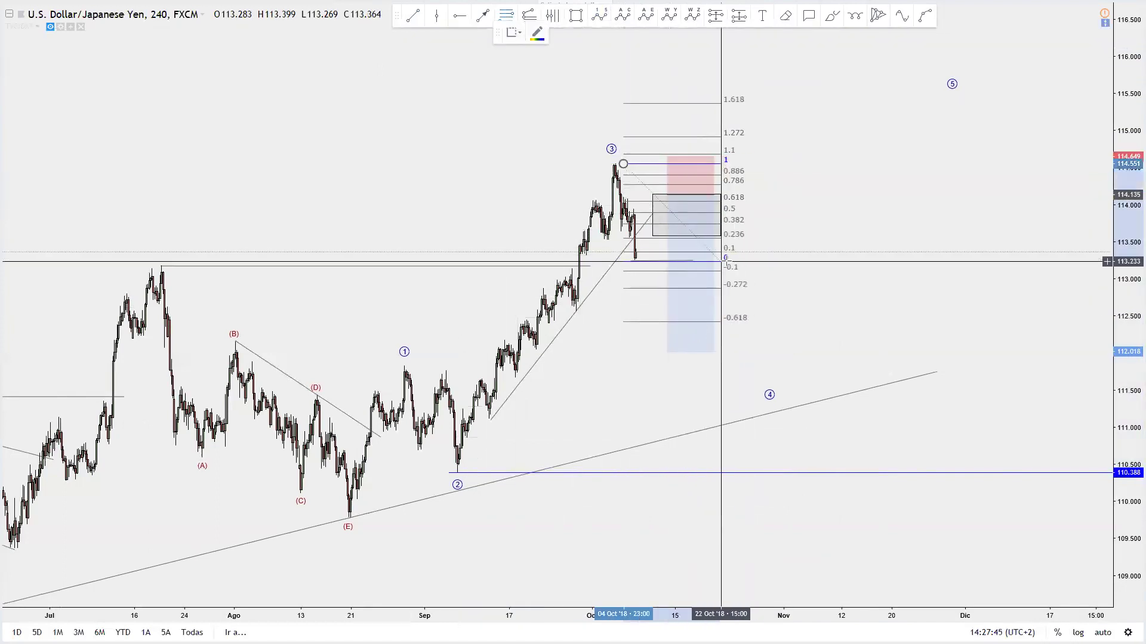
{"action": "left_click", "coordinate": [741, 261]}
{"action": "left_click", "coordinate": [852, 208]}
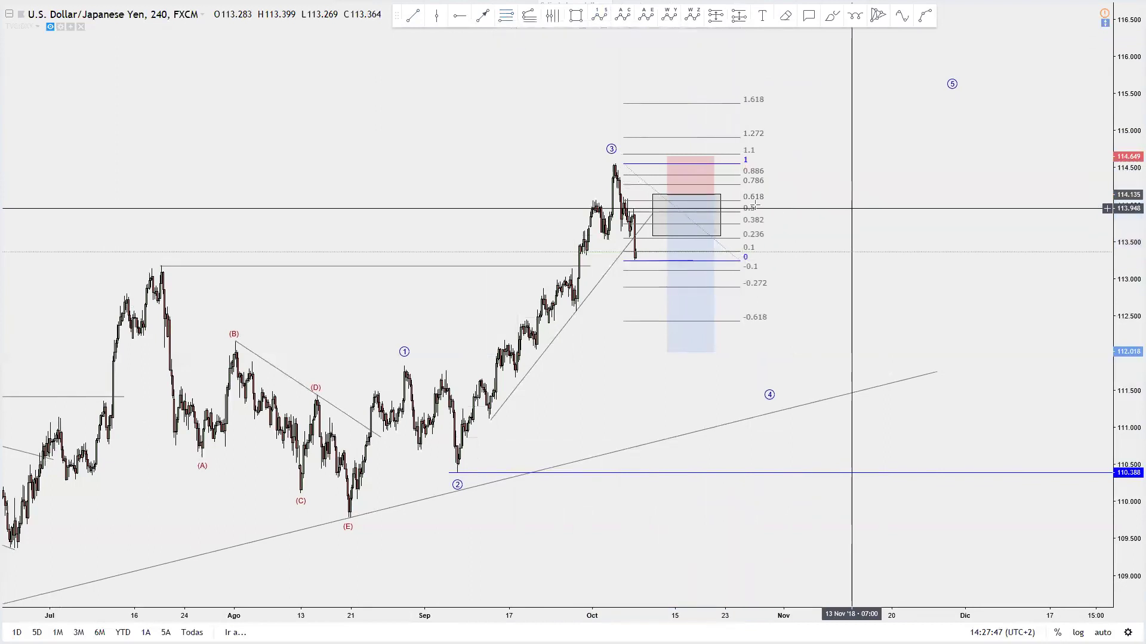
Resize the shaded entry rectangle to span the 0.5 to 0.886 retracement levels, from about 113.89 to 114.40
{"action": "left_click_drag", "start_coordinate": [721, 194], "coordinate": [718, 174]}
{"action": "left_click_drag", "start_coordinate": [652, 235], "coordinate": [660, 213]}
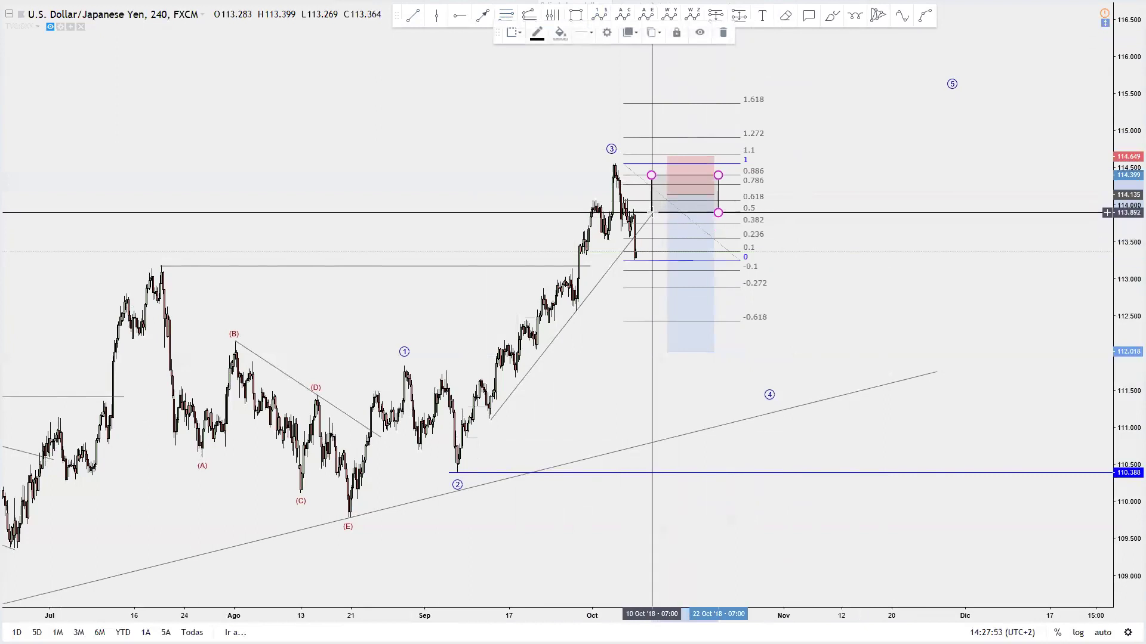
Reposition the short position with its entry at 113.902, stop at 114.608 and target at 112.431 near the -0.618 level
{"action": "left_click_drag", "start_coordinate": [679, 224], "coordinate": [682, 233]}
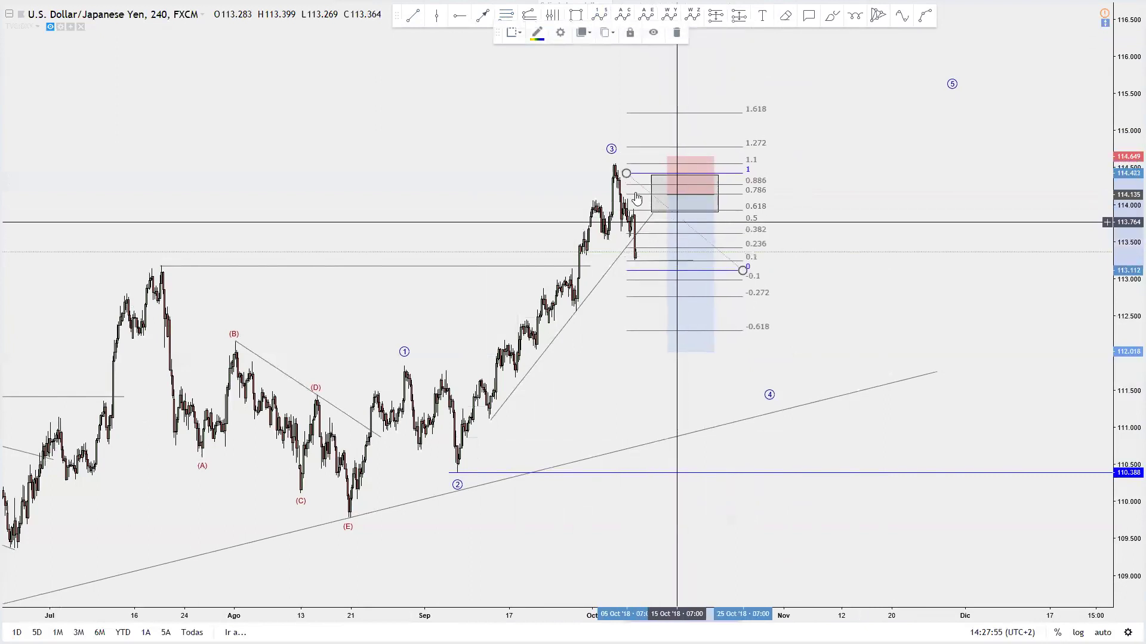
{"action": "key", "text": "ctrl+z"}
{"action": "left_click", "coordinate": [705, 206]}
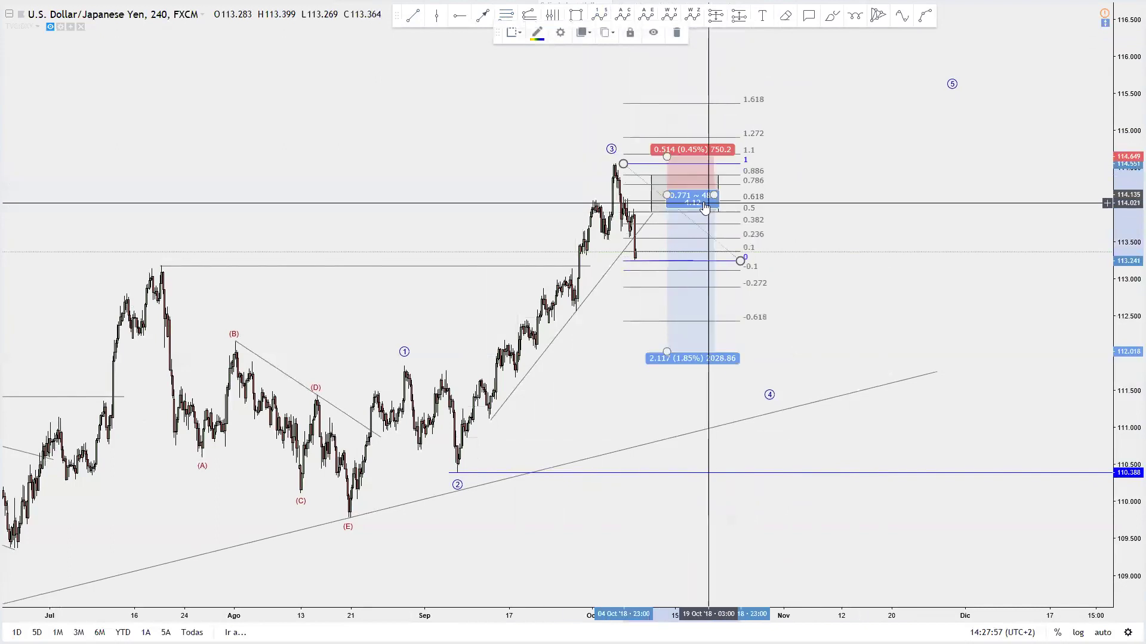
{"action": "left_click_drag", "start_coordinate": [684, 233], "coordinate": [687, 236]}
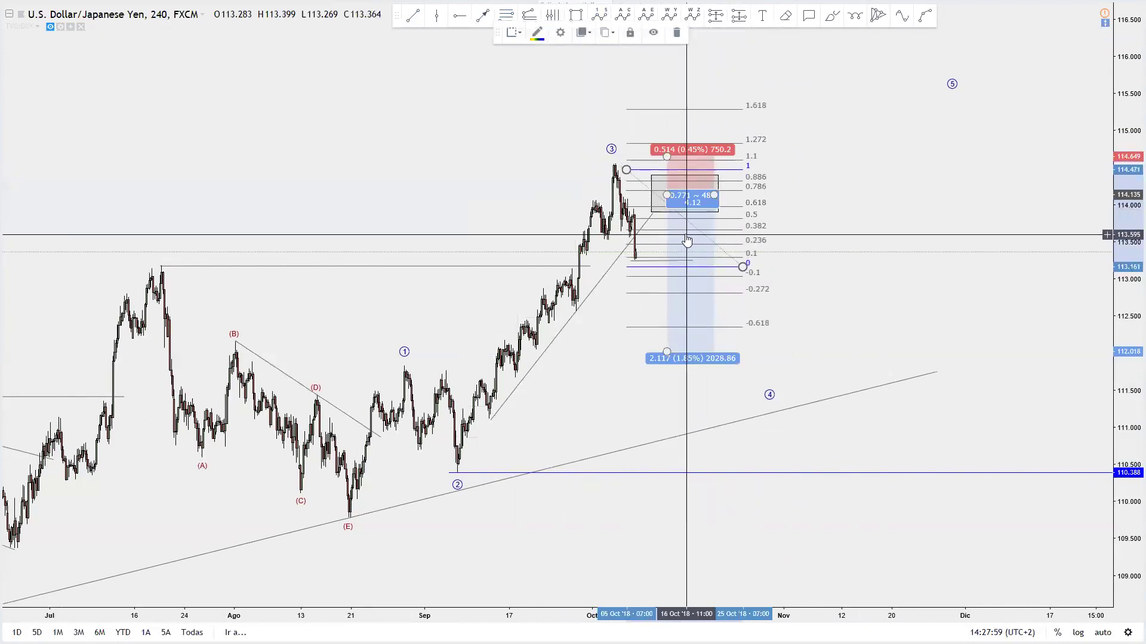
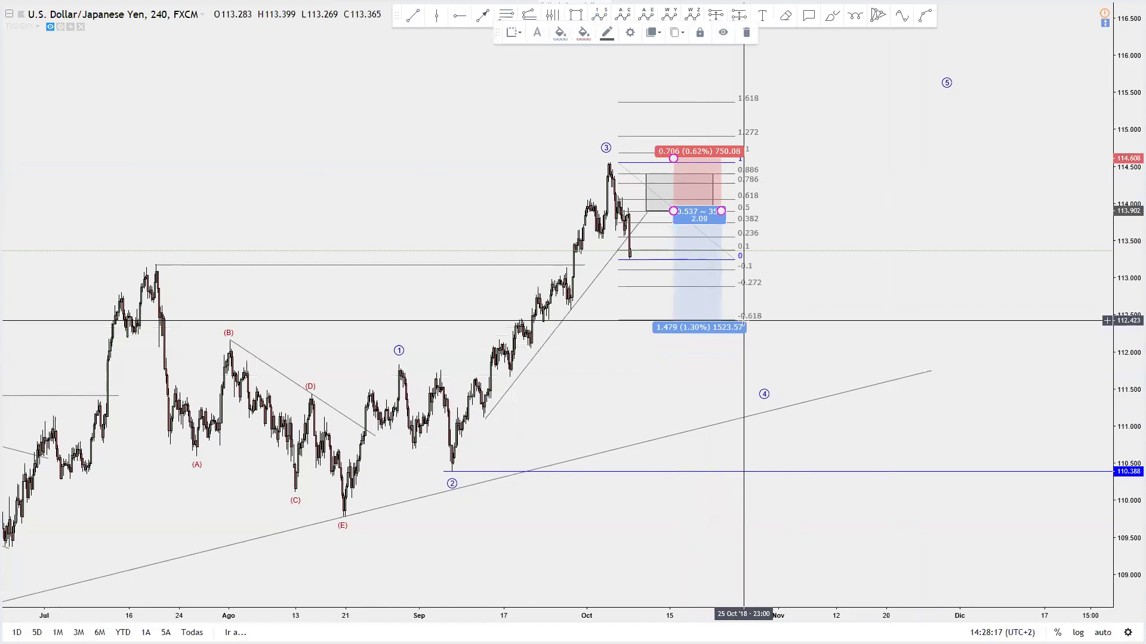
Draw a Fibonacci retracement from the wave 2 low at 110.391 up to the wave 3 high at 114.555
{"action": "left_click_drag", "start_coordinate": [809, 327], "coordinate": [789, 336]}
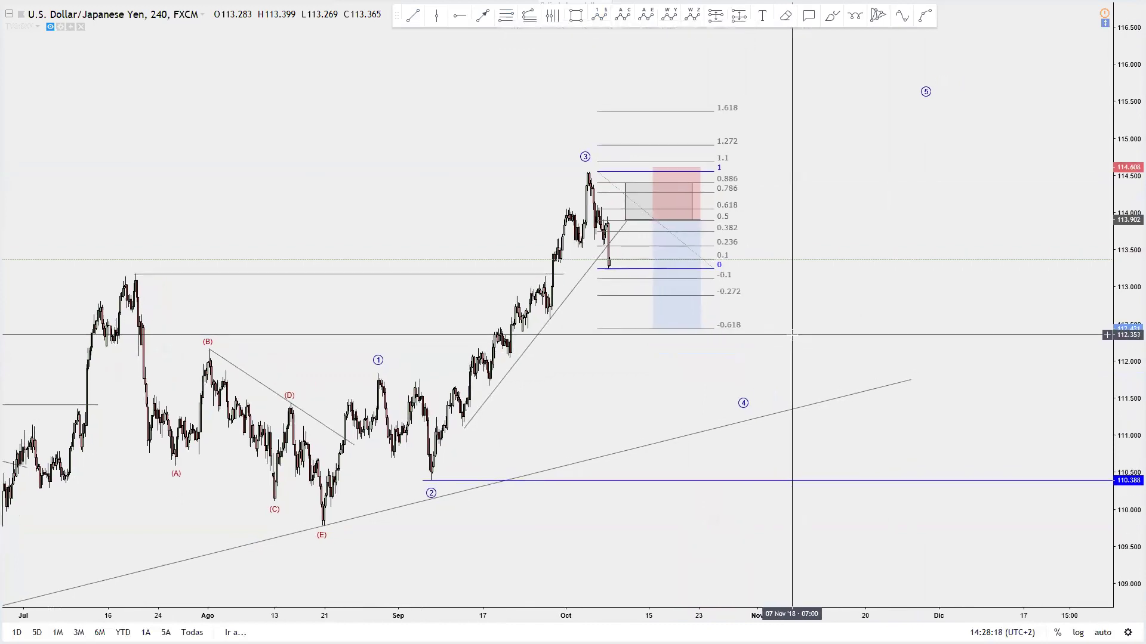
{"action": "scroll", "coordinate": [789, 334], "scroll_direction": "down", "scroll_amount": 1}
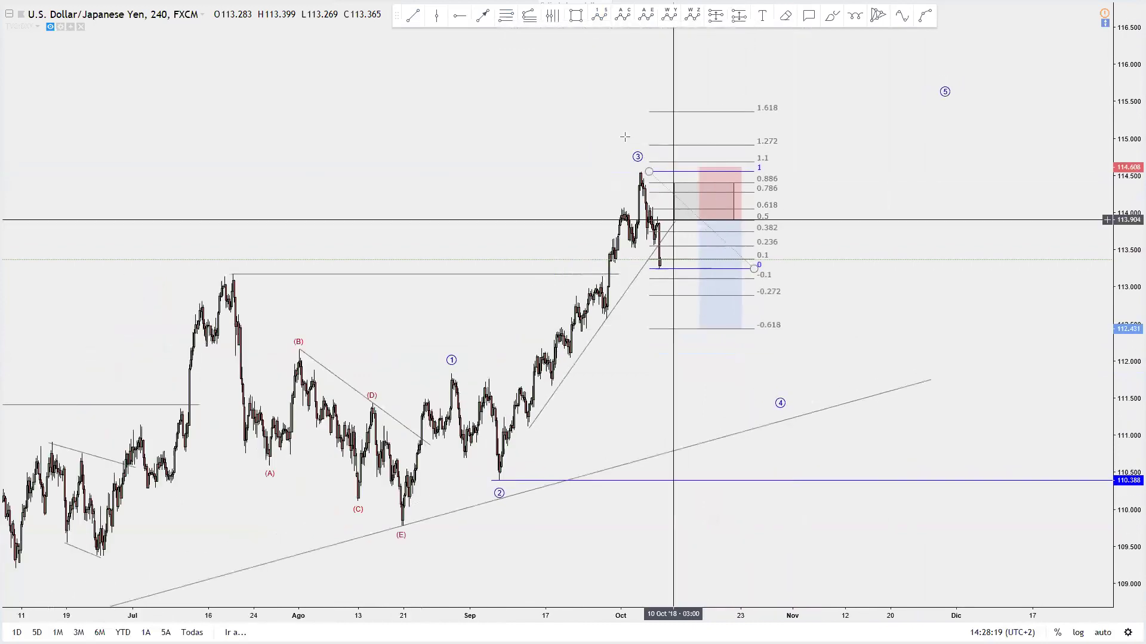
{"action": "left_click", "coordinate": [502, 16]}
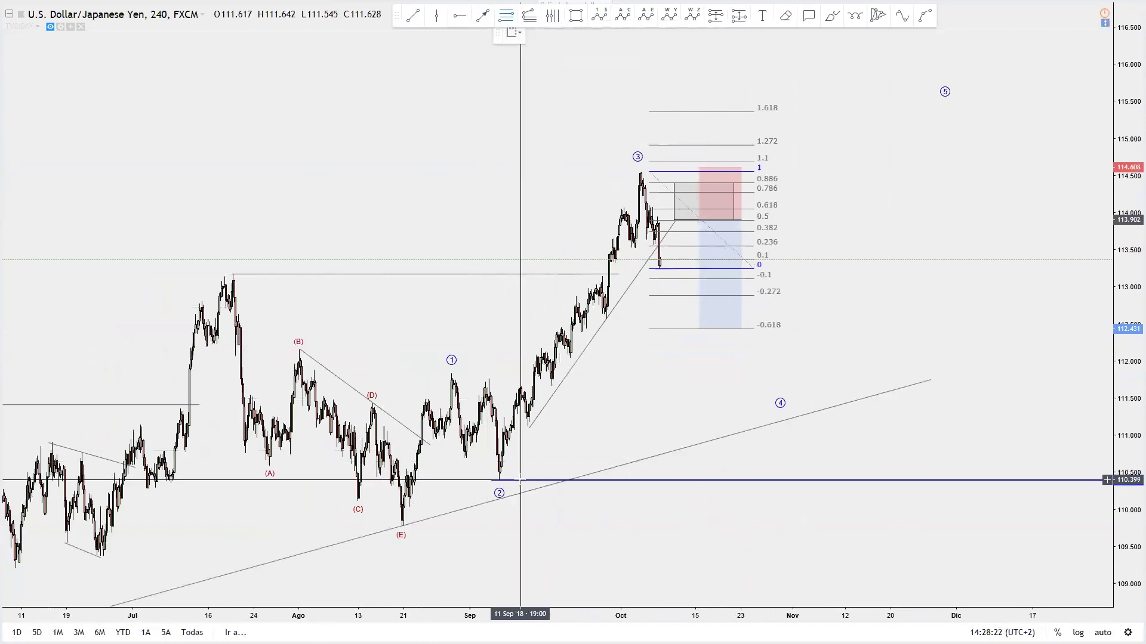
{"action": "left_click", "coordinate": [521, 480]}
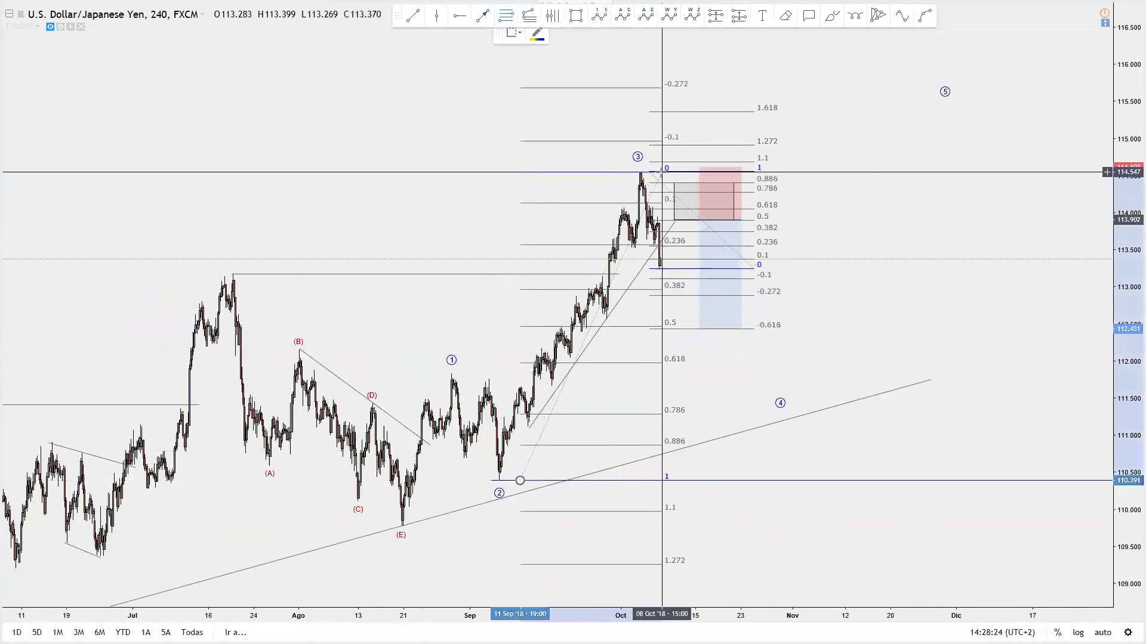
{"action": "left_click", "coordinate": [663, 171]}
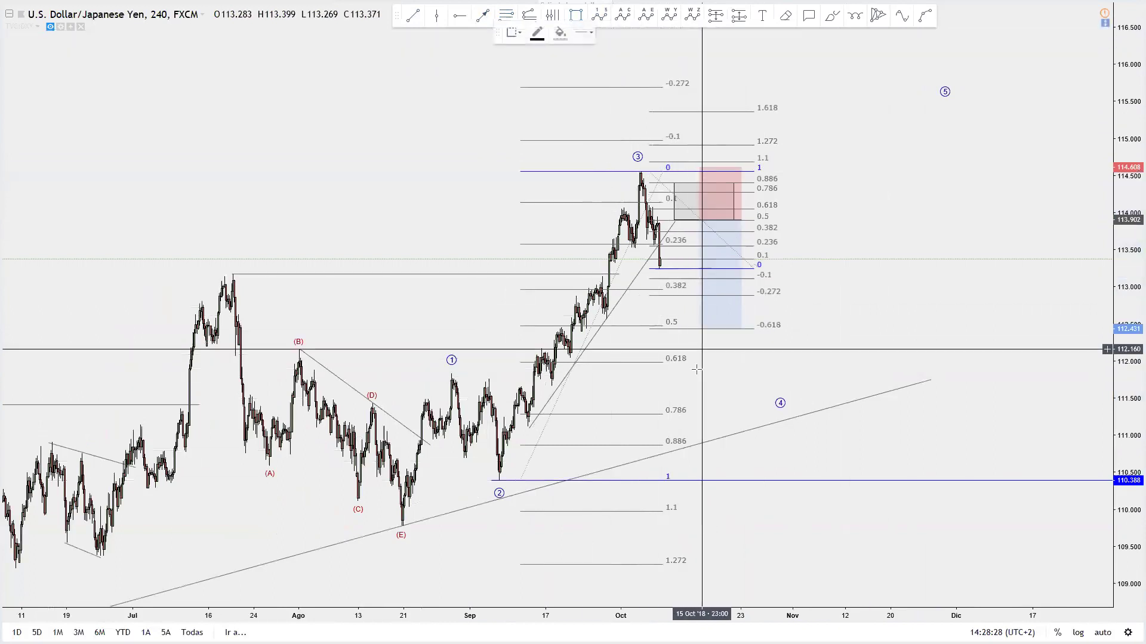
Draw a target rectangle around the wave 4 label from about 112.45 down to 111.30 and make its fill more transparent
{"action": "left_click_drag", "start_coordinate": [697, 328], "coordinate": [826, 413]}
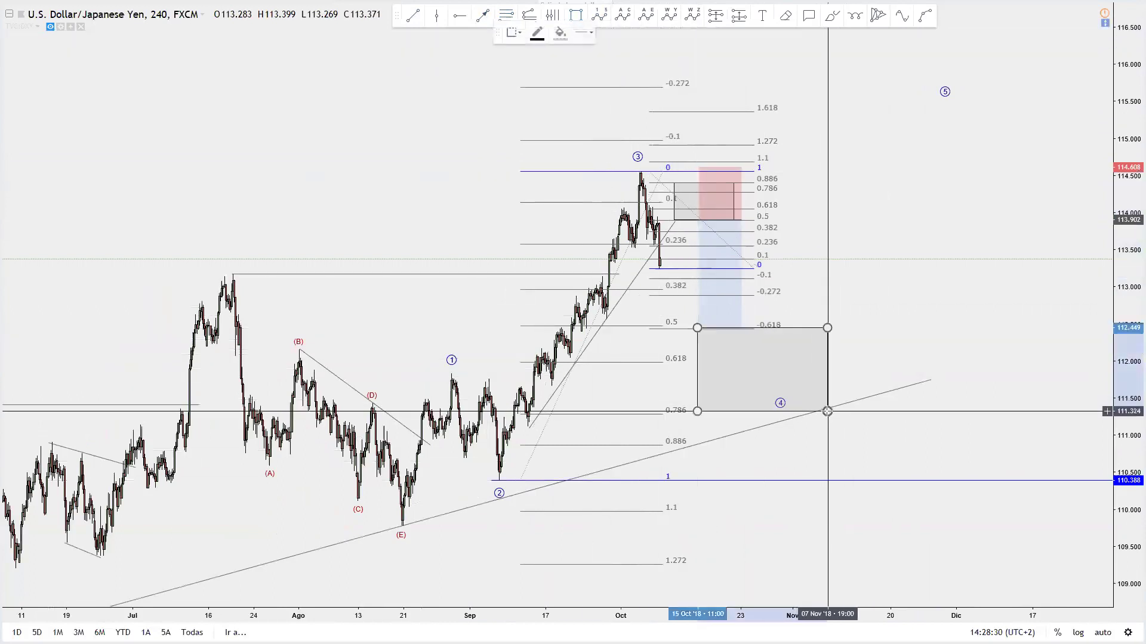
{"action": "left_click", "coordinate": [560, 32]}
{"action": "left_click_drag", "start_coordinate": [641, 153], "coordinate": [643, 152]}
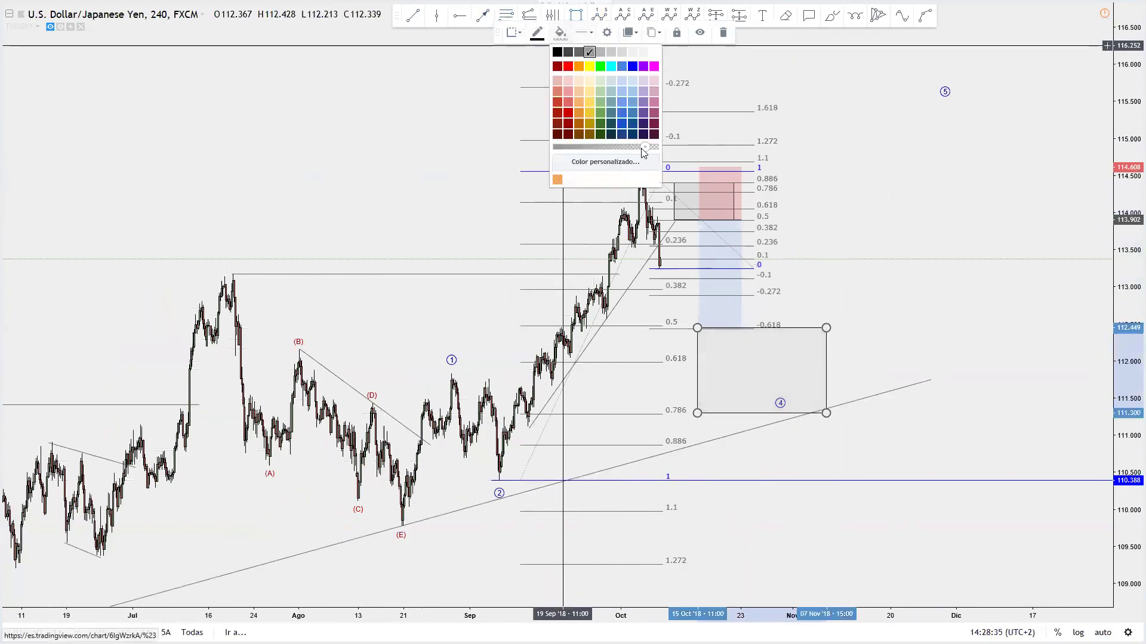
{"action": "left_click_drag", "start_coordinate": [842, 125], "coordinate": [830, 127]}
{"action": "left_click_drag", "start_coordinate": [920, 343], "coordinate": [918, 342]}
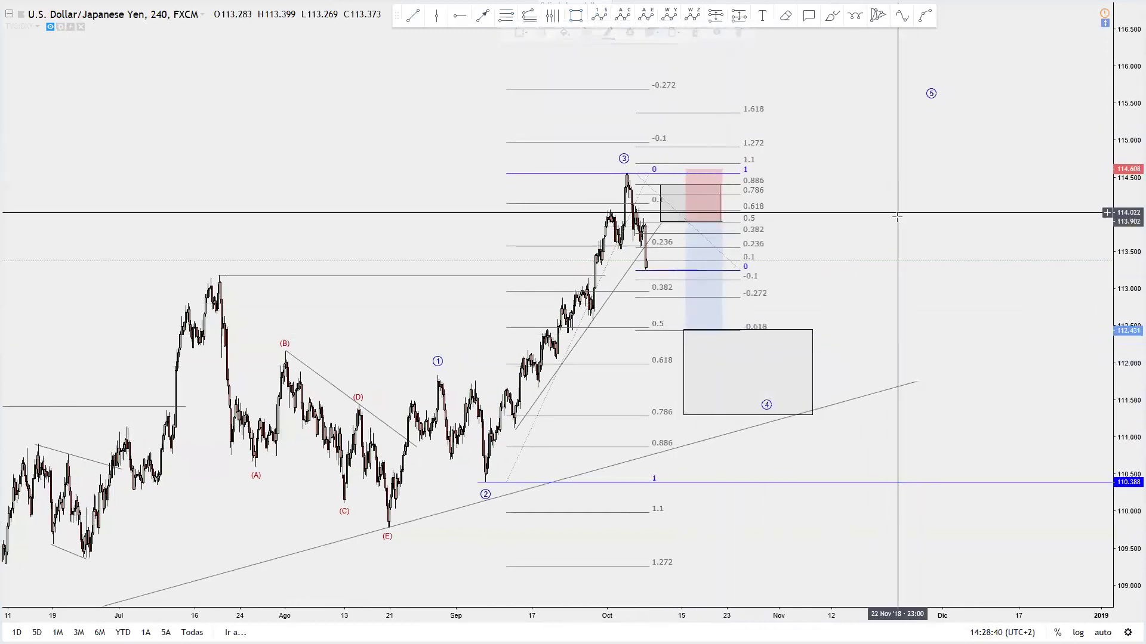
Draw a trend line from the July high at 113.166 along the wave 3 high, extending to about 115.297 in mid-November
{"action": "scroll", "coordinate": [913, 302], "scroll_direction": "up", "scroll_amount": 2}
{"action": "left_click_drag", "start_coordinate": [870, 319], "coordinate": [929, 329]}
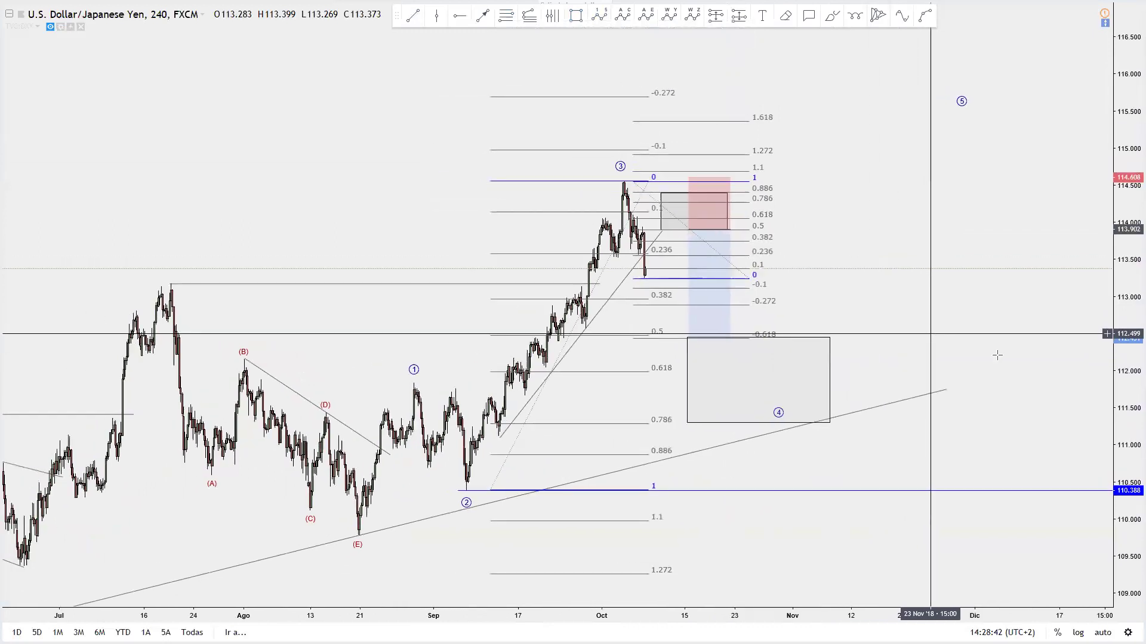
{"action": "left_click_drag", "start_coordinate": [1114, 379], "coordinate": [1114, 375]}
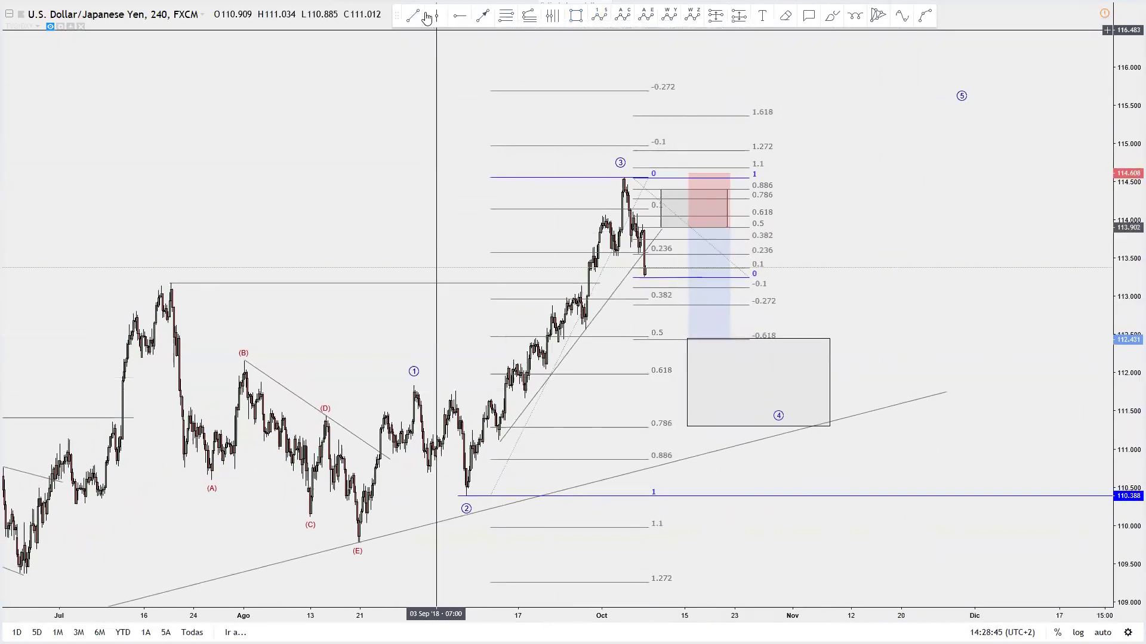
{"action": "left_click", "coordinate": [172, 283]}
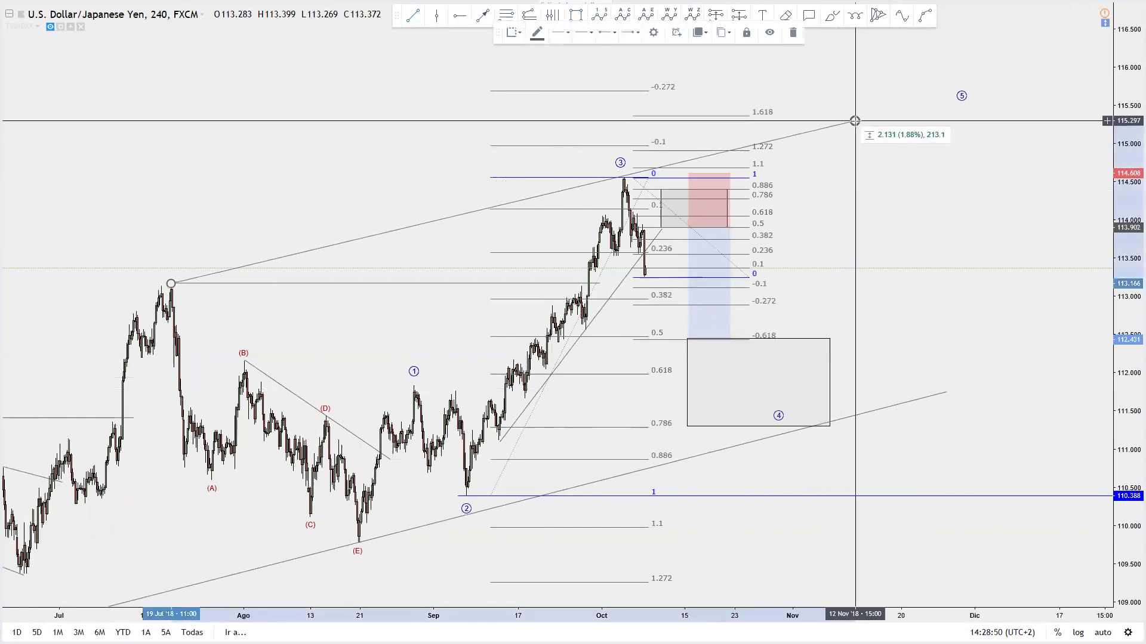
{"action": "left_click", "coordinate": [854, 121]}
Delete both Fibonacci retracements, keeping the short position, the two zones and the channel lines
{"action": "scroll", "coordinate": [954, 313], "scroll_direction": "down", "scroll_amount": 2}
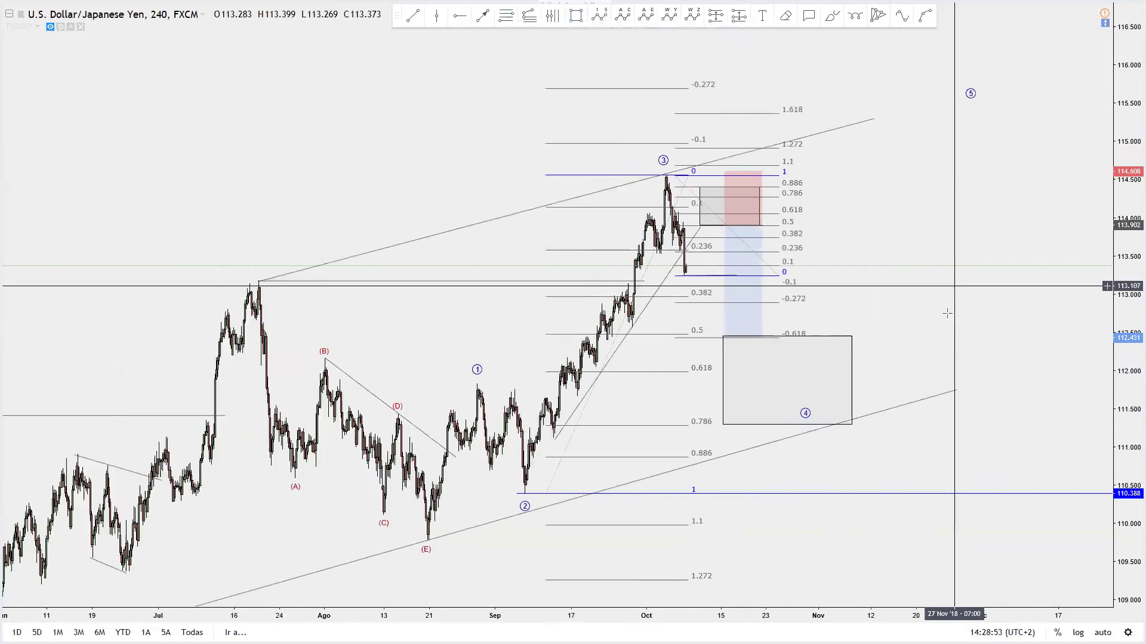
{"action": "scroll", "coordinate": [947, 313], "scroll_direction": "up", "scroll_amount": 3}
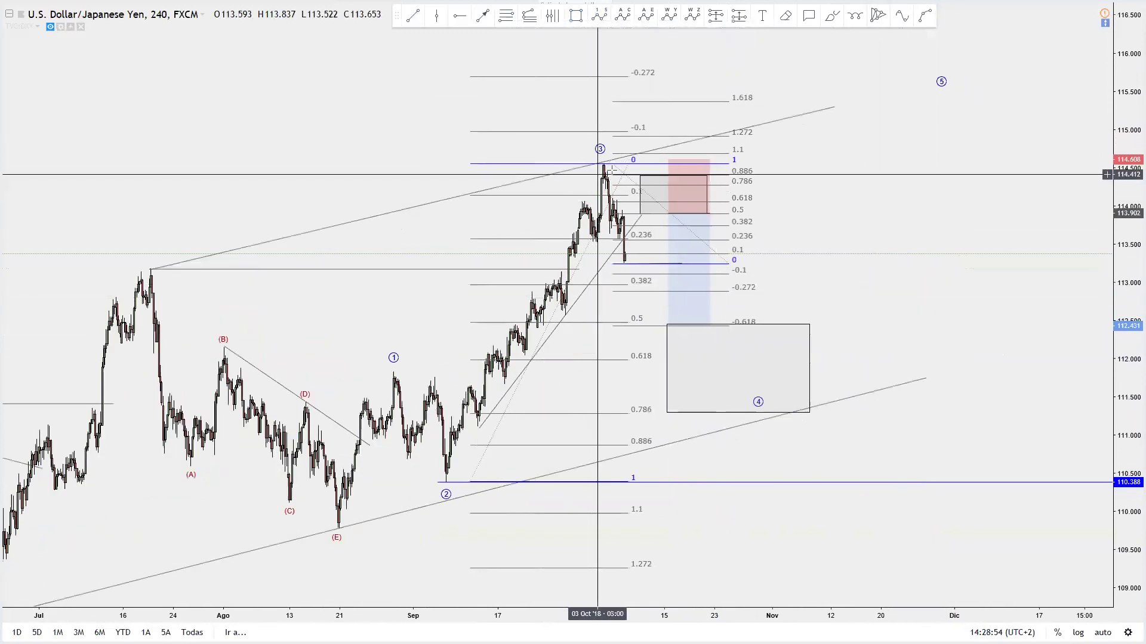
{"action": "left_click", "coordinate": [621, 189]}
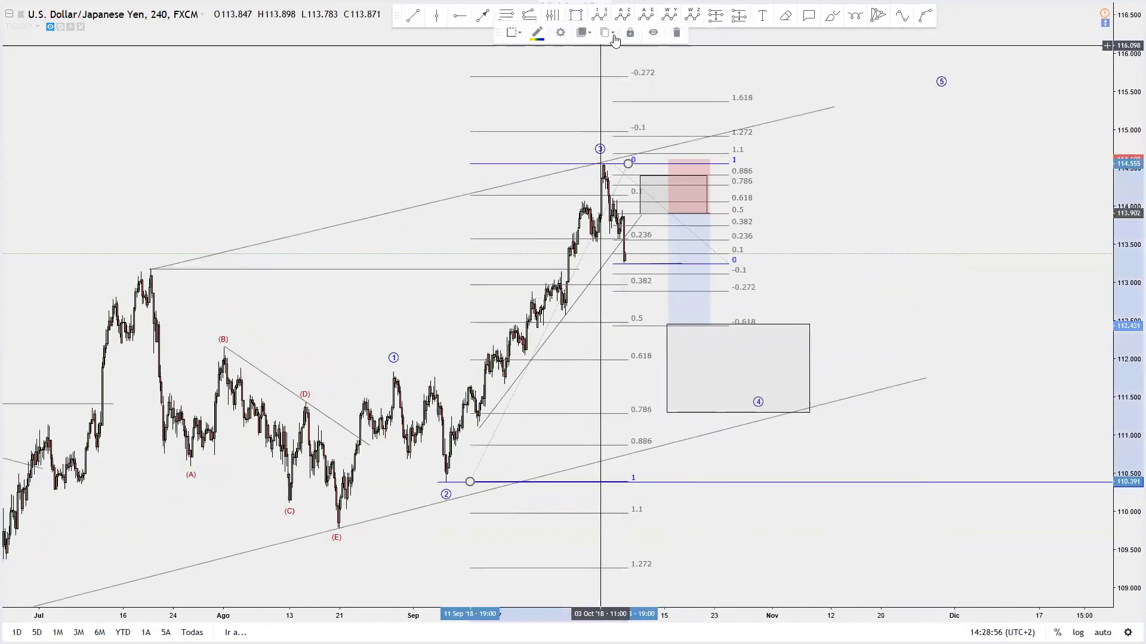
{"action": "left_click", "coordinate": [674, 32]}
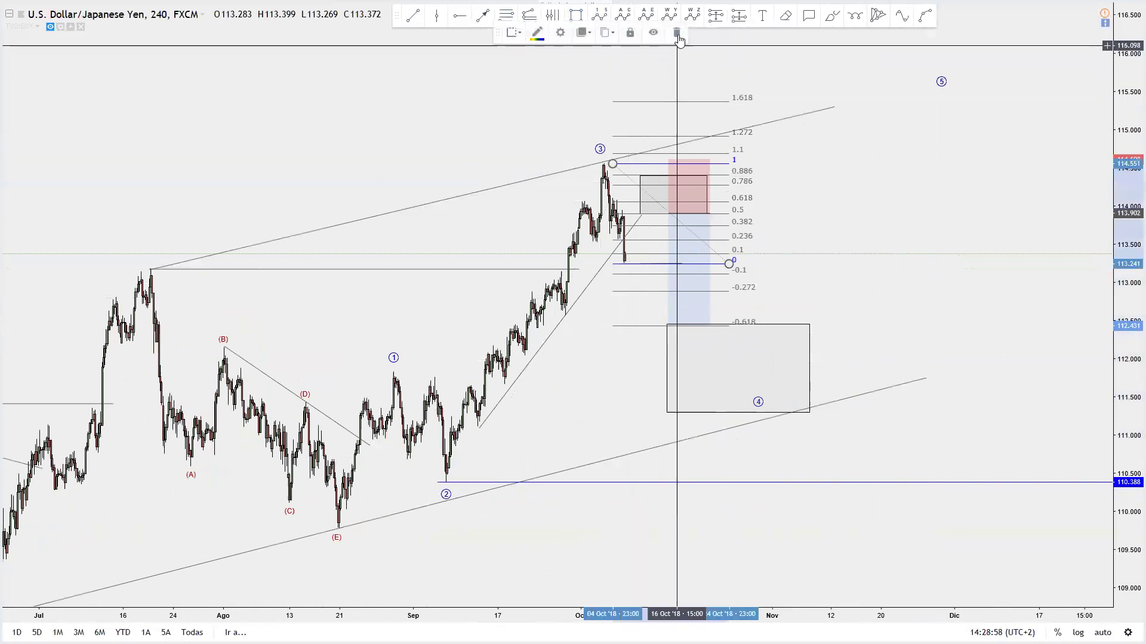
{"action": "left_click", "coordinate": [677, 33]}
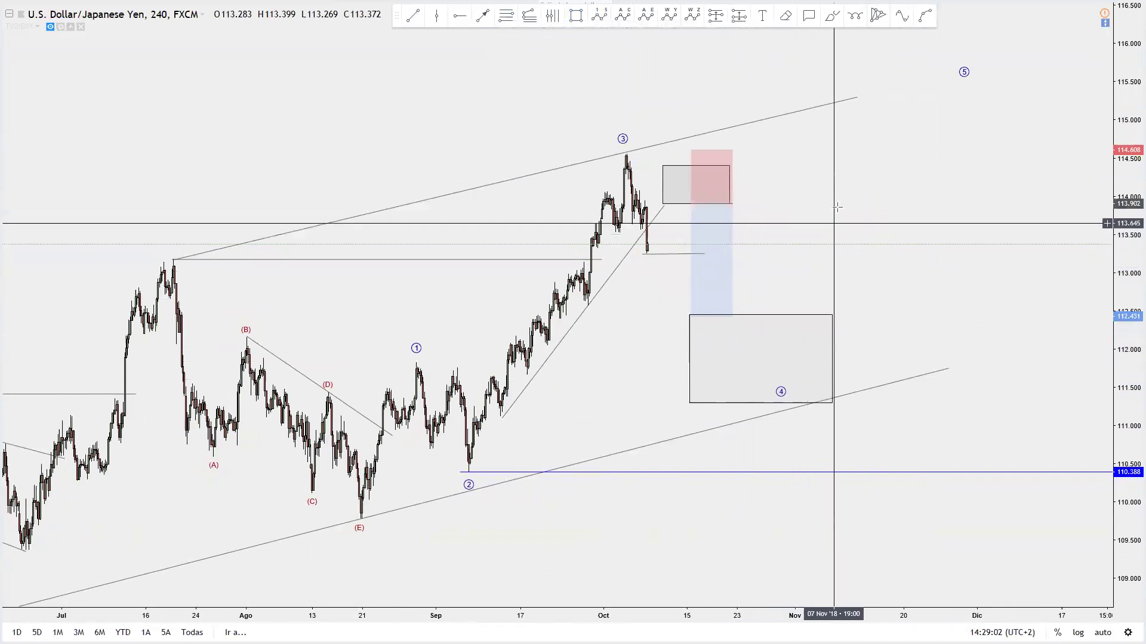
{"action": "left_click_drag", "start_coordinate": [839, 181], "coordinate": [837, 172]}
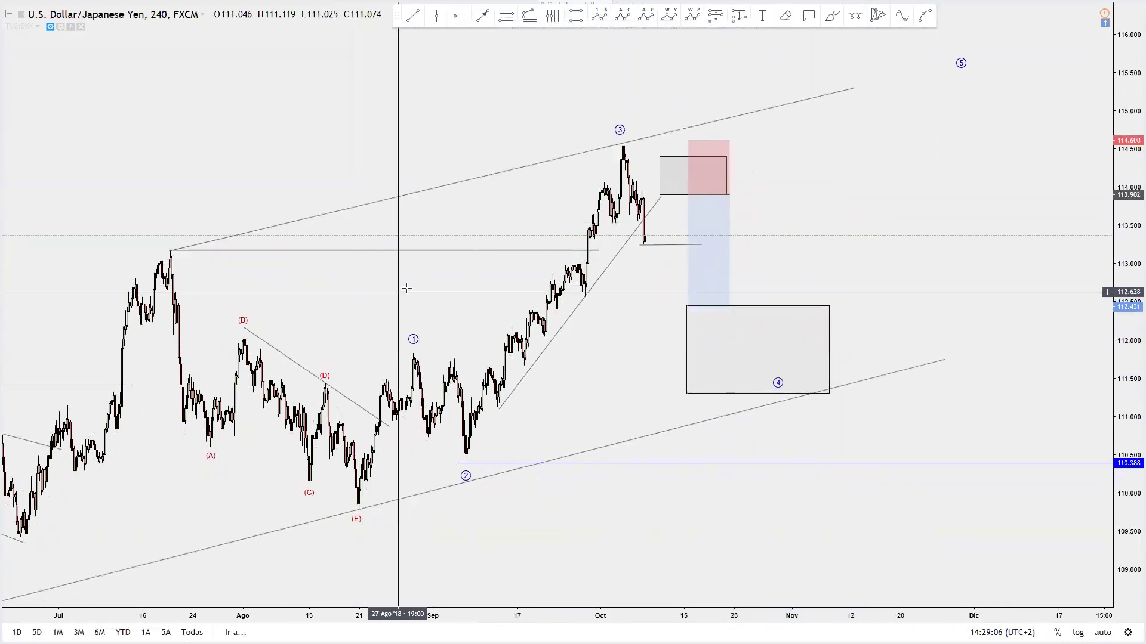
{"action": "left_click_drag", "start_coordinate": [412, 296], "coordinate": [424, 280]}
{"action": "left_click_drag", "start_coordinate": [1121, 407], "coordinate": [1119, 394]}
{"action": "left_click_drag", "start_coordinate": [937, 397], "coordinate": [913, 419]}
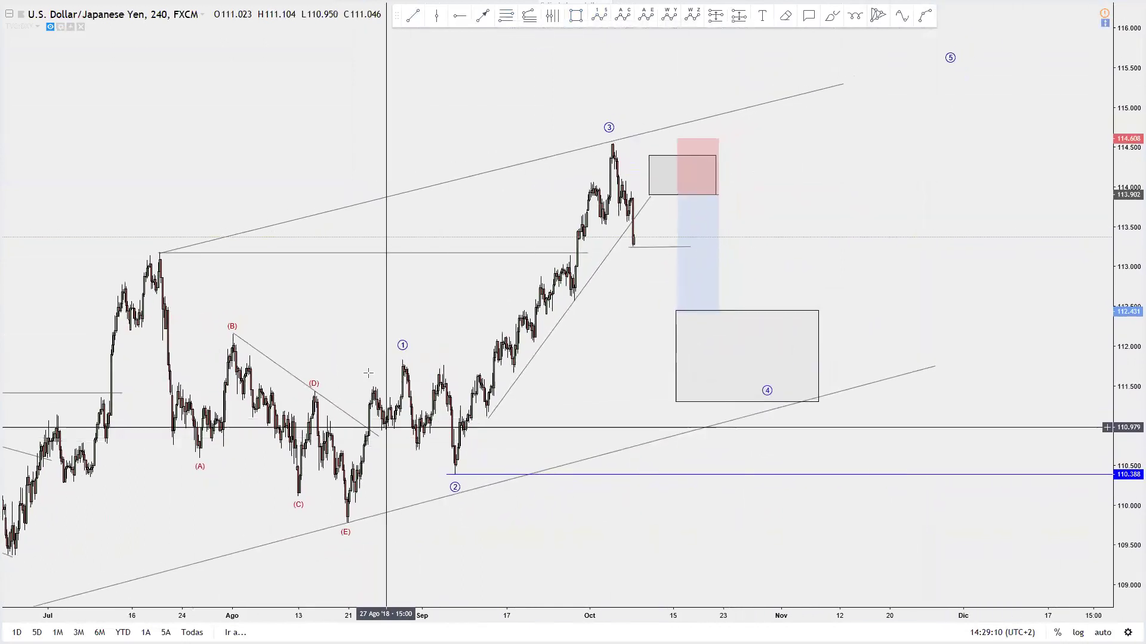
{"action": "left_click_drag", "start_coordinate": [617, 323], "coordinate": [613, 327]}
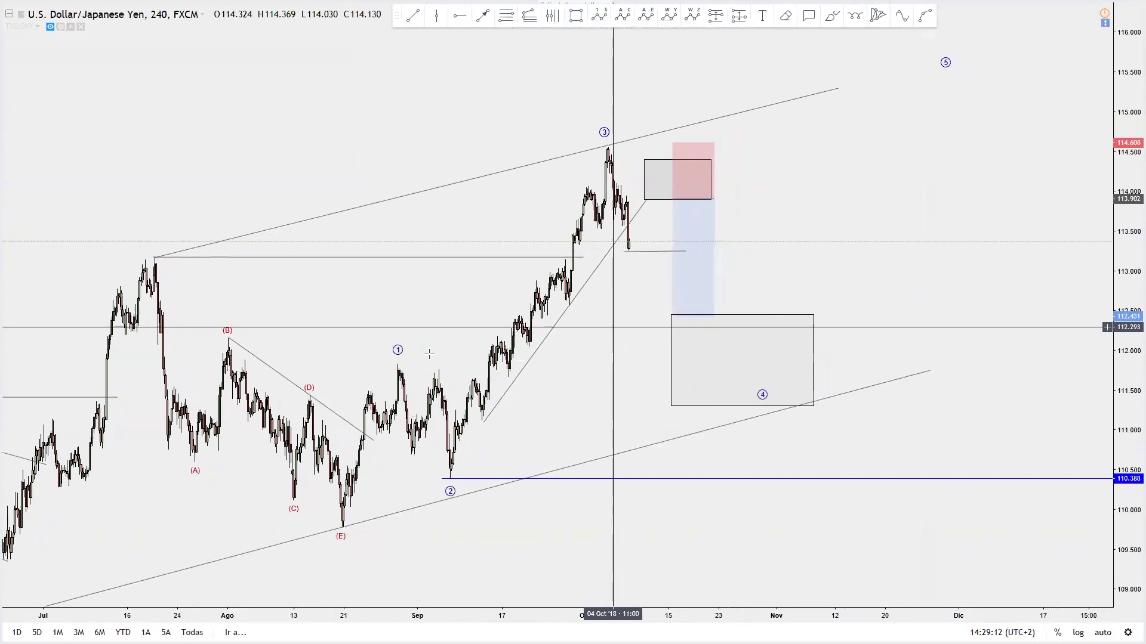
{"action": "left_click_drag", "start_coordinate": [433, 301], "coordinate": [431, 297]}
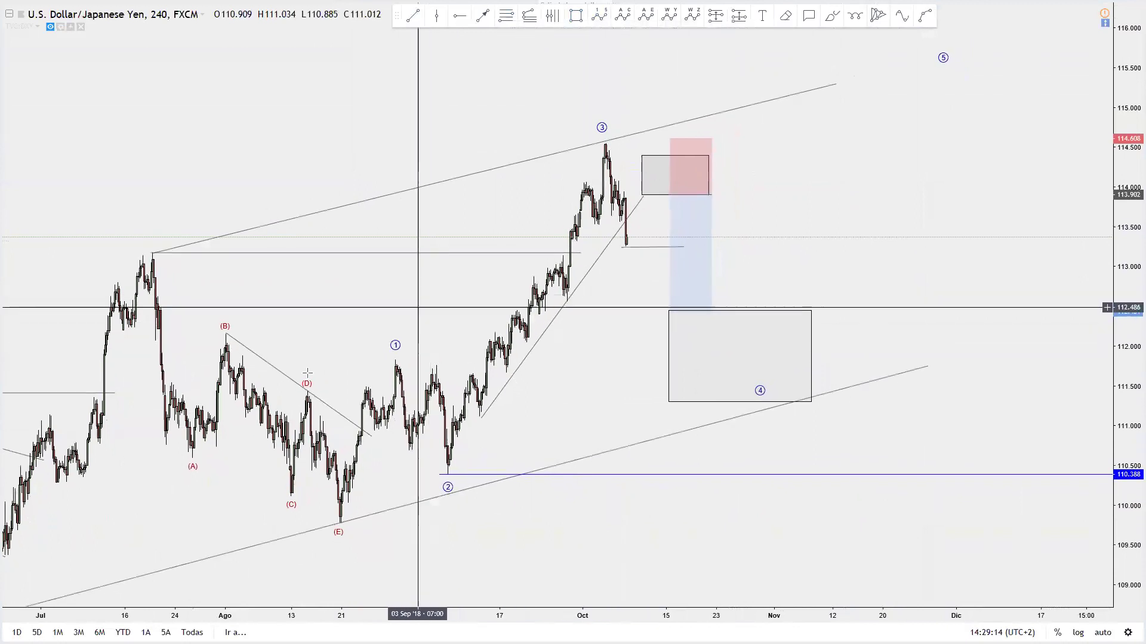
Brush a projected price path through the entry zone, down to the lower trend line, up toward wave 5, with two alternative pullbacks after it
{"action": "left_click", "coordinate": [833, 17]}
{"action": "mouse_move", "coordinate": [631, 236]}
{"action": "left_mouse_down"}
{"action": "mouse_move", "coordinate": [682, 194]}
{"action": "mouse_move", "coordinate": [728, 306]}
{"action": "mouse_move", "coordinate": [755, 210]}
{"action": "mouse_move", "coordinate": [772, 307]}
{"action": "mouse_move", "coordinate": [841, 382]}
{"action": "mouse_move", "coordinate": [943, 132]}
{"action": "mouse_move", "coordinate": [1022, 433]}
{"action": "mouse_move", "coordinate": [1047, 365]}
{"action": "left_mouse_up"}
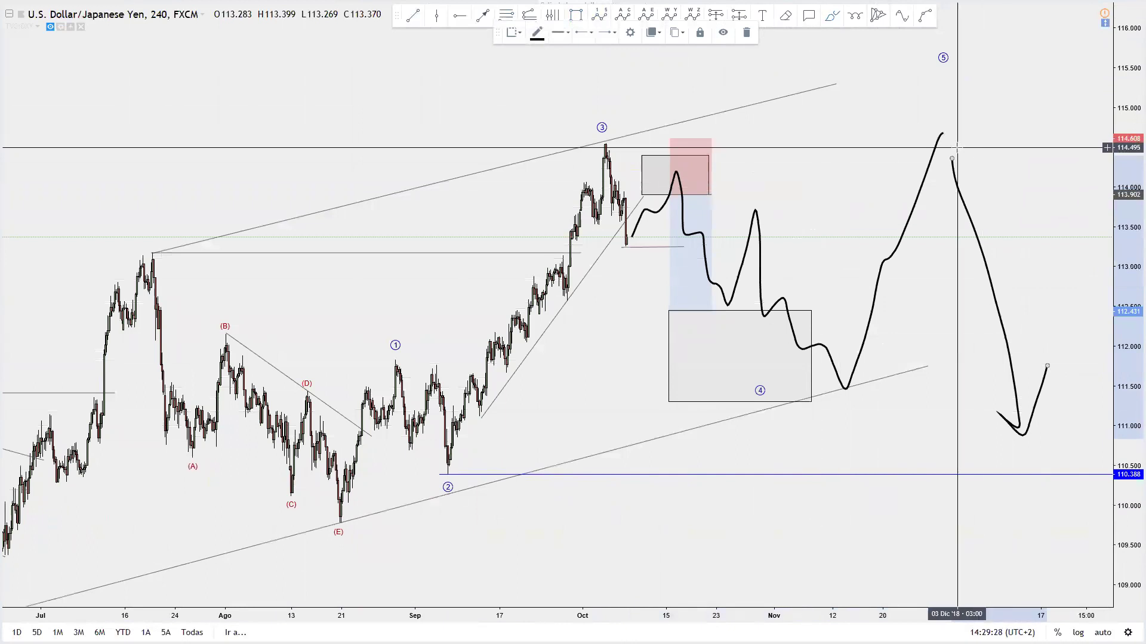
{"action": "mouse_move", "coordinate": [952, 151]}
{"action": "left_mouse_down"}
{"action": "mouse_move", "coordinate": [1023, 327]}
{"action": "mouse_move", "coordinate": [1074, 191]}
{"action": "mouse_move", "coordinate": [1096, 81]}
{"action": "left_mouse_up"}
{"action": "left_click", "coordinate": [1021, 94]}
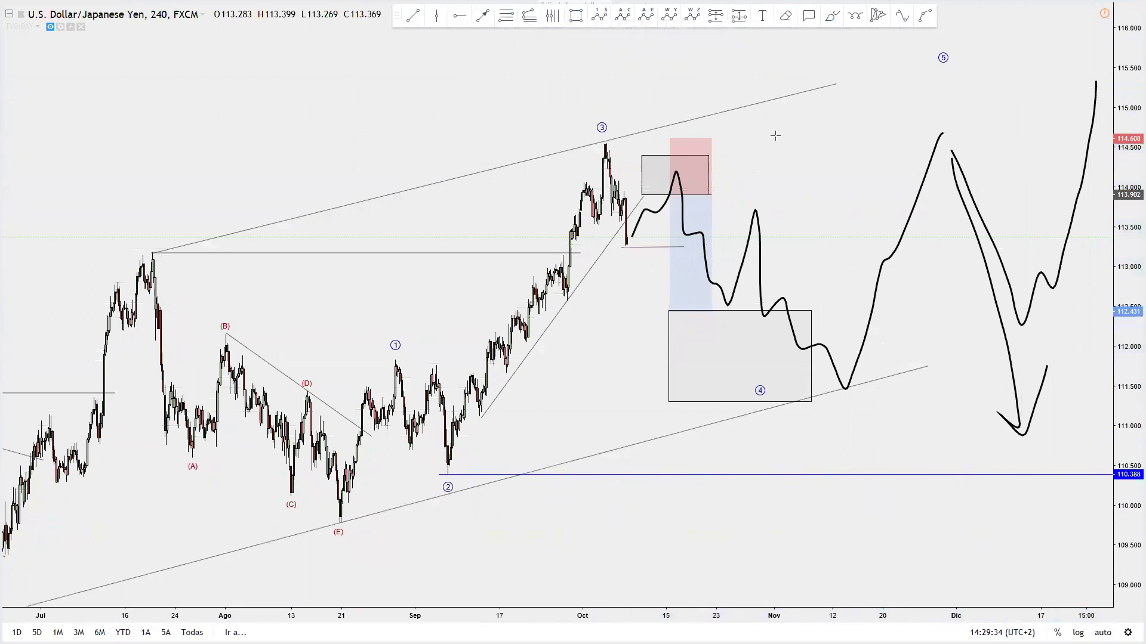
Remove the freehand projected price paths from the chart
{"action": "left_click_drag", "start_coordinate": [775, 136], "coordinate": [754, 140]}
{"action": "left_click_drag", "start_coordinate": [483, 119], "coordinate": [482, 119]}
{"action": "scroll", "coordinate": [483, 117], "scroll_direction": "left", "scroll_amount": 6}
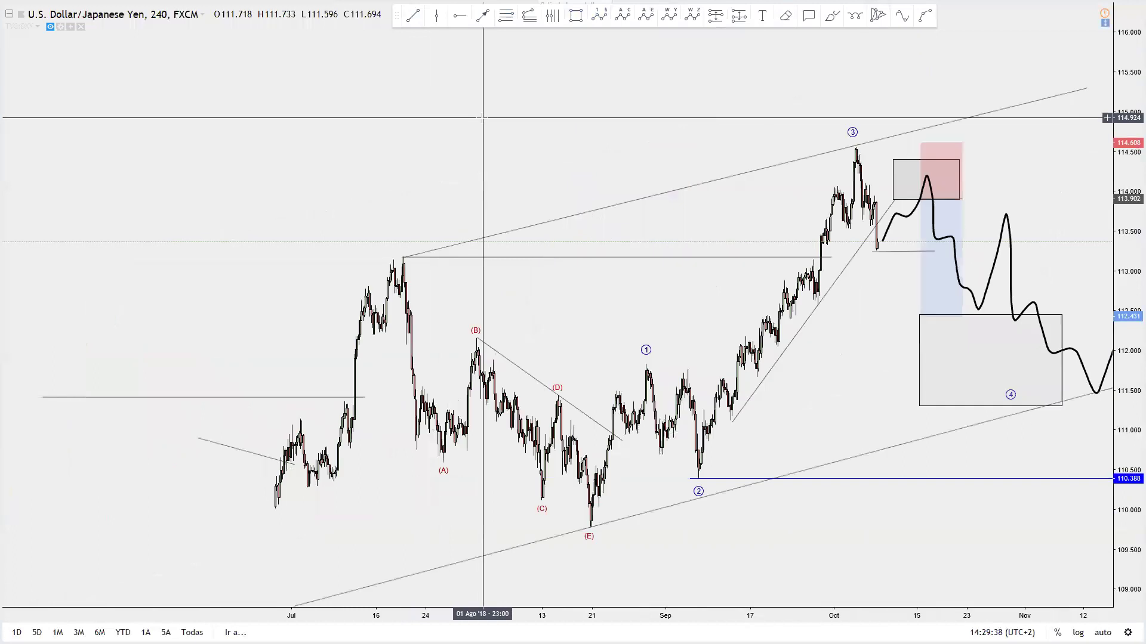
{"action": "left_click_drag", "start_coordinate": [614, 156], "coordinate": [394, 154]}
{"action": "left_click_drag", "start_coordinate": [1043, 244], "coordinate": [1040, 248]}
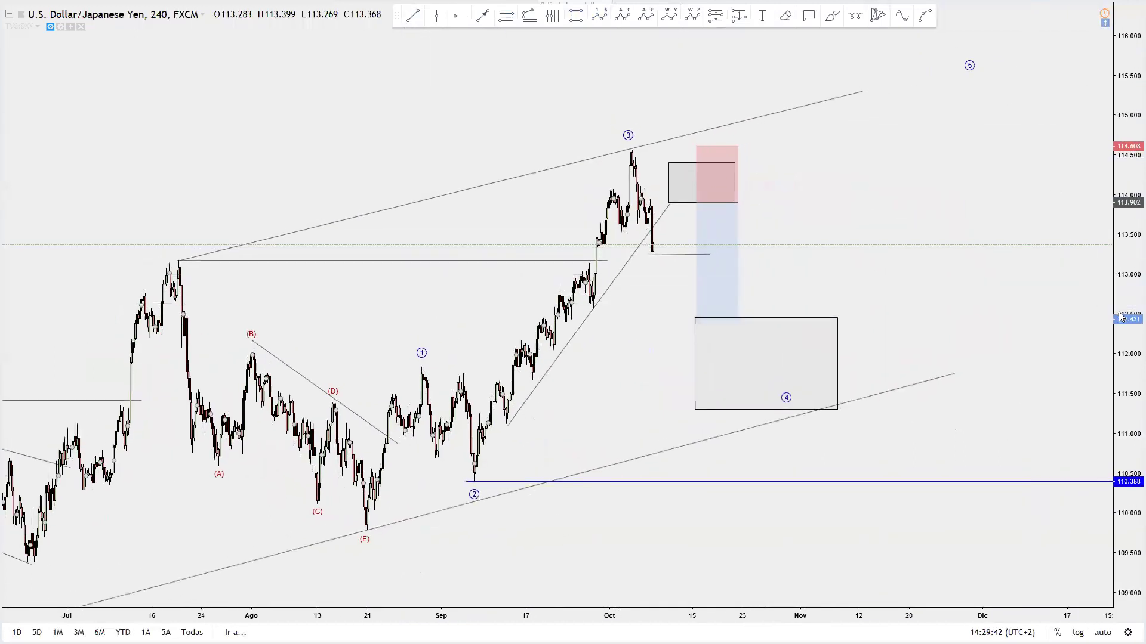
{"action": "left_click_drag", "start_coordinate": [1122, 317], "coordinate": [1120, 292]}
{"action": "left_click_drag", "start_coordinate": [991, 300], "coordinate": [994, 301]}
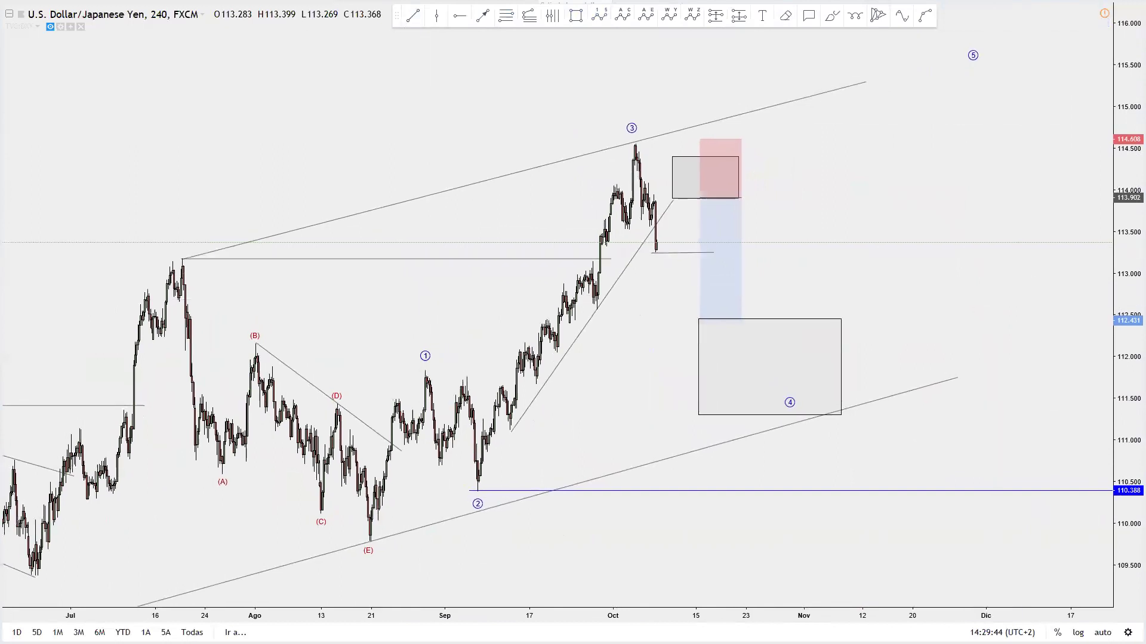
{"action": "mouse_move", "coordinate": [838, 231]}
{"action": "left_mouse_down"}
{"action": "mouse_move", "coordinate": [836, 220]}
{"action": "mouse_move", "coordinate": [833, 231]}
{"action": "left_mouse_up"}
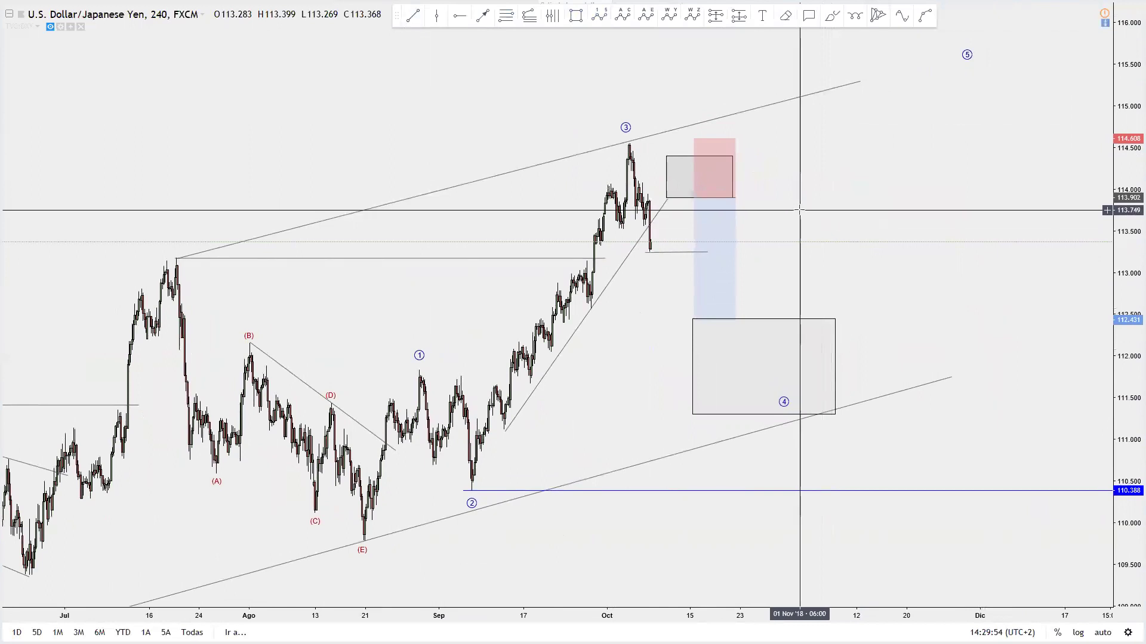
{"action": "left_click_drag", "start_coordinate": [806, 210], "coordinate": [774, 222]}
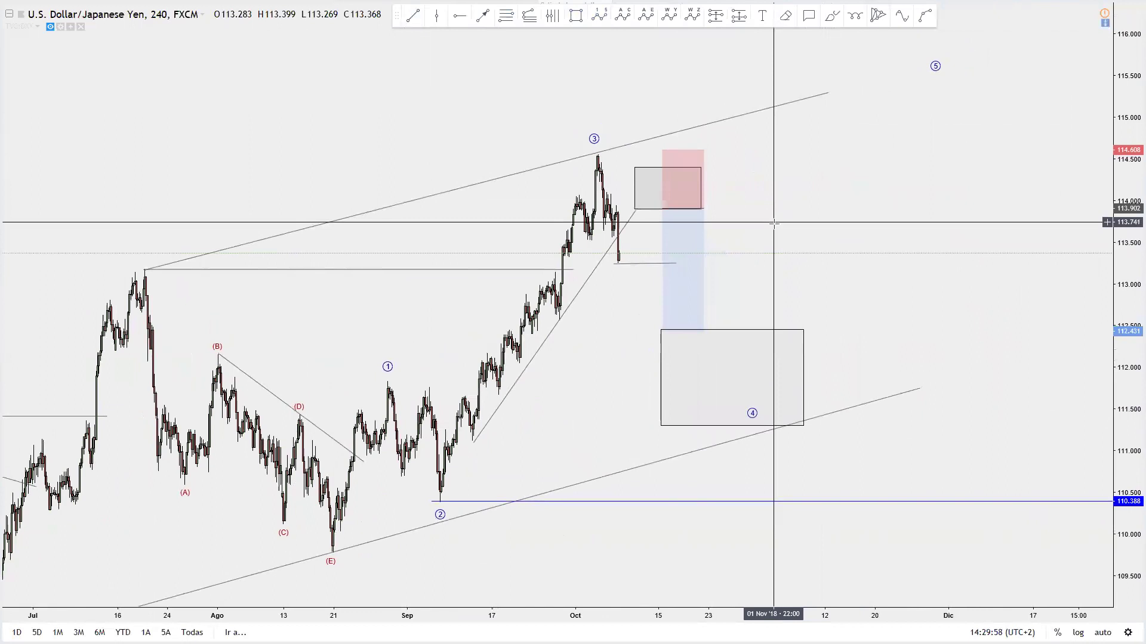